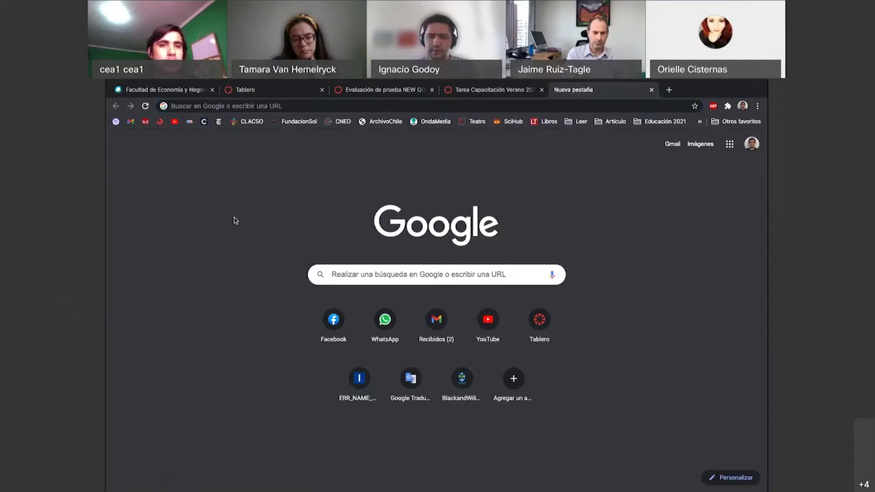
Step: Open the Prueba CEA course from the Canvas dashboard and go to its Evaluaciones list
{"action": "left_click", "coordinate": [236, 89]}
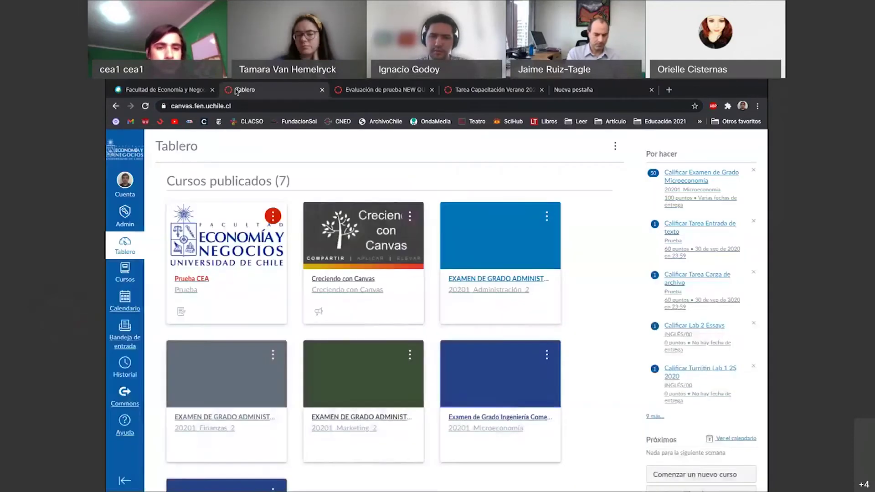
{"action": "scroll", "coordinate": [469, 213], "scroll_direction": "down", "scroll_amount": 1}
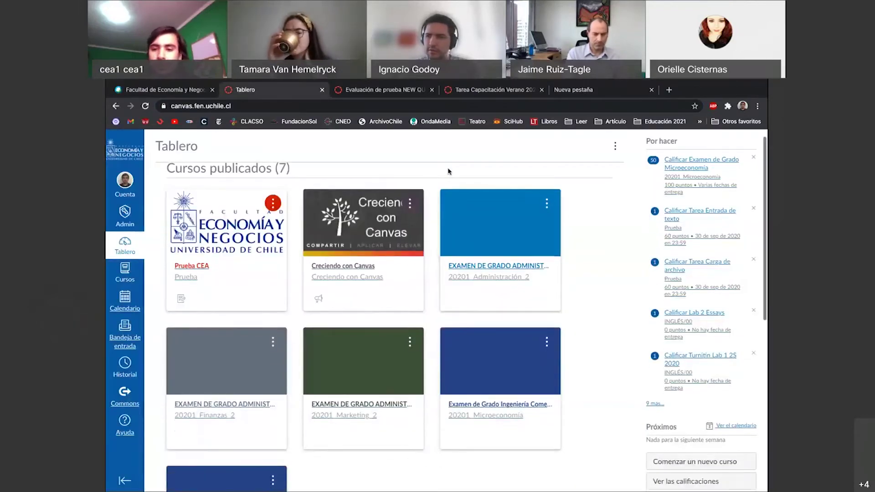
{"action": "scroll", "coordinate": [448, 173], "scroll_direction": "up", "scroll_amount": 1}
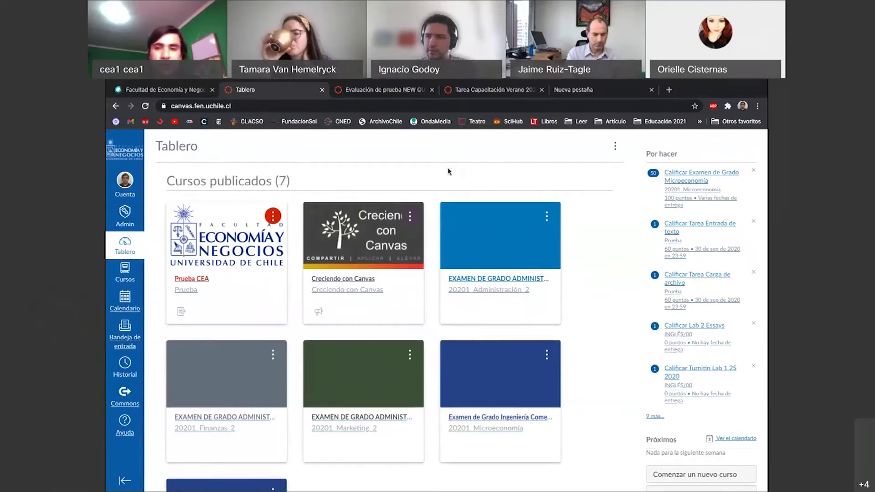
{"action": "left_click", "coordinate": [198, 279]}
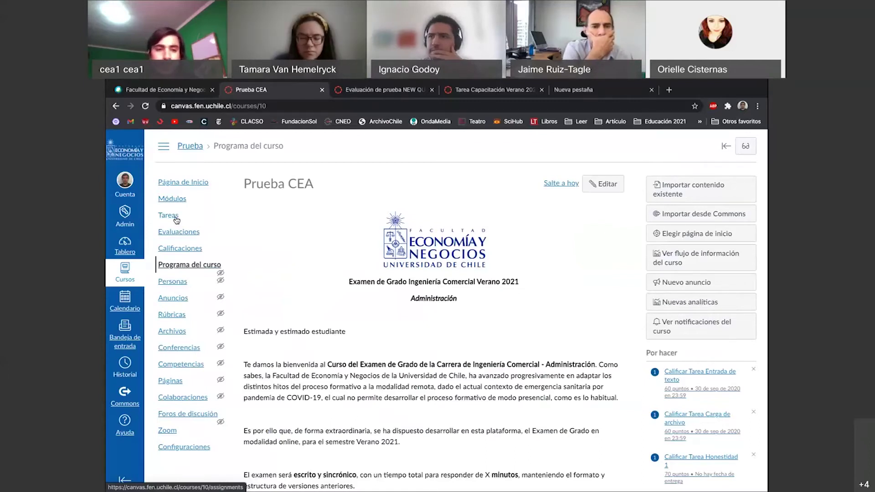
{"action": "left_click", "coordinate": [177, 236]}
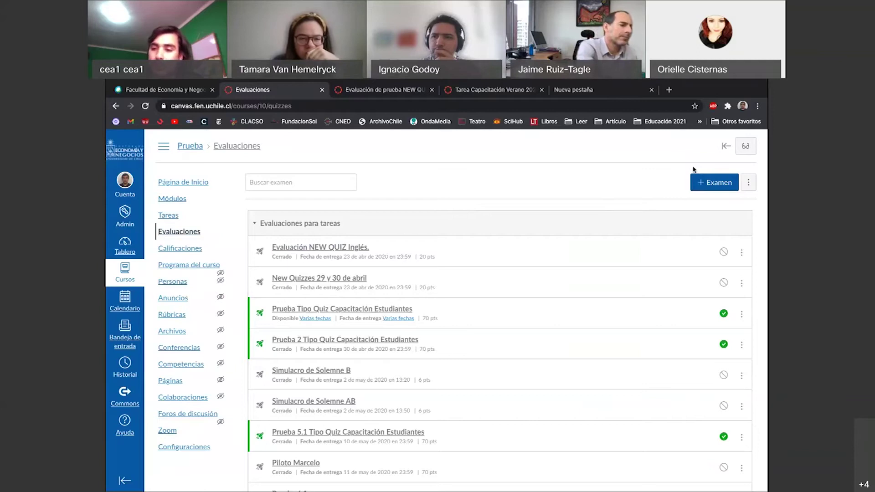
Step: Create a new exam in the course using the Nuevos exámenes engine
{"action": "left_click", "coordinate": [717, 190]}
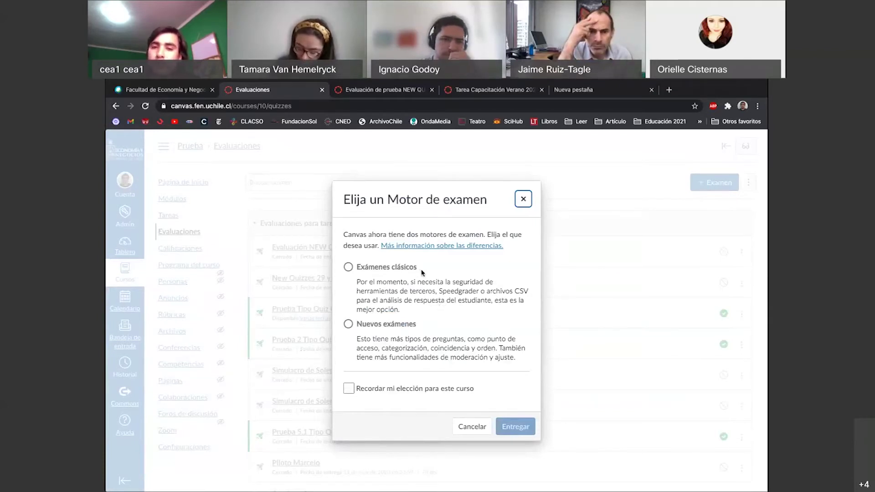
{"action": "left_click_drag", "start_coordinate": [421, 273], "coordinate": [360, 271]}
{"action": "left_click", "coordinate": [425, 324]}
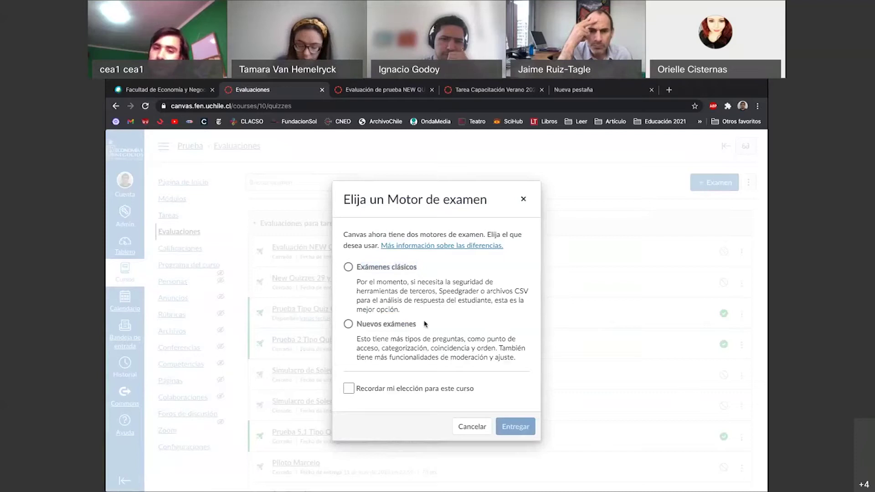
{"action": "left_click_drag", "start_coordinate": [425, 324], "coordinate": [356, 325]}
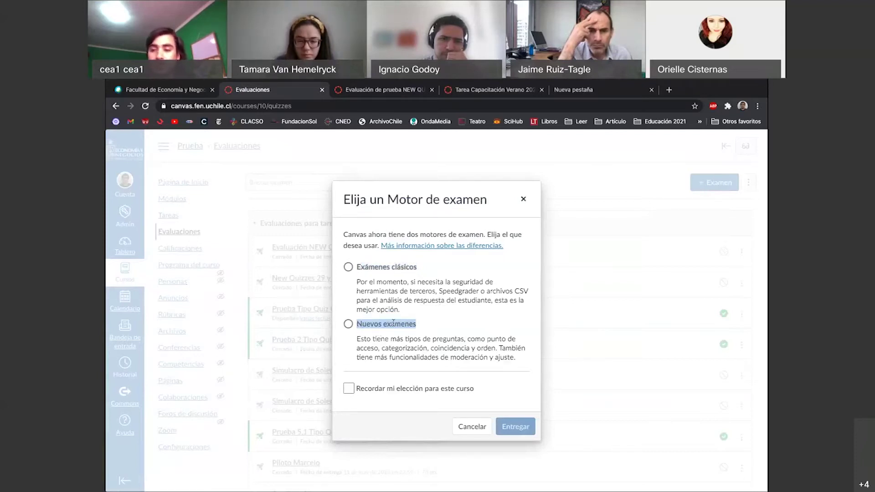
{"action": "left_click_drag", "start_coordinate": [418, 267], "coordinate": [358, 268]}
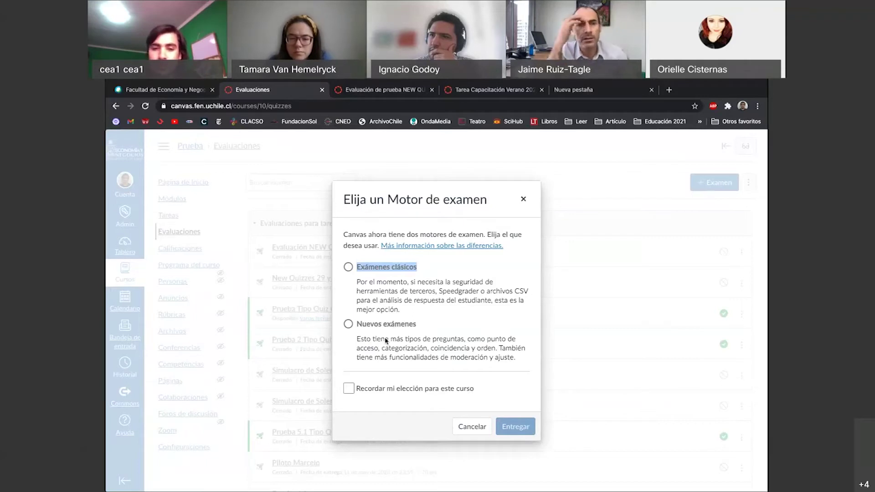
{"action": "left_click", "coordinate": [349, 328]}
{"action": "left_click", "coordinate": [349, 327]}
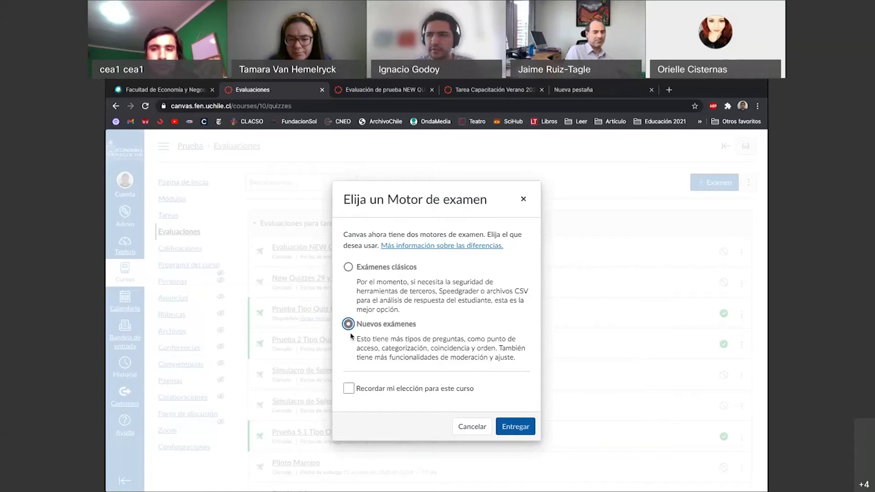
{"action": "left_click", "coordinate": [515, 429]}
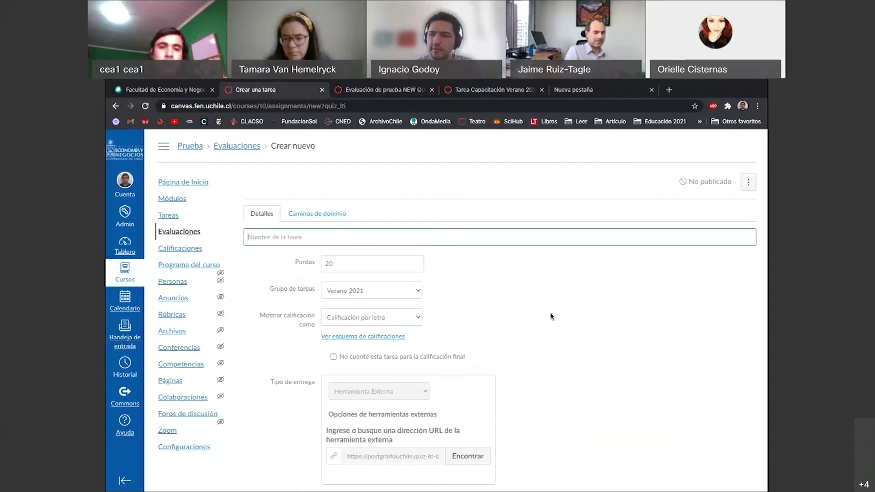
Step: Keep the exam in the Verano 2021 task group and display its grade as Puntos
{"action": "left_click", "coordinate": [313, 240]}
{"action": "left_click", "coordinate": [517, 293]}
{"action": "scroll", "coordinate": [379, 262], "scroll_direction": "down", "scroll_amount": 1}
{"action": "scroll", "coordinate": [379, 262], "scroll_direction": "down", "scroll_amount": 2}
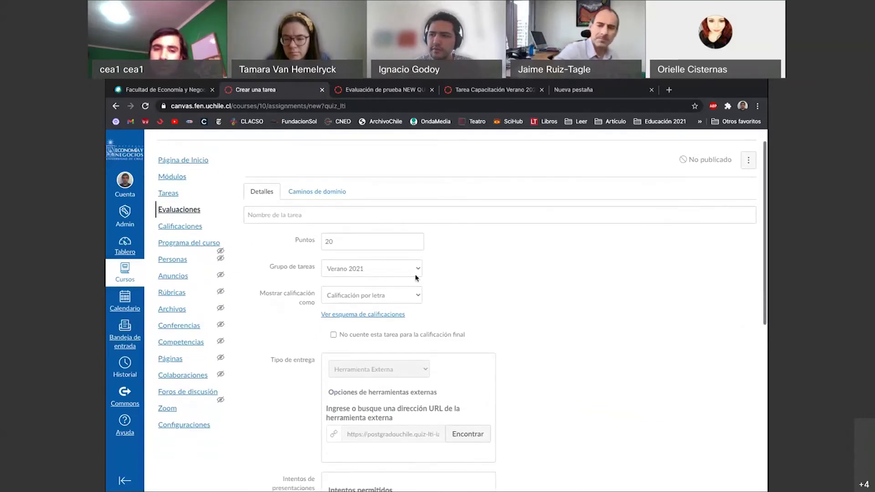
{"action": "scroll", "coordinate": [416, 278], "scroll_direction": "down", "scroll_amount": 1}
{"action": "left_click", "coordinate": [413, 262]}
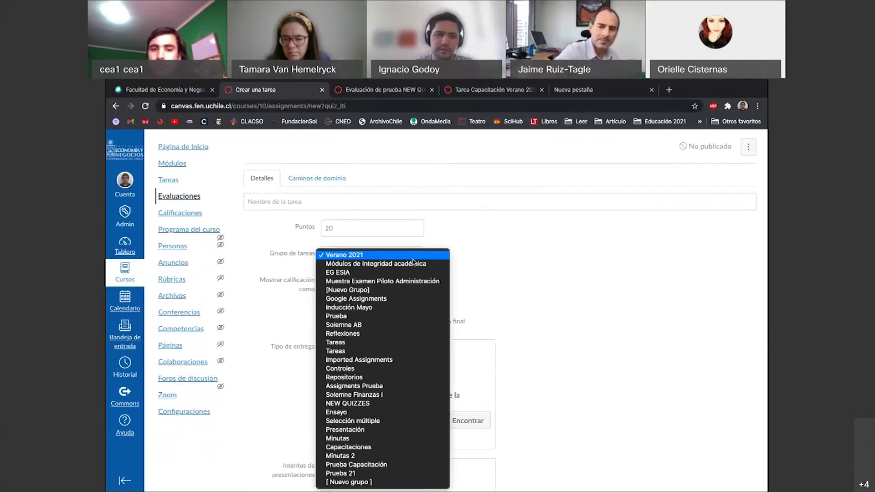
{"action": "left_click", "coordinate": [503, 265]}
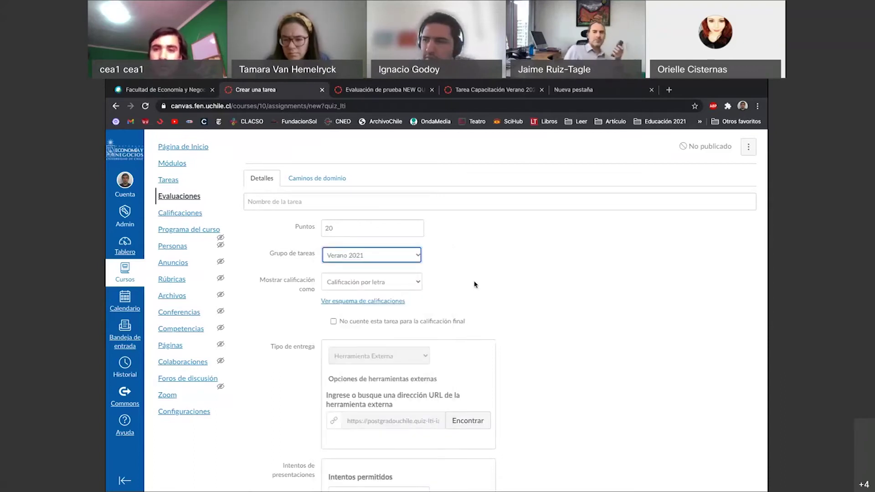
{"action": "scroll", "coordinate": [501, 321], "scroll_direction": "down", "scroll_amount": 1}
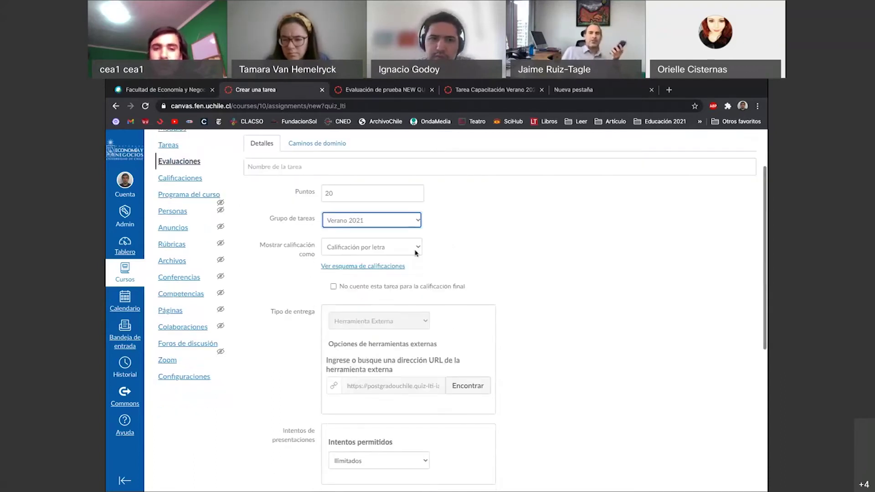
{"action": "left_click", "coordinate": [352, 246]}
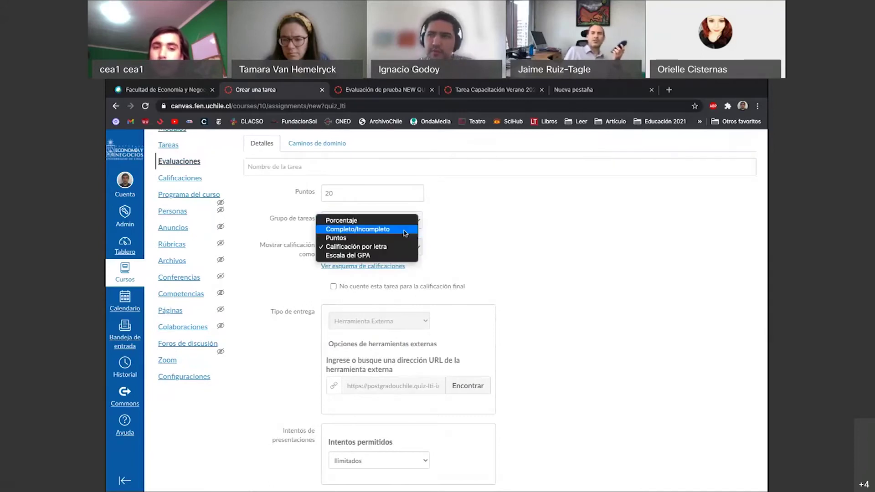
{"action": "left_click", "coordinate": [352, 237]}
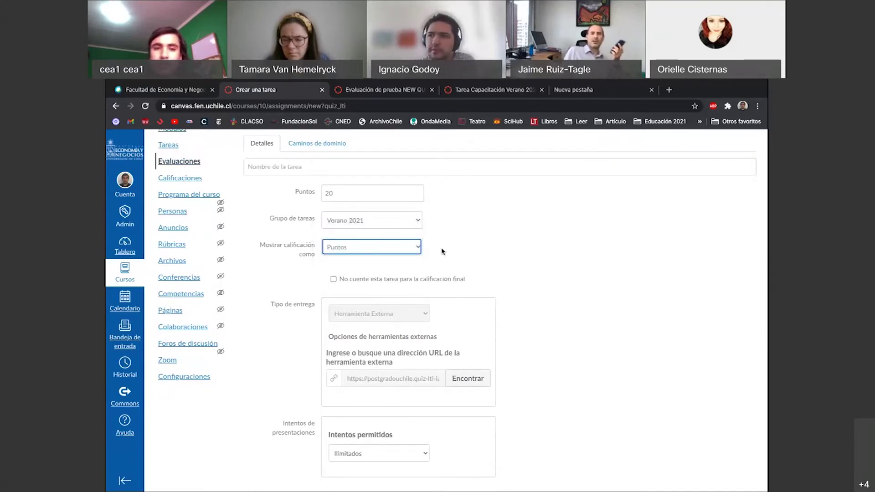
Step: Change the exam's allowed submission attempts to Limitados with a quantity of 1
{"action": "scroll", "coordinate": [455, 256], "scroll_direction": "down", "scroll_amount": 2}
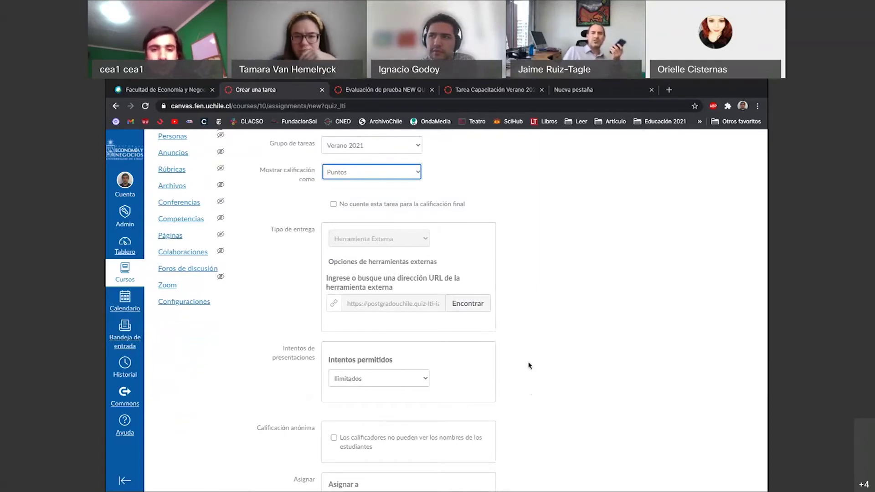
{"action": "scroll", "coordinate": [527, 363], "scroll_direction": "down", "scroll_amount": 1}
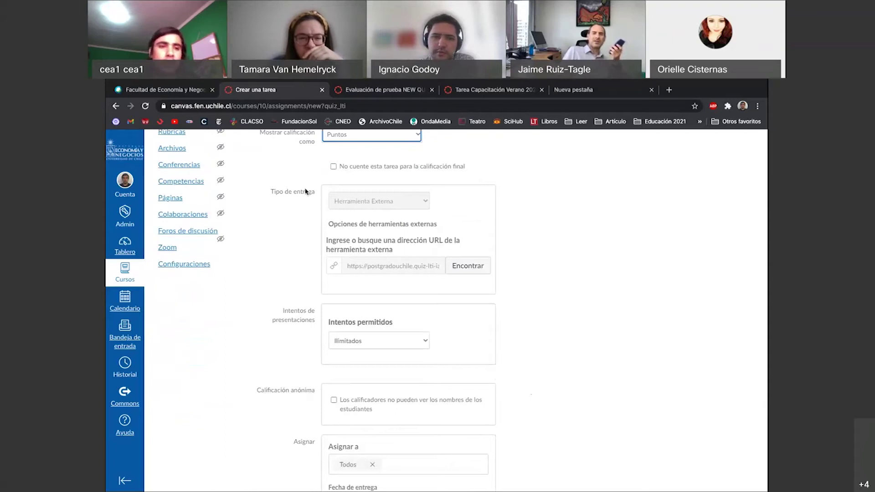
{"action": "scroll", "coordinate": [306, 192], "scroll_direction": "up", "scroll_amount": 3}
{"action": "scroll", "coordinate": [306, 191], "scroll_direction": "down", "scroll_amount": 1}
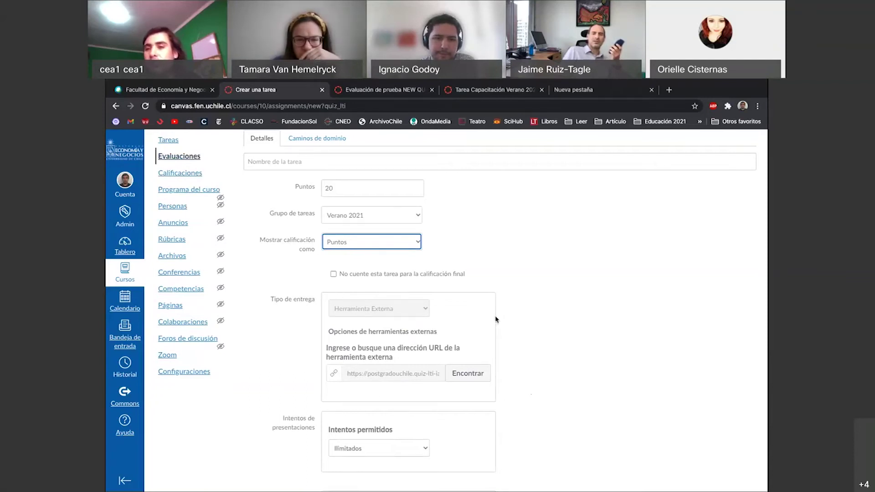
{"action": "scroll", "coordinate": [497, 320], "scroll_direction": "down", "scroll_amount": 1}
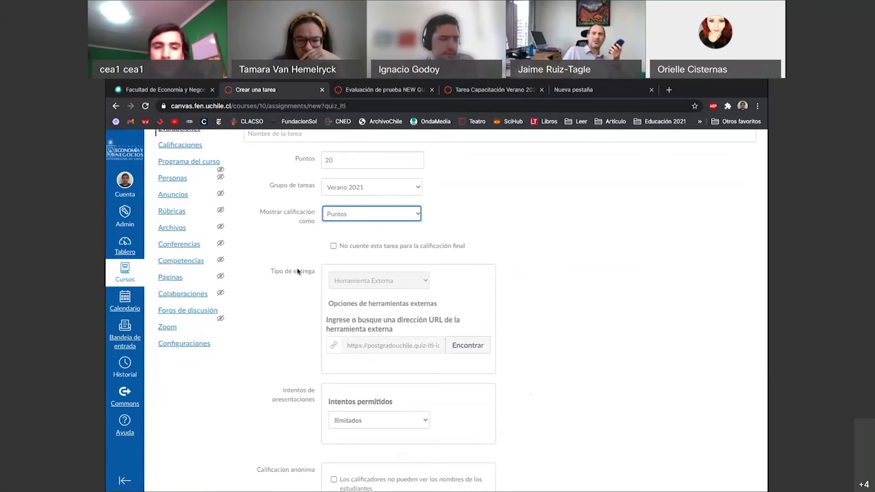
{"action": "scroll", "coordinate": [403, 407], "scroll_direction": "down", "scroll_amount": 5}
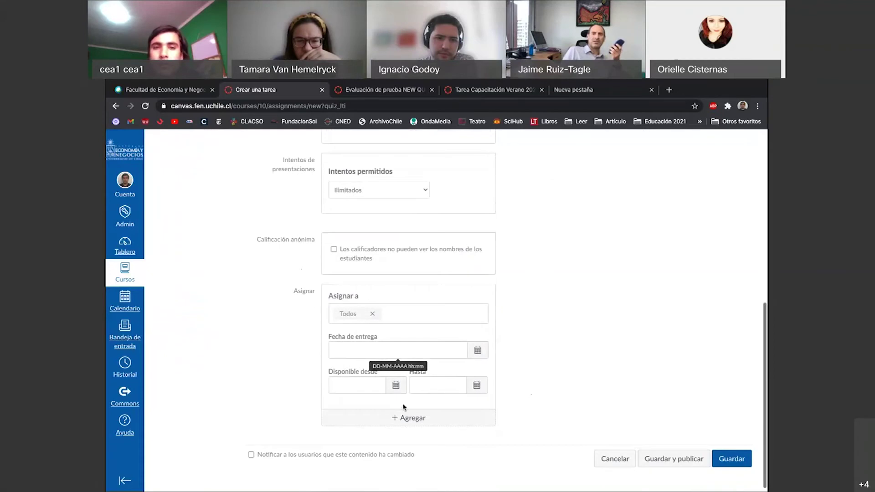
{"action": "left_click", "coordinate": [420, 194]}
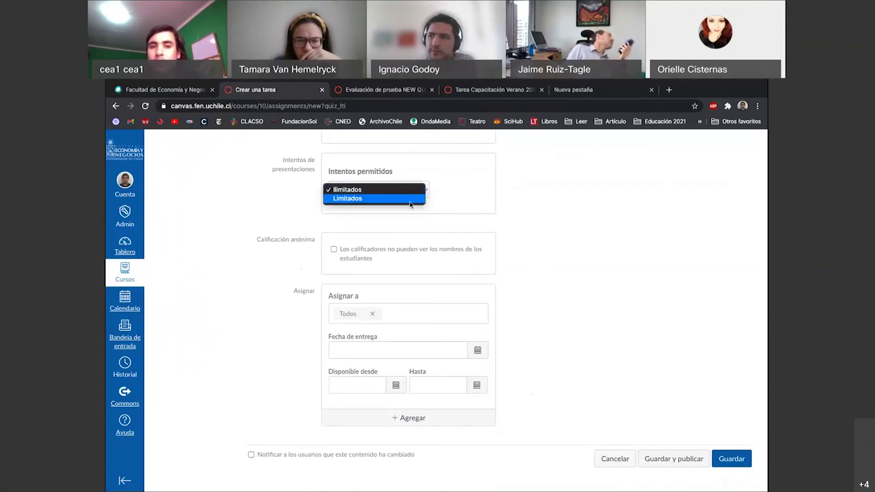
{"action": "left_click", "coordinate": [409, 200]}
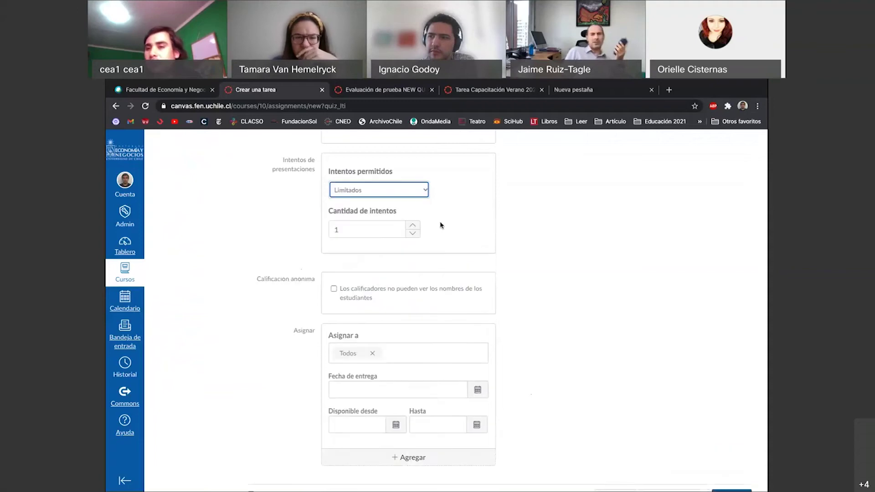
{"action": "left_click", "coordinate": [547, 268]}
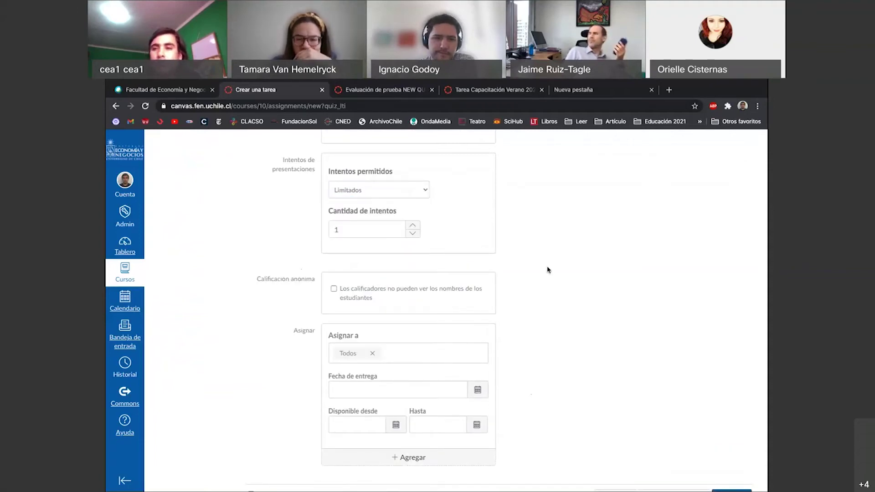
{"action": "left_click", "coordinate": [408, 227]}
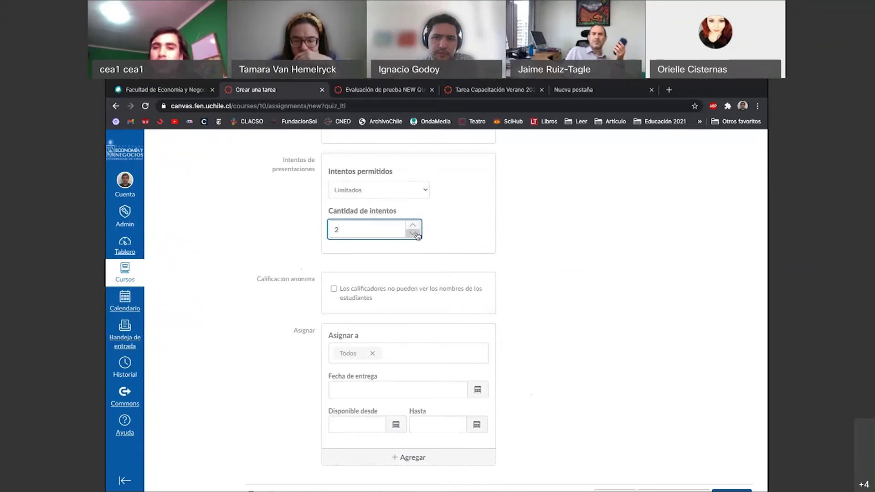
{"action": "left_click", "coordinate": [412, 233]}
{"action": "left_click", "coordinate": [534, 283]}
Step: Examine the exam's due date and availability date fields, and look back over the settings above them
{"action": "scroll", "coordinate": [533, 283], "scroll_direction": "down", "scroll_amount": 1}
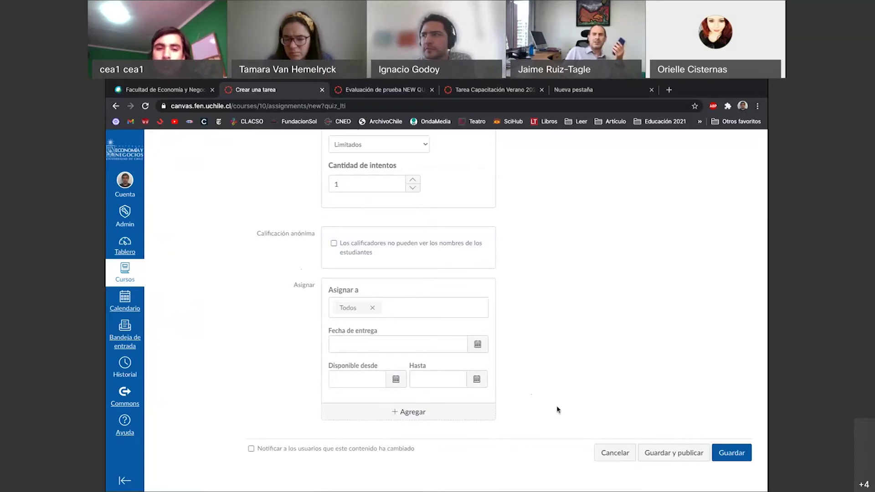
{"action": "left_click", "coordinate": [459, 349]}
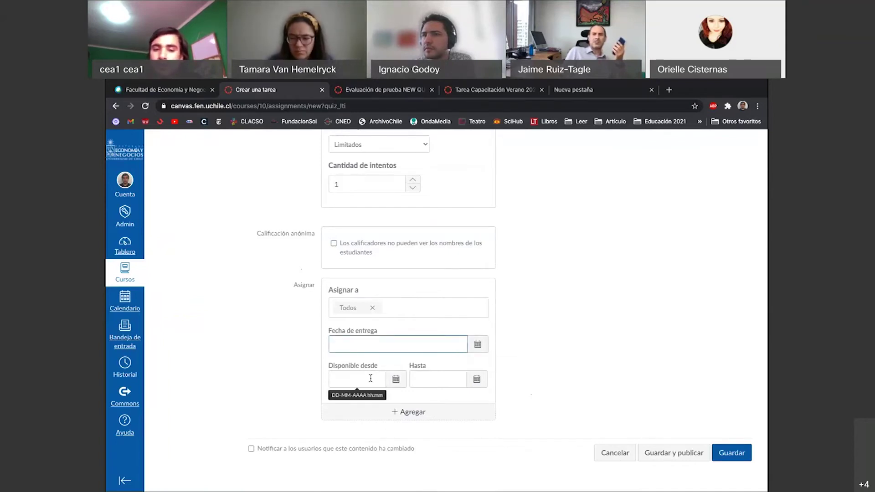
{"action": "left_click", "coordinate": [342, 379]}
{"action": "left_click", "coordinate": [434, 379]}
{"action": "left_click", "coordinate": [555, 405]}
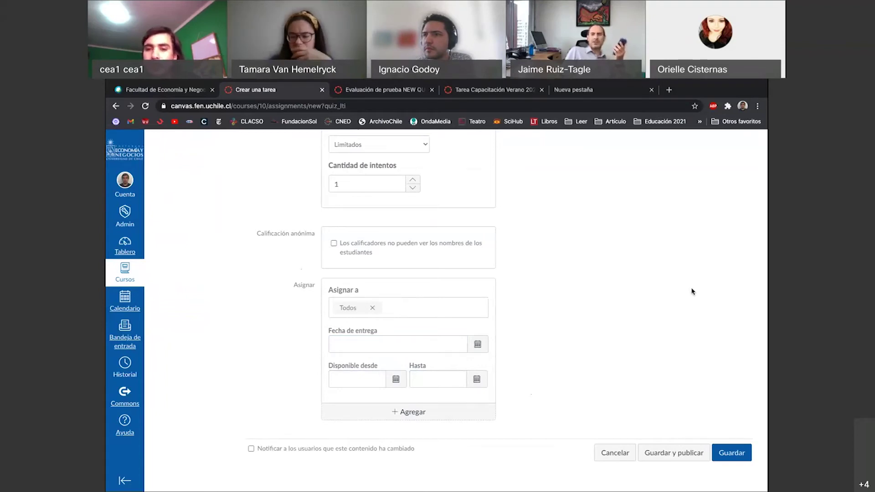
{"action": "scroll", "coordinate": [664, 330], "scroll_direction": "up", "scroll_amount": 1}
{"action": "scroll", "coordinate": [598, 460], "scroll_direction": "up", "scroll_amount": 1}
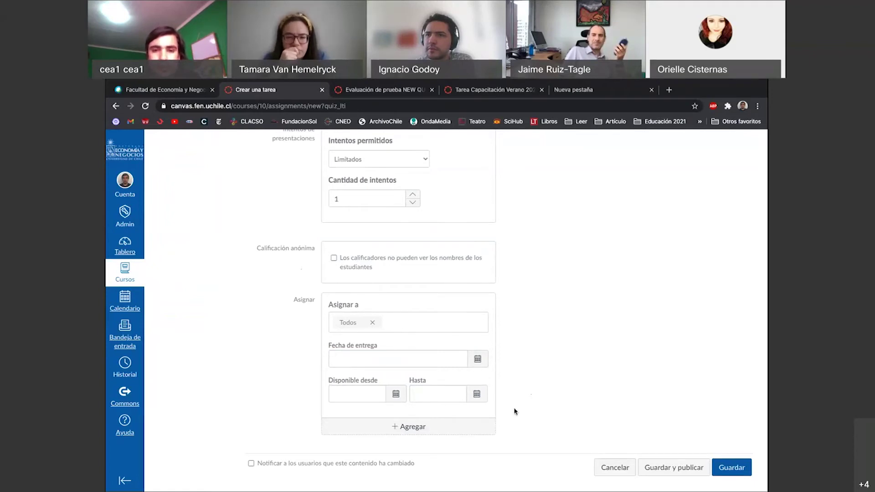
{"action": "scroll", "coordinate": [514, 412], "scroll_direction": "up", "scroll_amount": 4}
{"action": "scroll", "coordinate": [514, 412], "scroll_direction": "up", "scroll_amount": 3}
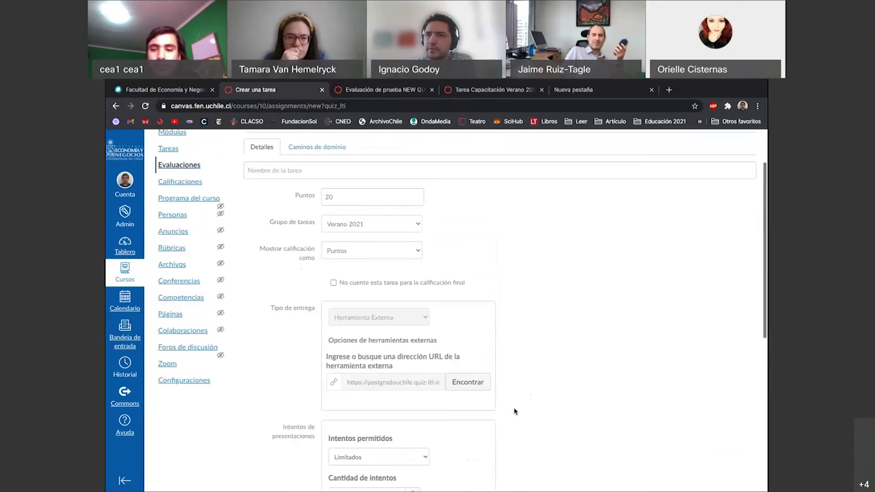
{"action": "scroll", "coordinate": [514, 412], "scroll_direction": "down", "scroll_amount": 8}
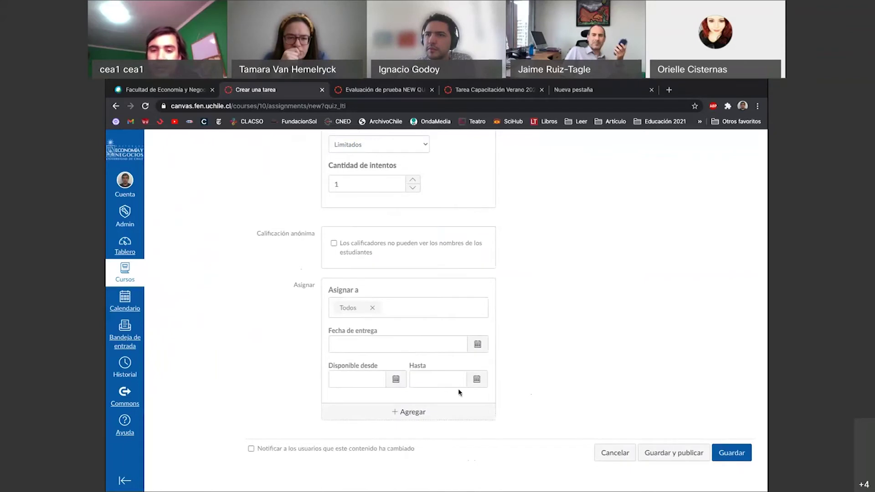
Step: Set the exam's due date to 31 January 2021 and try to save the exam
{"action": "left_click", "coordinate": [478, 348]}
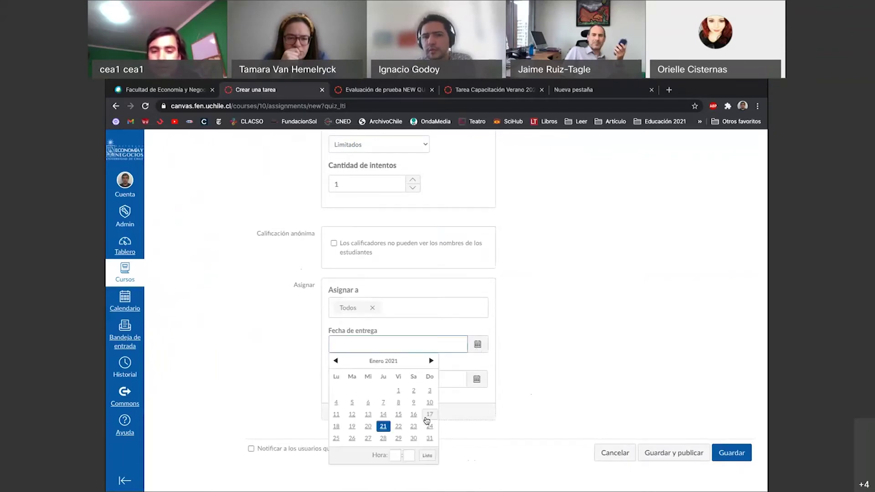
{"action": "left_click", "coordinate": [430, 438]}
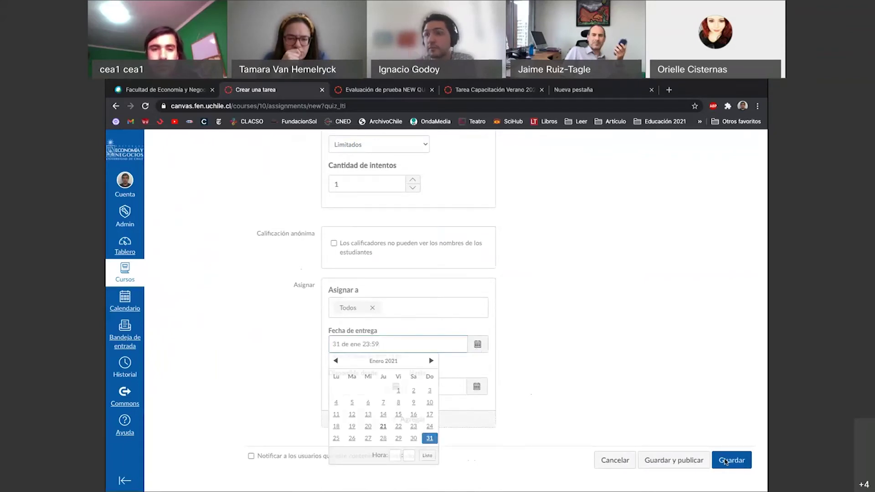
{"action": "left_click", "coordinate": [725, 461]}
Step: Name the new exam "a" and save it
{"action": "type", "text": "a"}
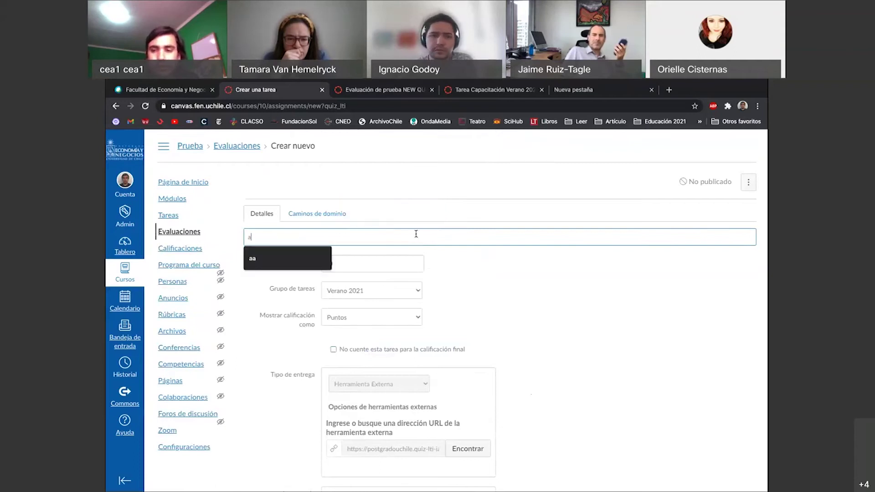
{"action": "scroll", "coordinate": [656, 410], "scroll_direction": "down", "scroll_amount": 15}
{"action": "left_click", "coordinate": [726, 451]}
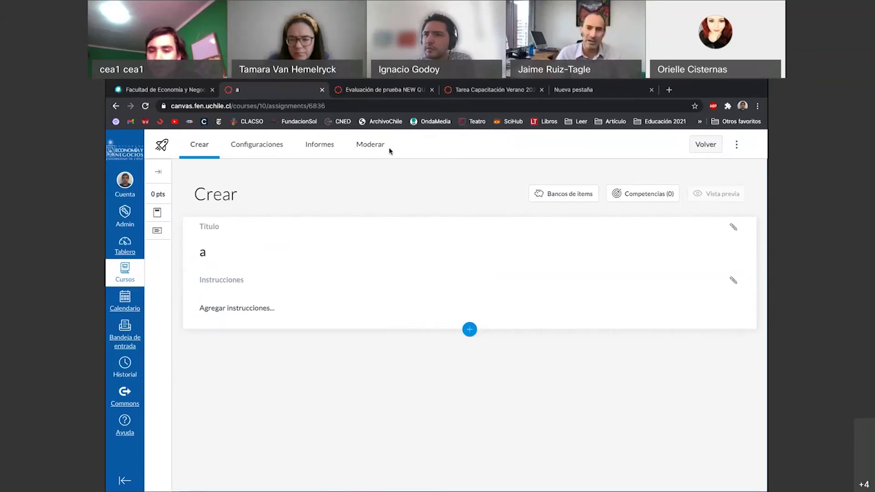
Step: Look over the new exam's title and insertable question types, and glance at the Prueba New Quiz (CAPACITACIÓN) exam before returning
{"action": "left_click", "coordinate": [227, 253]}
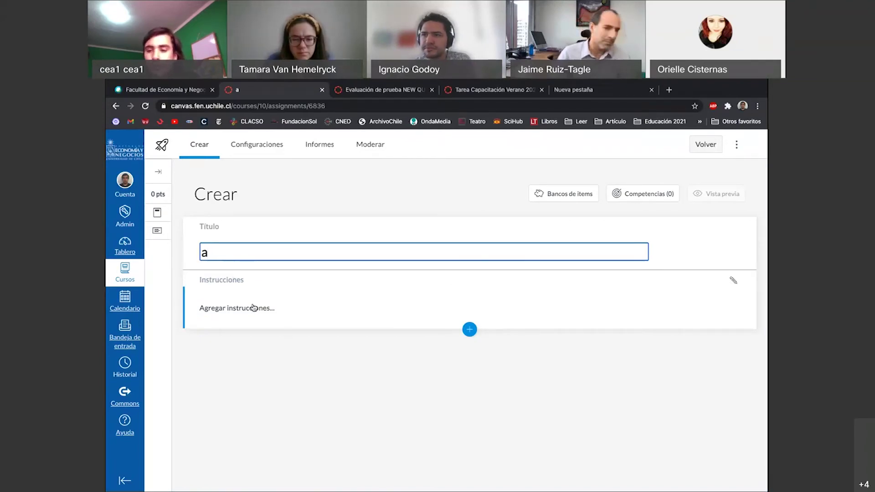
{"action": "left_click", "coordinate": [361, 389]}
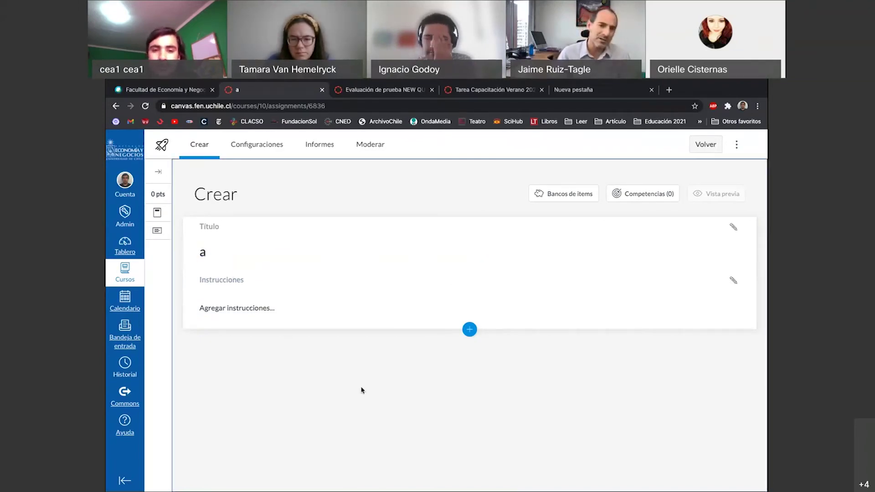
{"action": "left_click", "coordinate": [470, 329]}
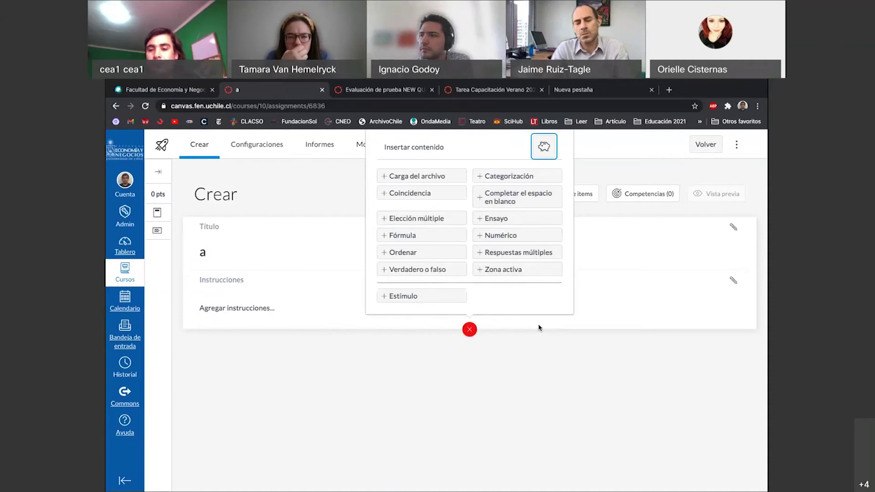
{"action": "left_click", "coordinate": [532, 381]}
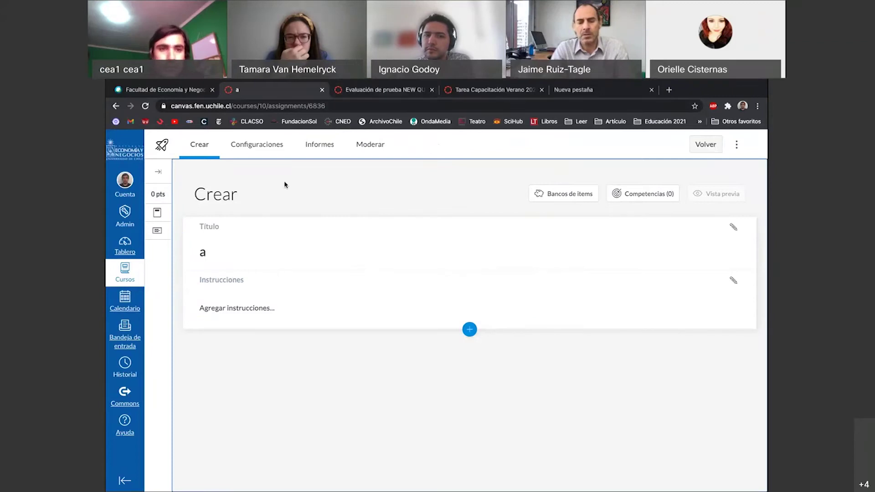
{"action": "left_click", "coordinate": [349, 93]}
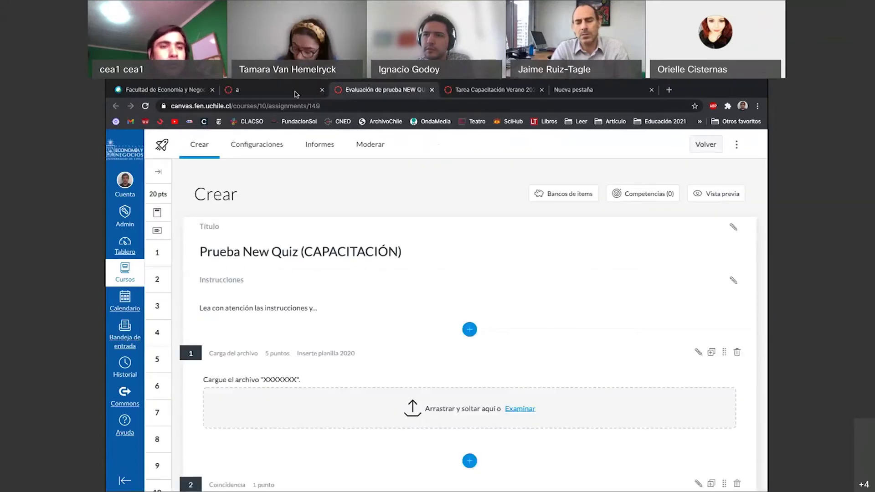
{"action": "left_click", "coordinate": [310, 90]}
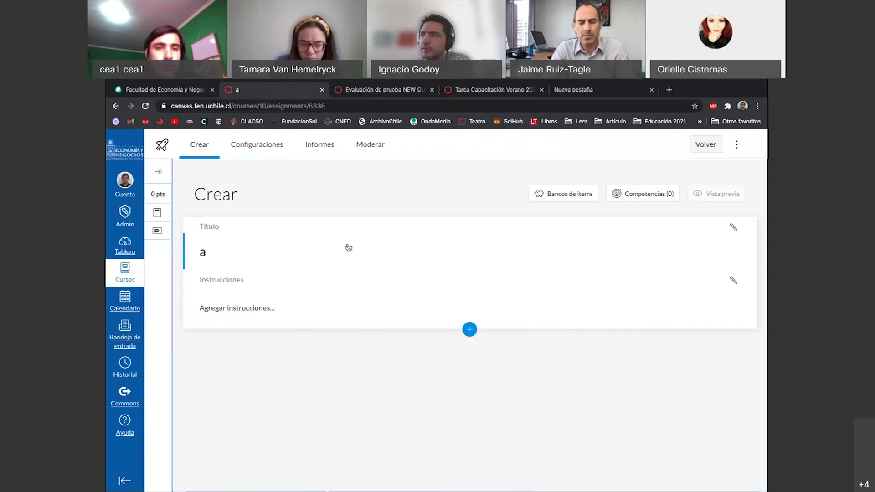
Step: Open the new exam's settings, turn on Una pregunta cada vez to view its backtracking option, and turn it off again
{"action": "left_click", "coordinate": [266, 147]}
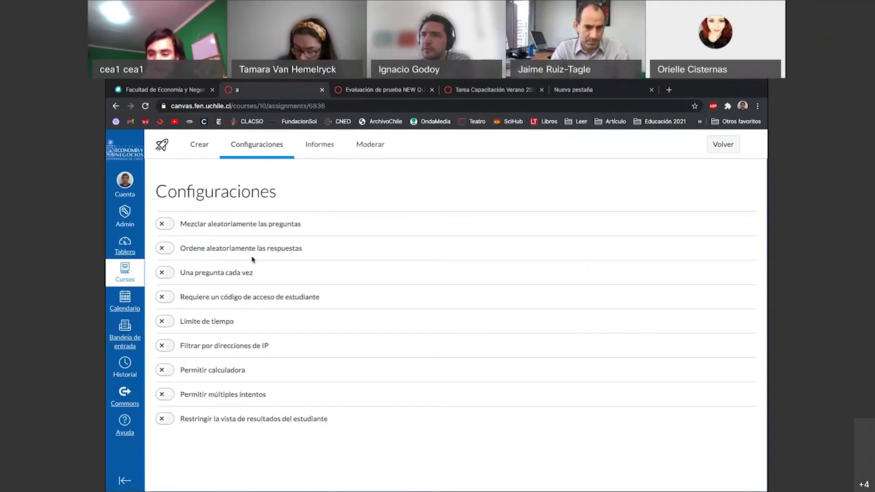
{"action": "left_click", "coordinate": [165, 273]}
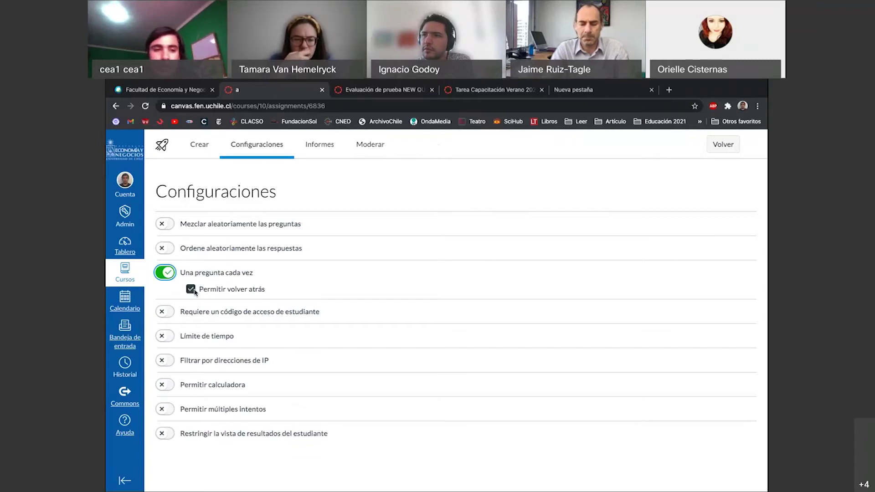
{"action": "left_click", "coordinate": [168, 273]}
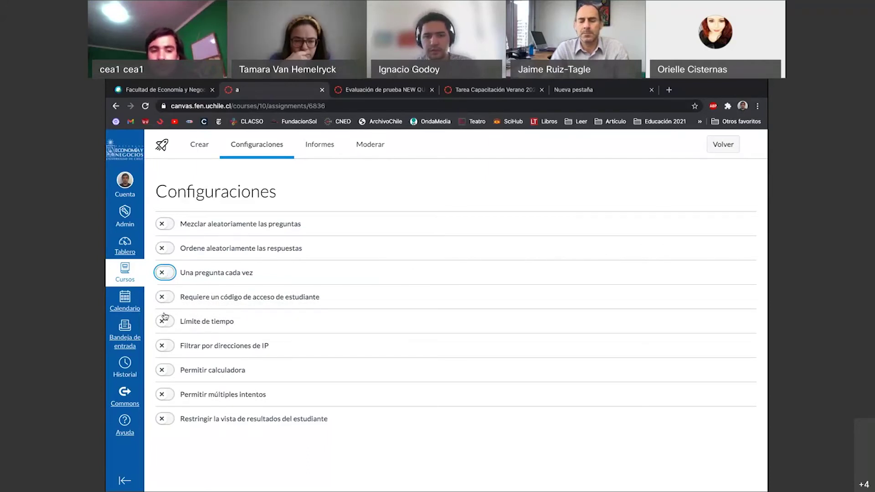
Step: Turn on Límite de tiempo to inspect its hours and minutes fields, and turn it off again
{"action": "left_click", "coordinate": [177, 322]}
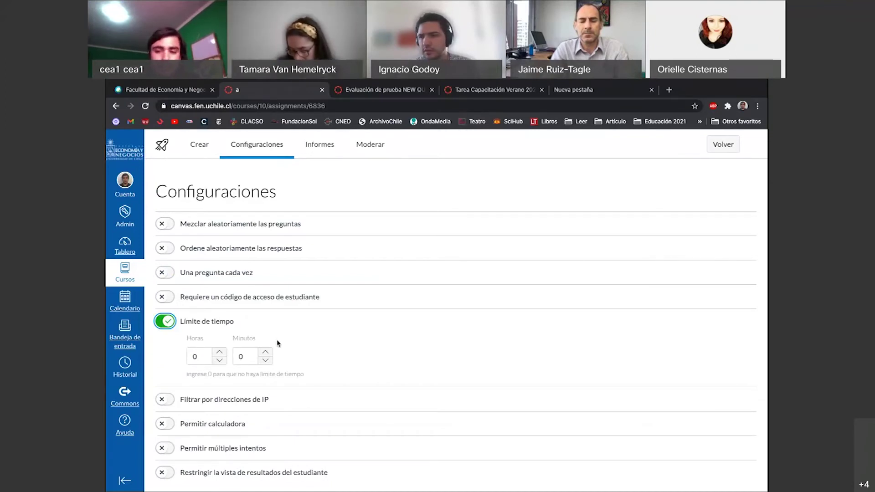
{"action": "left_click", "coordinate": [248, 358]}
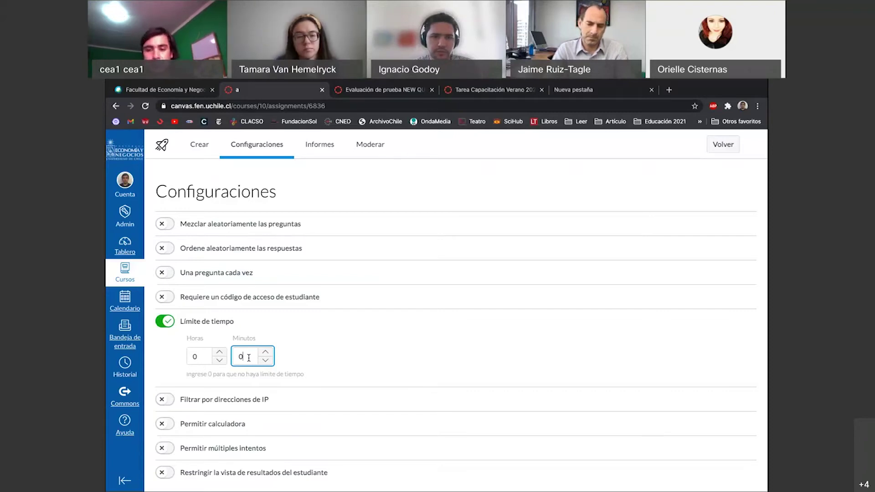
{"action": "scroll", "coordinate": [178, 326], "scroll_direction": "down", "scroll_amount": 1}
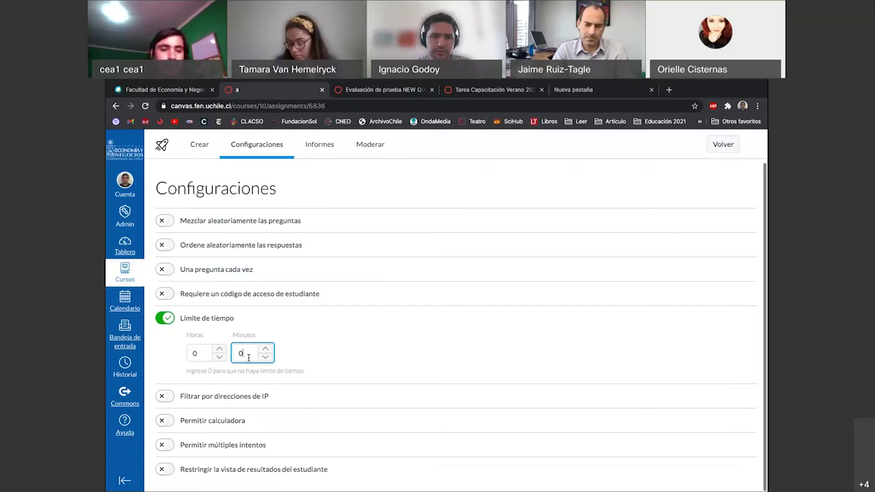
{"action": "left_click", "coordinate": [171, 321]}
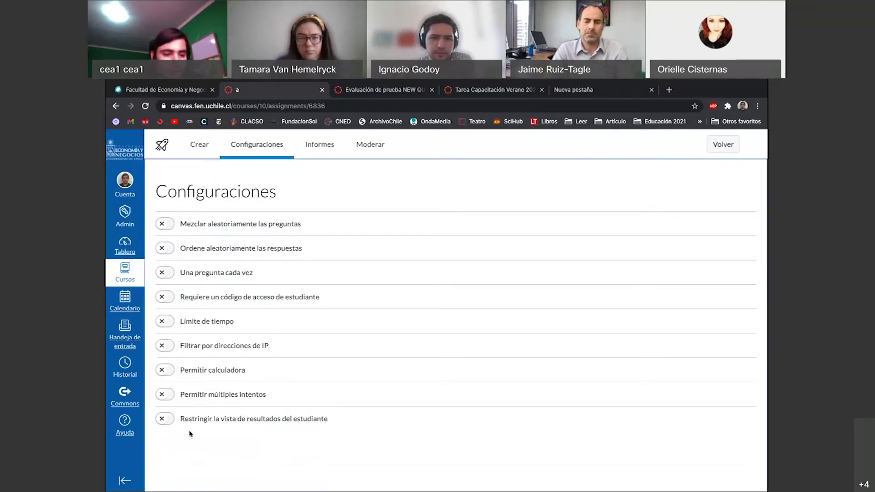
Step: Turn on Restringir la vista de resultados del estudiante to examine its display options, and turn it off again
{"action": "left_click", "coordinate": [165, 419]}
{"action": "scroll", "coordinate": [221, 428], "scroll_direction": "down", "scroll_amount": 2}
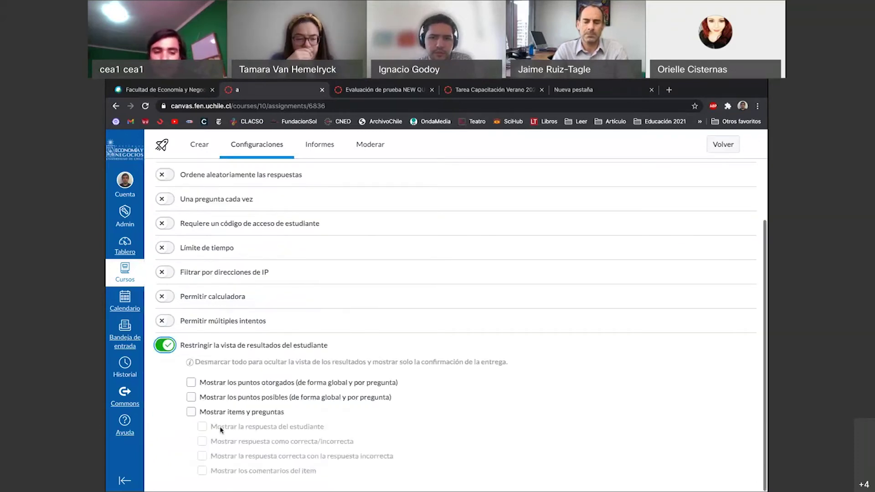
{"action": "scroll", "coordinate": [177, 415], "scroll_direction": "up", "scroll_amount": 2}
{"action": "left_click", "coordinate": [177, 416]}
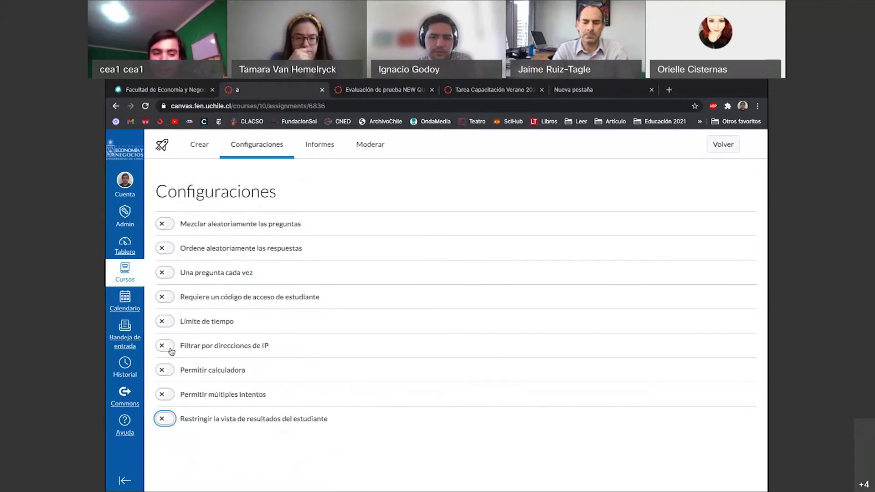
{"action": "left_click", "coordinate": [175, 421]}
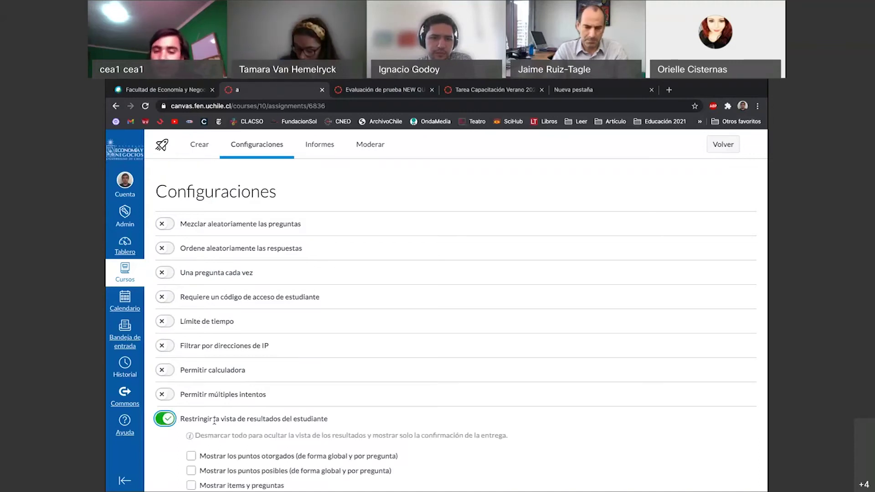
{"action": "scroll", "coordinate": [230, 423], "scroll_direction": "down", "scroll_amount": 1}
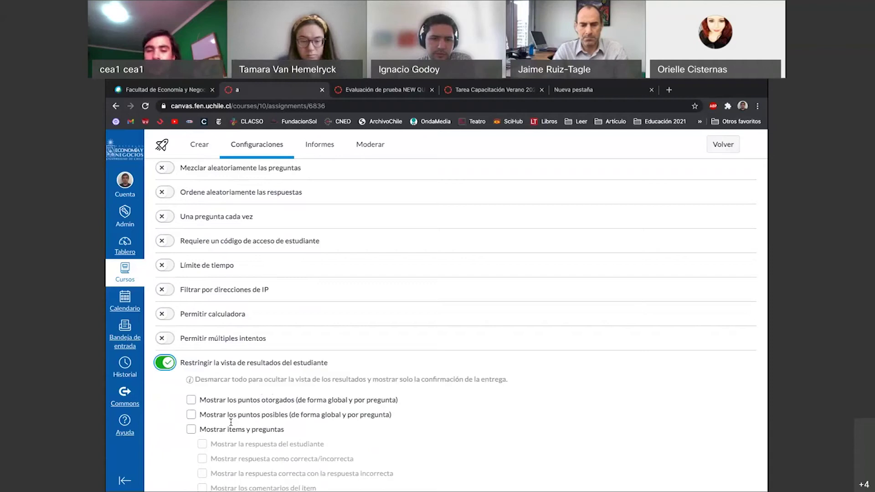
{"action": "scroll", "coordinate": [230, 423], "scroll_direction": "down", "scroll_amount": 1}
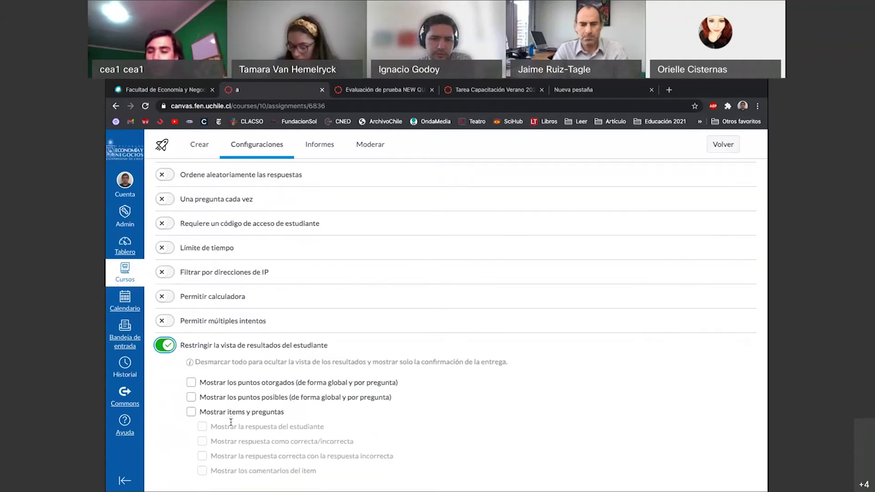
{"action": "left_click", "coordinate": [168, 346]}
Step: Switch to the Prueba New Quiz (CAPACITACIÓN) exam and look over its file upload and matching questions
{"action": "left_click", "coordinate": [348, 92]}
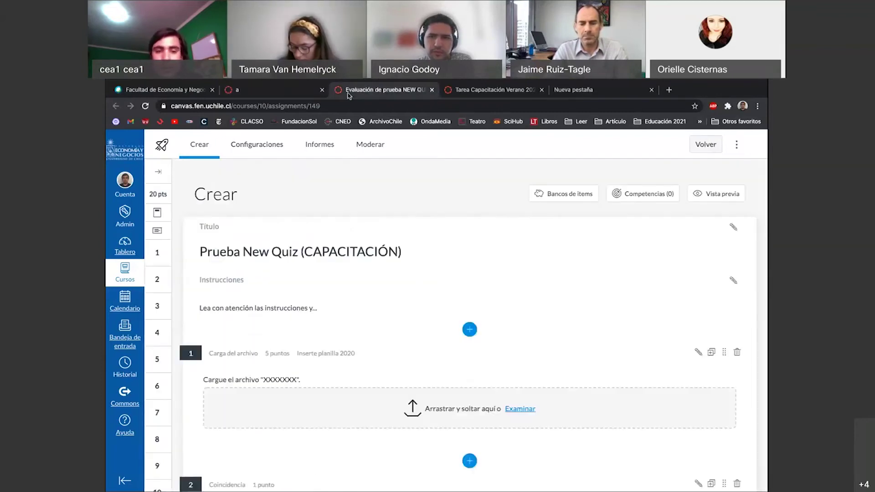
{"action": "scroll", "coordinate": [364, 254], "scroll_direction": "down", "scroll_amount": 2}
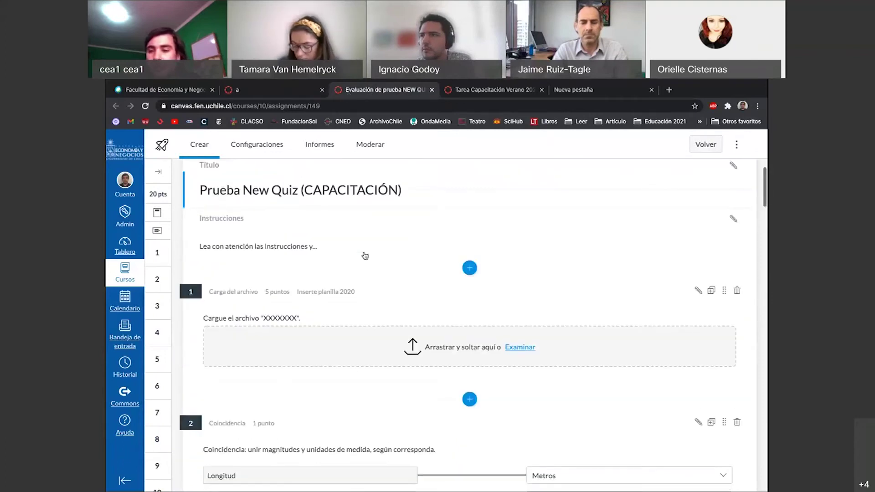
{"action": "scroll", "coordinate": [723, 360], "scroll_direction": "down", "scroll_amount": 1}
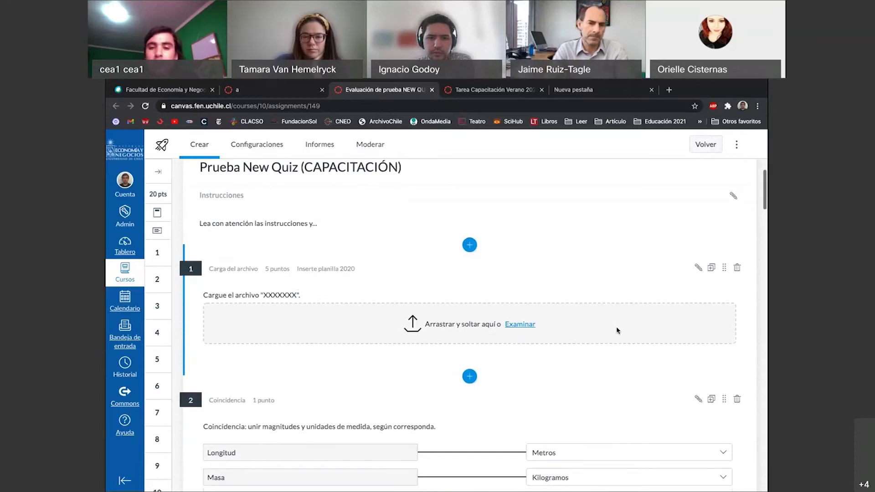
{"action": "scroll", "coordinate": [618, 330], "scroll_direction": "down", "scroll_amount": 1}
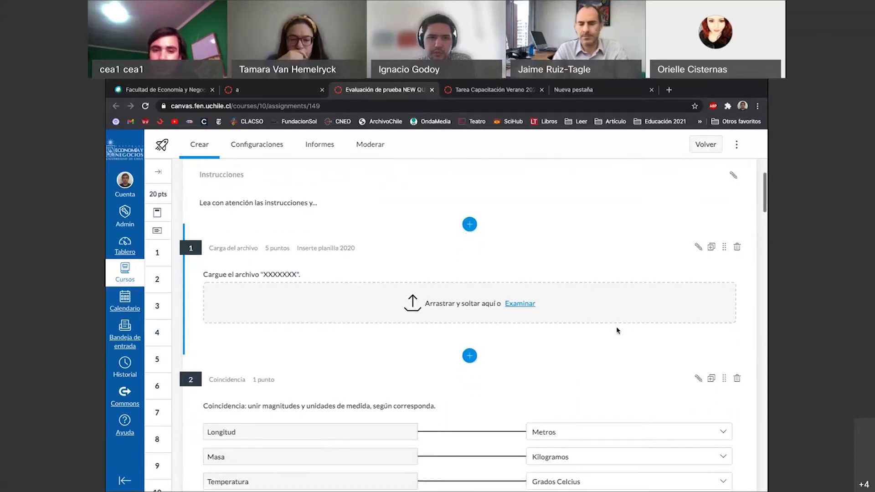
{"action": "scroll", "coordinate": [617, 328], "scroll_direction": "down", "scroll_amount": 1}
{"action": "scroll", "coordinate": [616, 330], "scroll_direction": "down", "scroll_amount": 1}
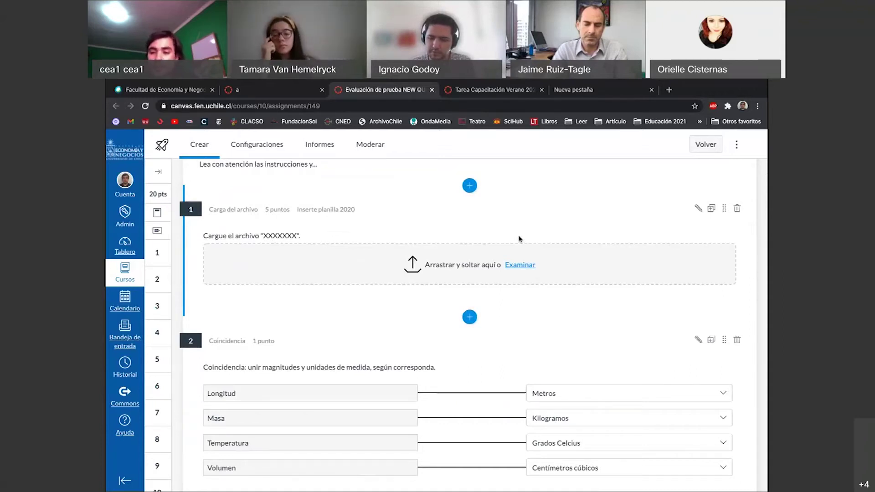
{"action": "scroll", "coordinate": [519, 239], "scroll_direction": "down", "scroll_amount": 2}
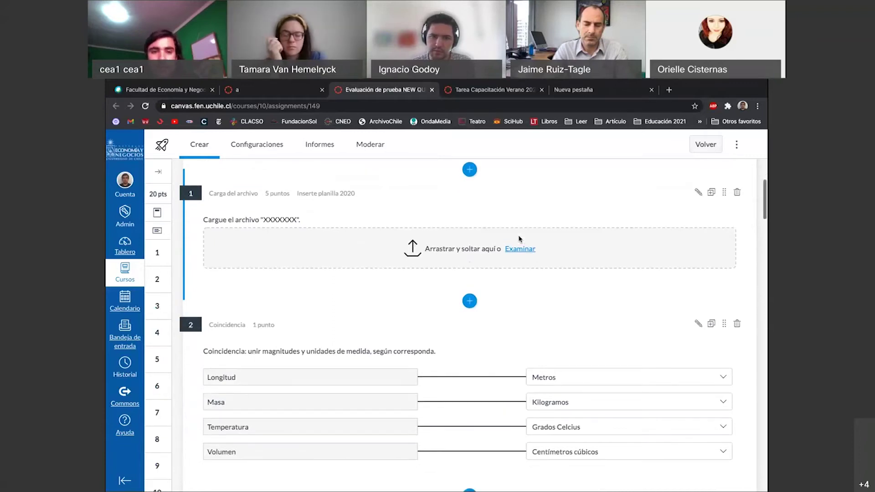
{"action": "scroll", "coordinate": [519, 238], "scroll_direction": "up", "scroll_amount": 2}
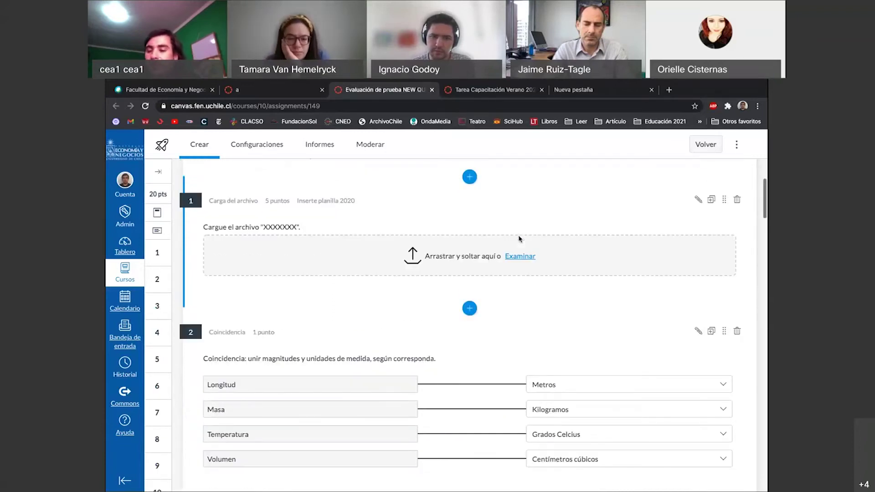
Step: Open the first question, Inserte planilla 2020, for editing and examine its options and points field
{"action": "left_click", "coordinate": [505, 230]}
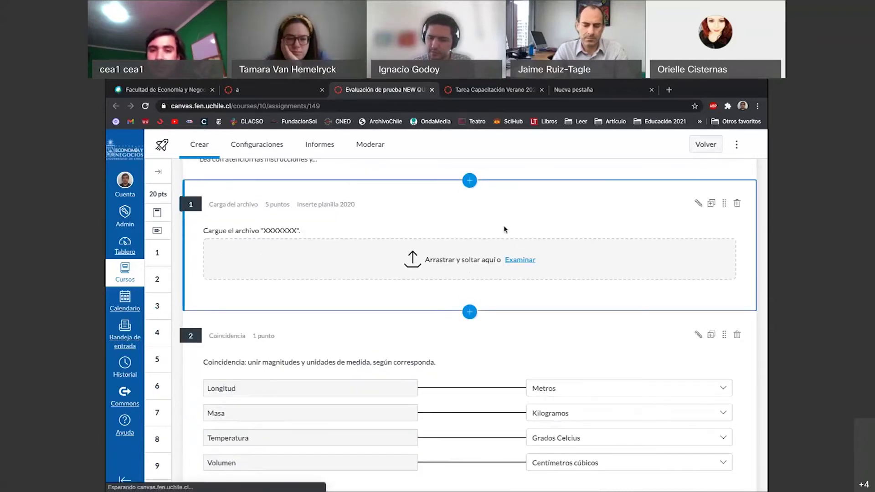
{"action": "scroll", "coordinate": [254, 348], "scroll_direction": "down", "scroll_amount": 2}
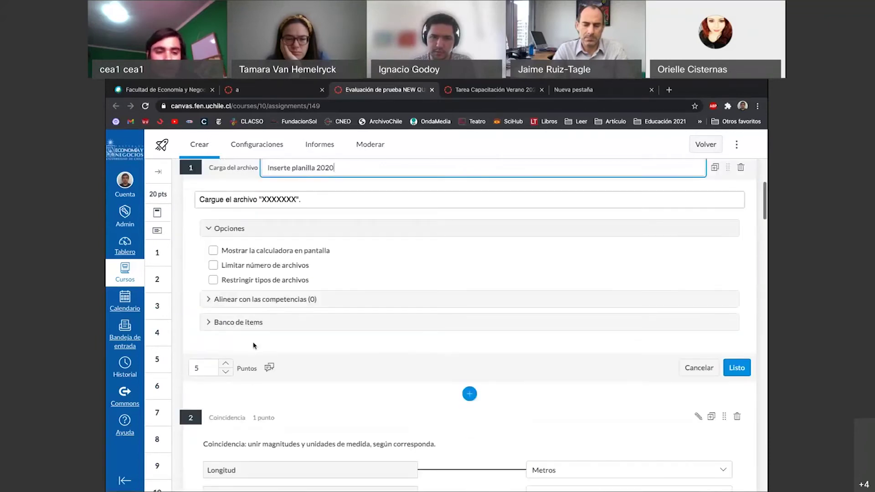
{"action": "left_click", "coordinate": [208, 368]}
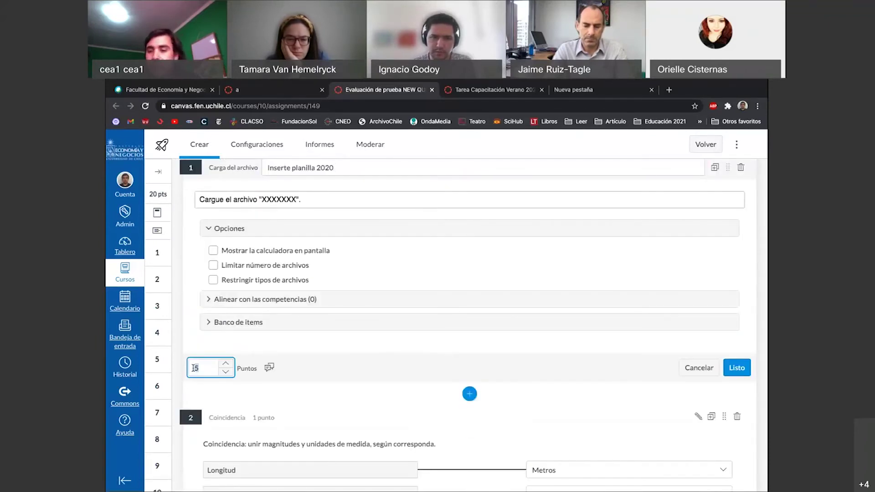
Step: Open the file upload question's student feedback and examine its fields for correct, incorrect and general feedback
{"action": "scroll", "coordinate": [203, 370], "scroll_direction": "up", "scroll_amount": 1}
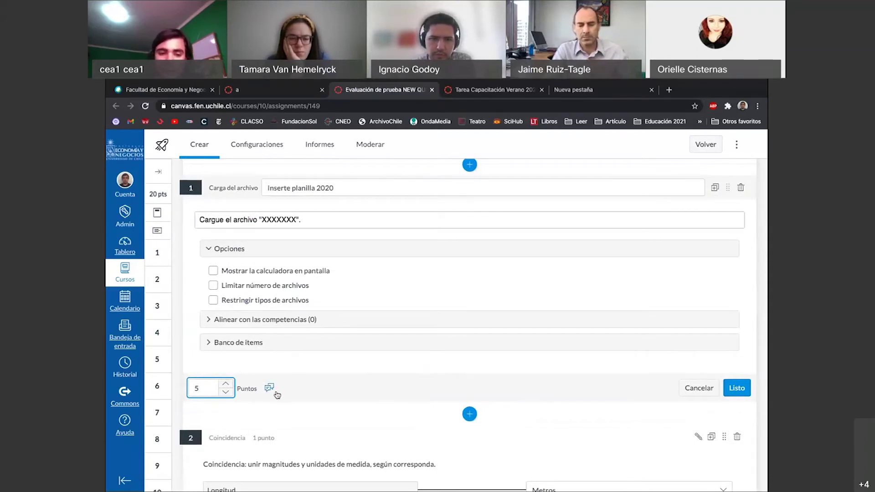
{"action": "scroll", "coordinate": [276, 396], "scroll_direction": "up", "scroll_amount": 3}
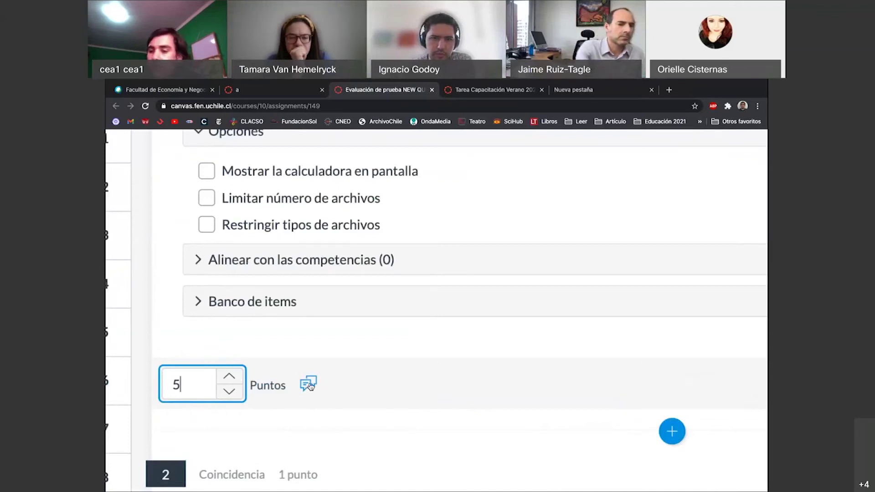
{"action": "scroll", "coordinate": [310, 387], "scroll_direction": "down", "scroll_amount": 3}
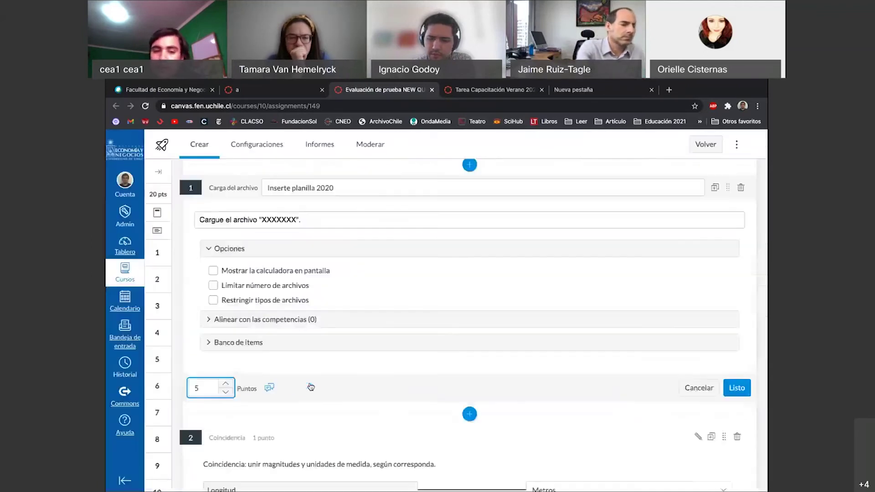
{"action": "left_click", "coordinate": [269, 390]}
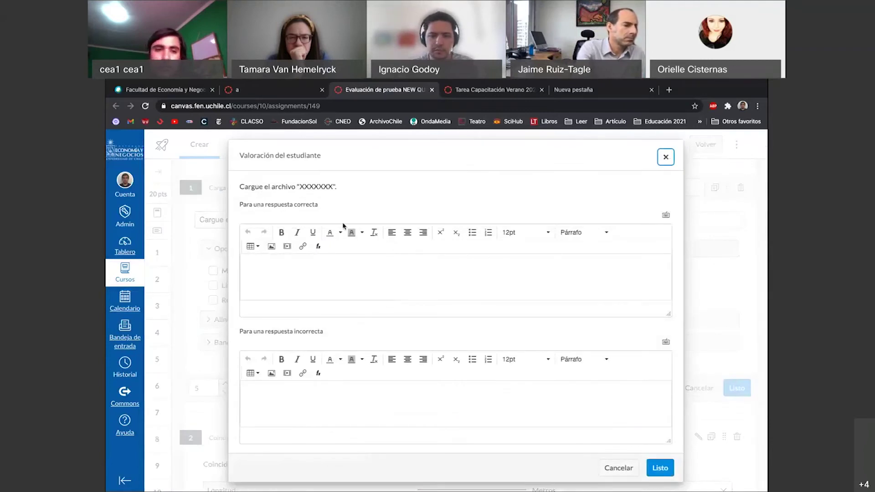
{"action": "scroll", "coordinate": [301, 211], "scroll_direction": "down", "scroll_amount": 3}
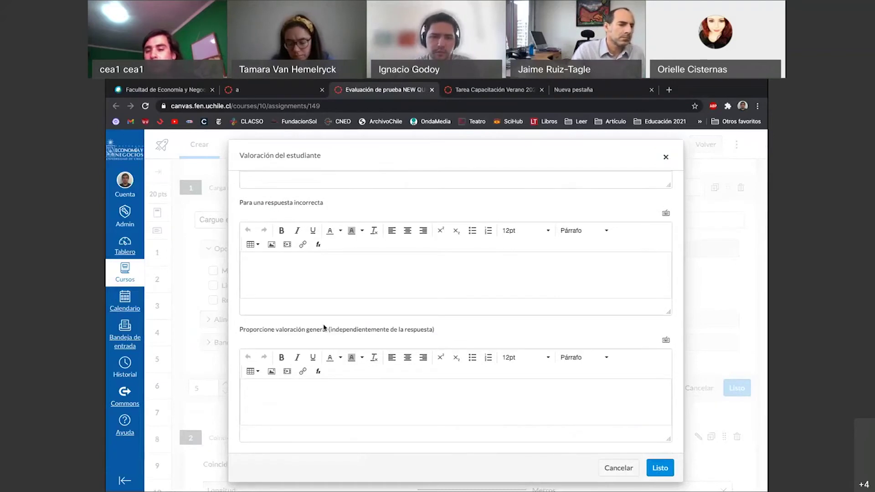
Step: Look over the general feedback field, close the student feedback without saving, and cancel editing of the file upload question
{"action": "left_click", "coordinate": [407, 399]}
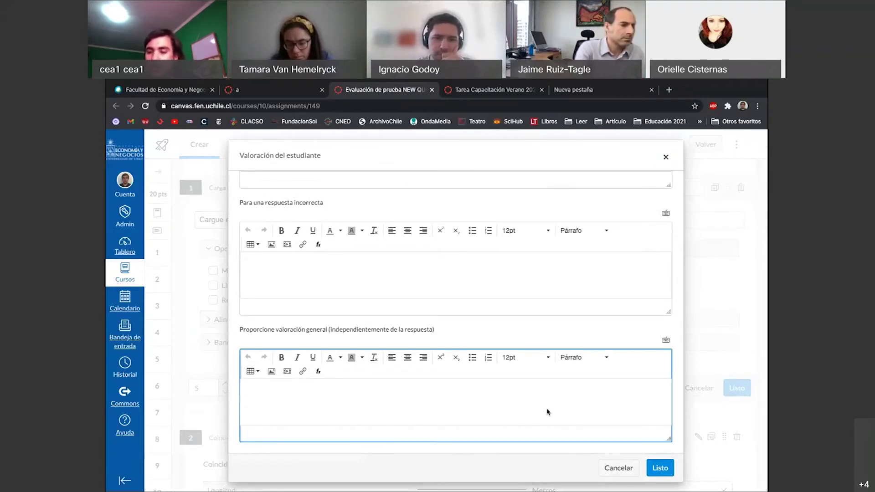
{"action": "left_click", "coordinate": [603, 472]}
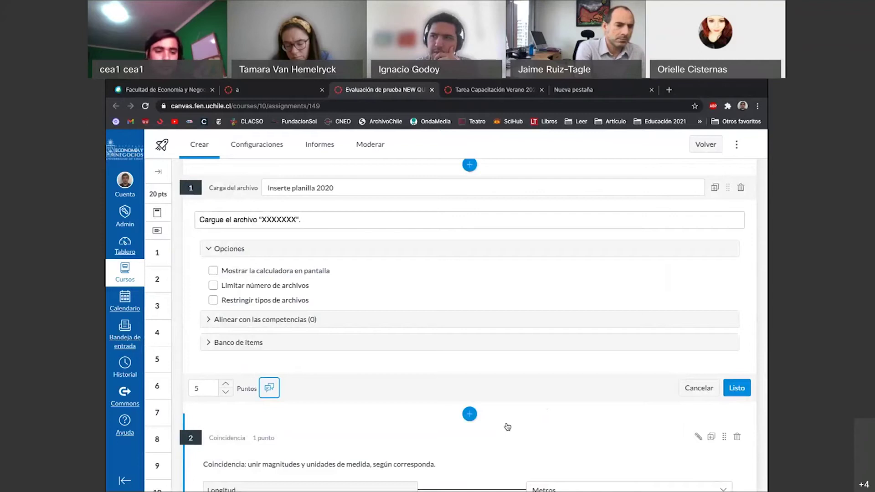
{"action": "scroll", "coordinate": [508, 427], "scroll_direction": "down", "scroll_amount": 1}
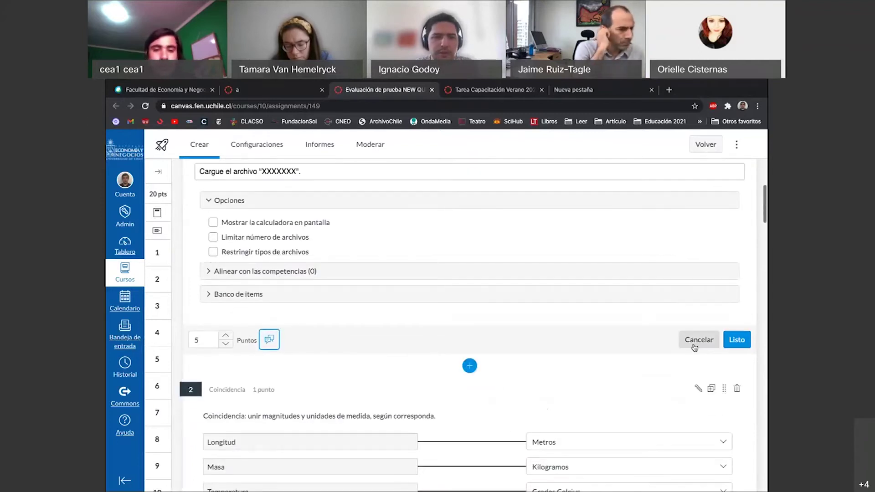
{"action": "left_click", "coordinate": [694, 341]}
{"action": "scroll", "coordinate": [506, 307], "scroll_direction": "down", "scroll_amount": 2}
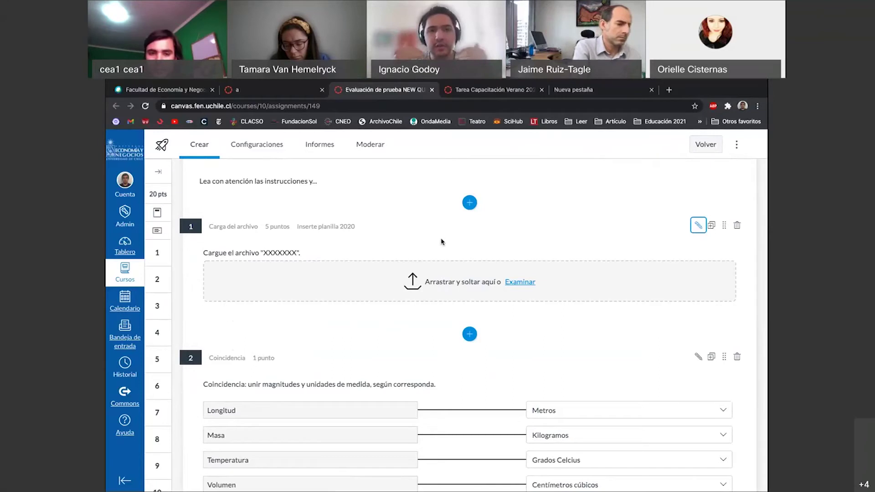
Step: Open the file upload question and then the matching question for editing to view their title and content fields
{"action": "left_click", "coordinate": [373, 251]}
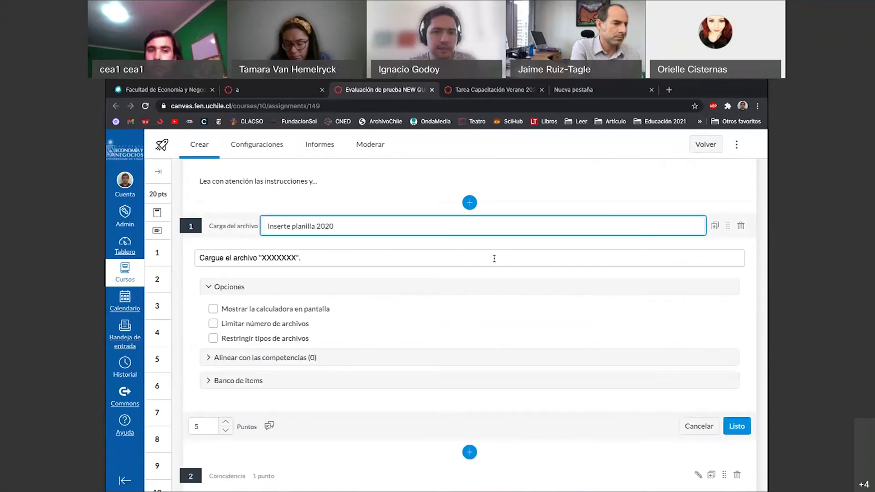
{"action": "left_click", "coordinate": [400, 474]}
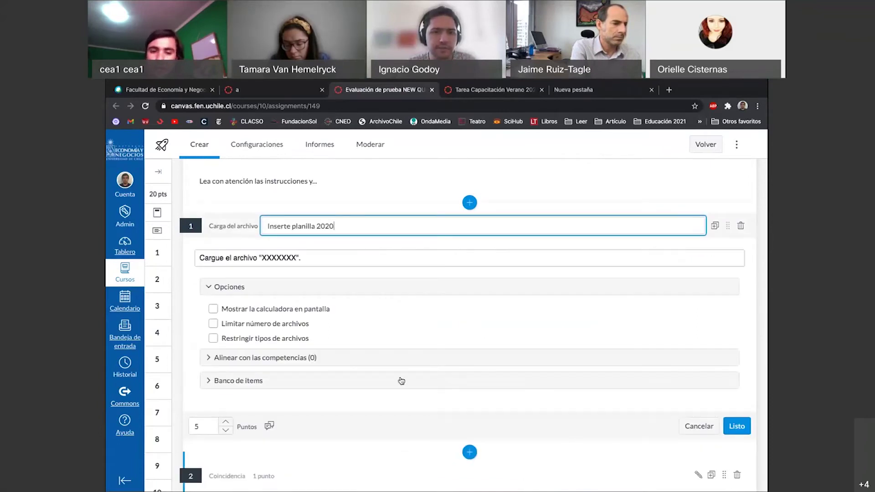
{"action": "scroll", "coordinate": [391, 261], "scroll_direction": "up", "scroll_amount": 2}
{"action": "scroll", "coordinate": [391, 261], "scroll_direction": "down", "scroll_amount": 2}
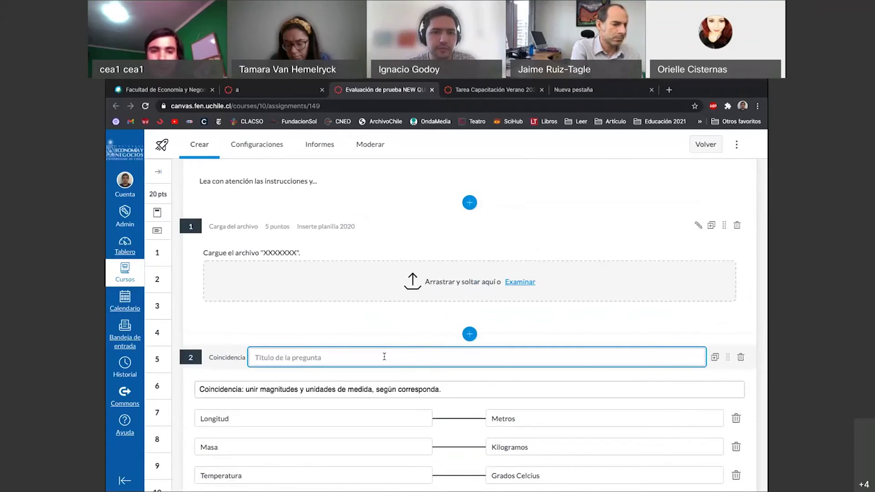
{"action": "scroll", "coordinate": [384, 357], "scroll_direction": "up", "scroll_amount": 1}
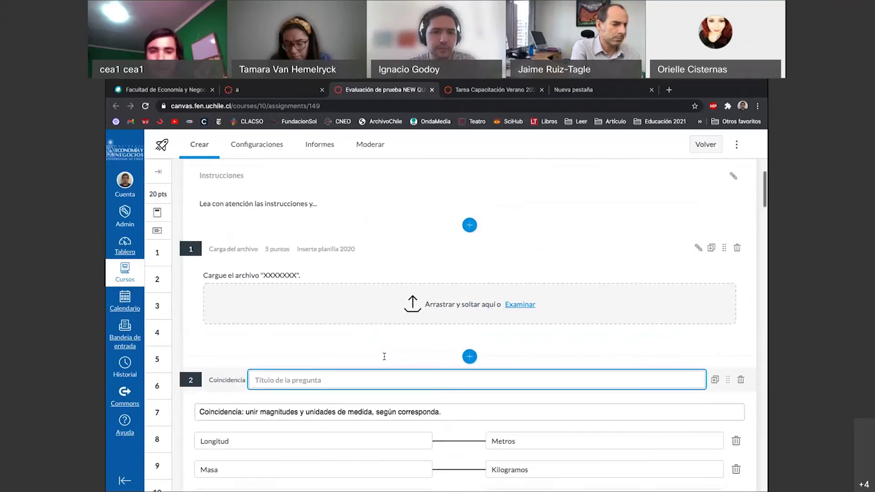
Step: Reopen the file upload question, examine its rich text editor and the Importar contenido dialog for media, and cancel the edit
{"action": "left_click", "coordinate": [445, 269]}
{"action": "scroll", "coordinate": [468, 292], "scroll_direction": "up", "scroll_amount": 2}
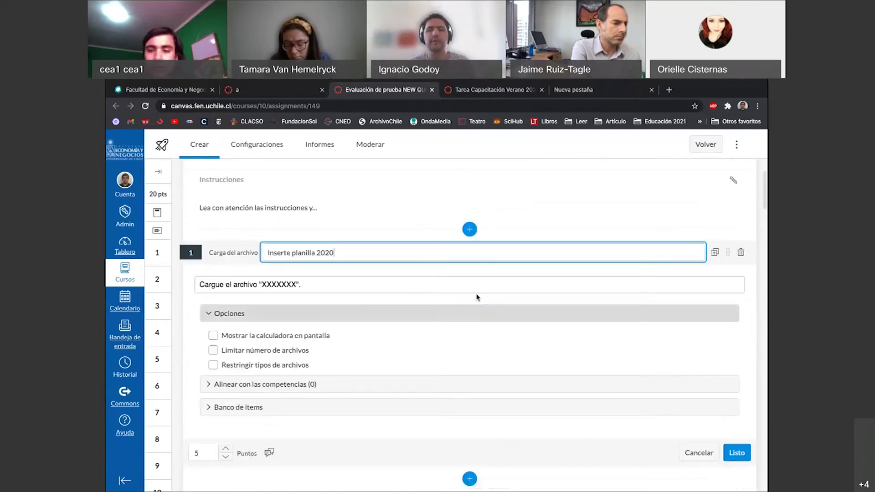
{"action": "left_click", "coordinate": [475, 287]}
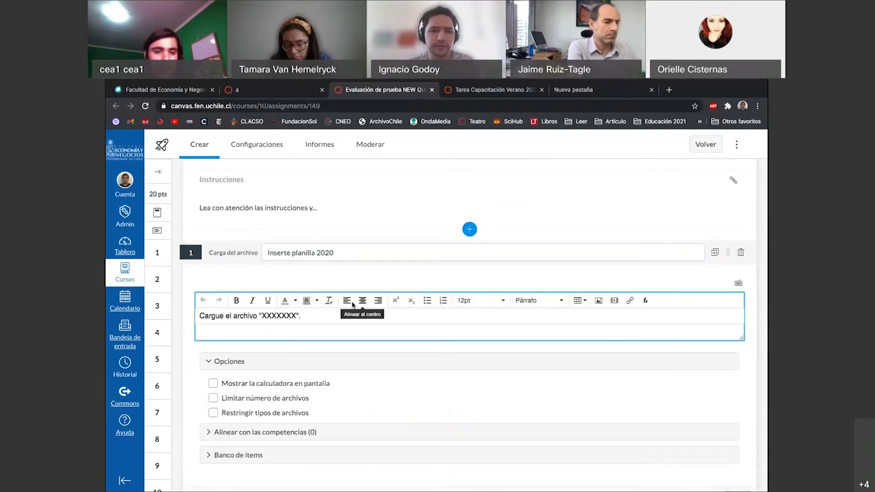
{"action": "left_click_drag", "start_coordinate": [313, 314], "coordinate": [197, 316]}
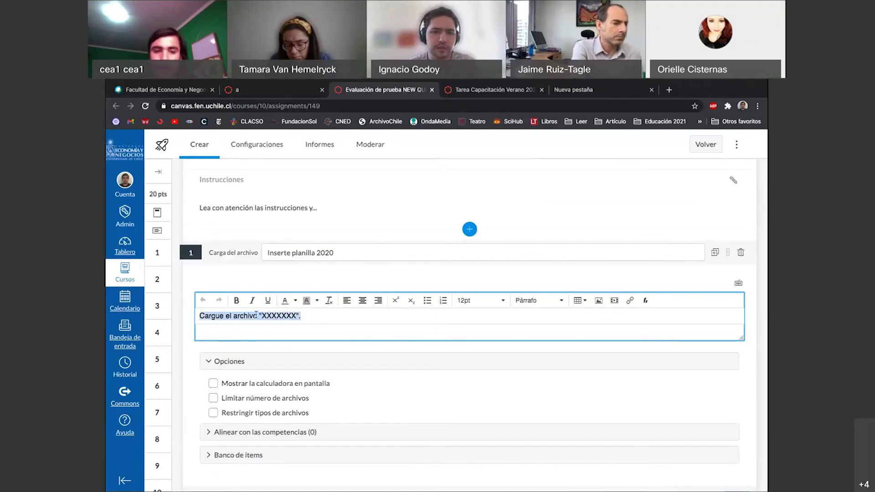
{"action": "left_click", "coordinate": [308, 319]}
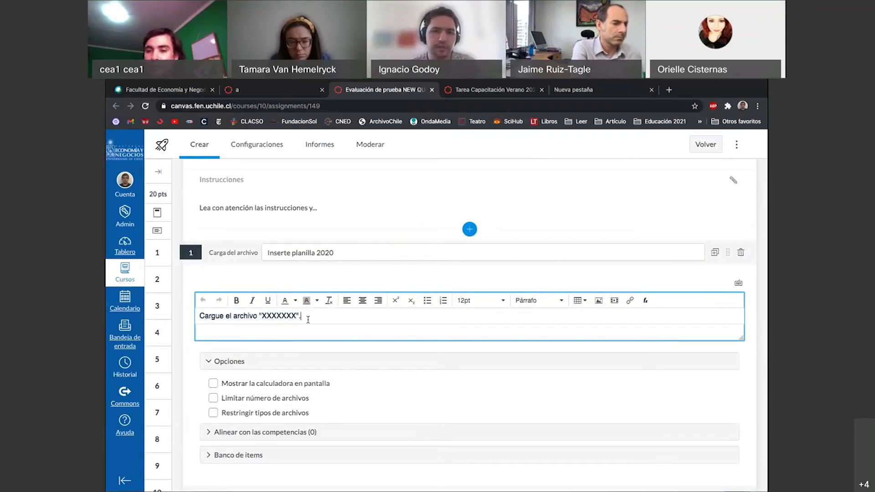
{"action": "left_click", "coordinate": [600, 303]}
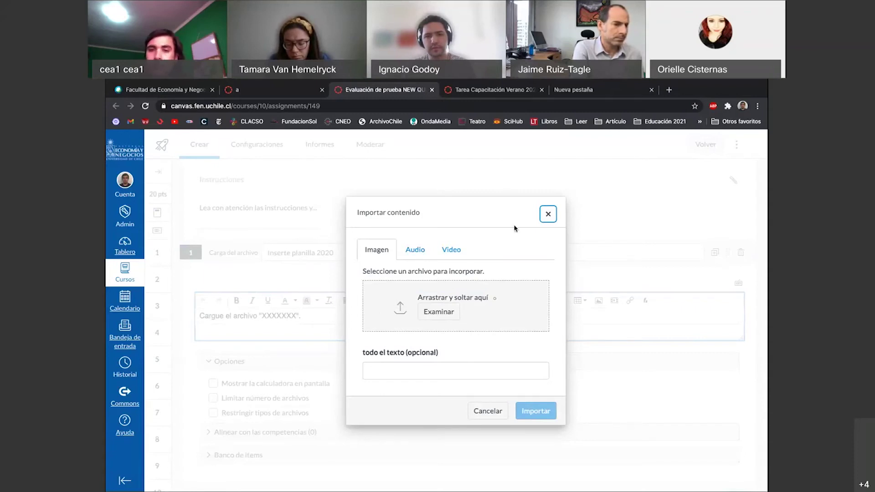
{"action": "left_click", "coordinate": [548, 215]}
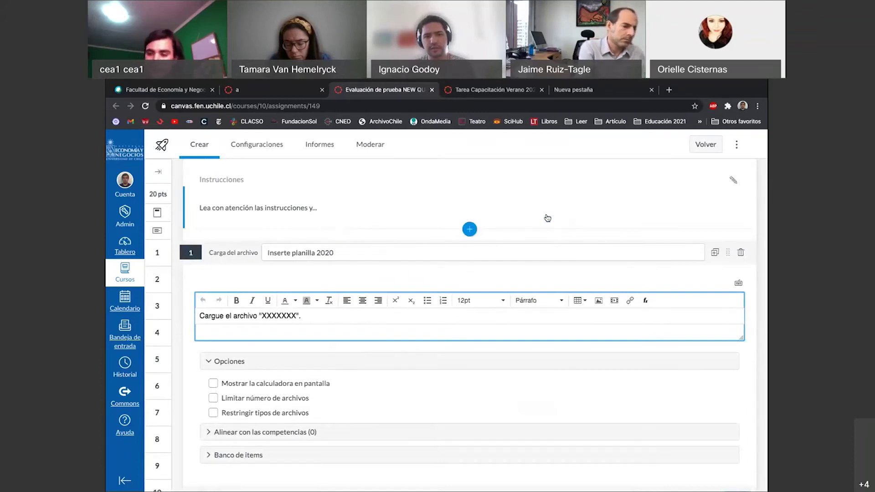
{"action": "scroll", "coordinate": [504, 319], "scroll_direction": "down", "scroll_amount": 1}
{"action": "scroll", "coordinate": [504, 319], "scroll_direction": "down", "scroll_amount": 2}
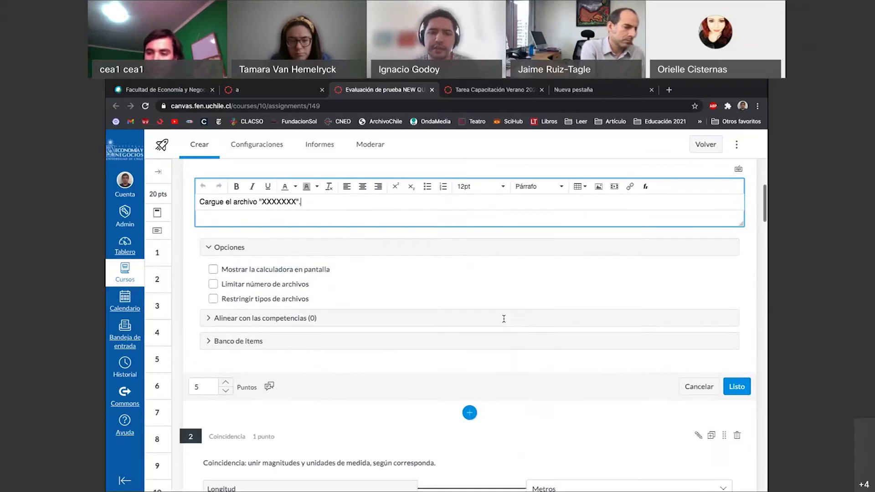
{"action": "left_click", "coordinate": [691, 347]}
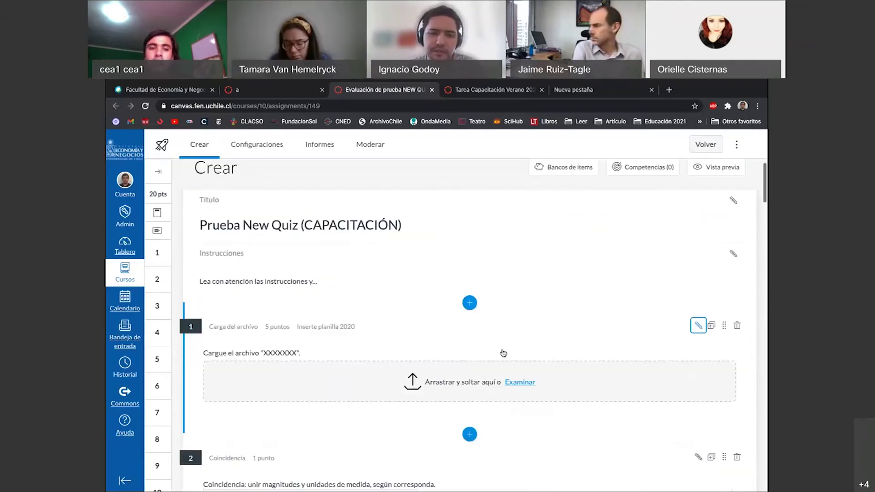
Step: Examine the matching question that pairs magnitudes with their units of measurement
{"action": "scroll", "coordinate": [504, 354], "scroll_direction": "down", "scroll_amount": 2}
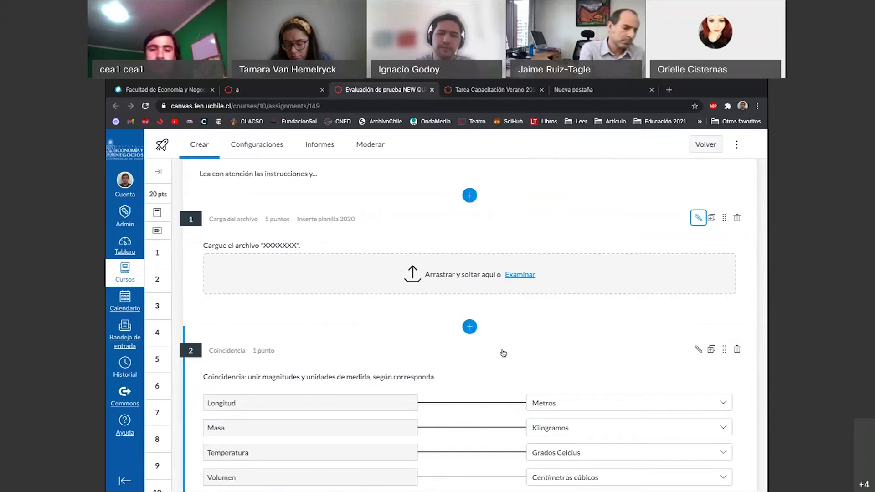
{"action": "scroll", "coordinate": [503, 353], "scroll_direction": "down", "scroll_amount": 2}
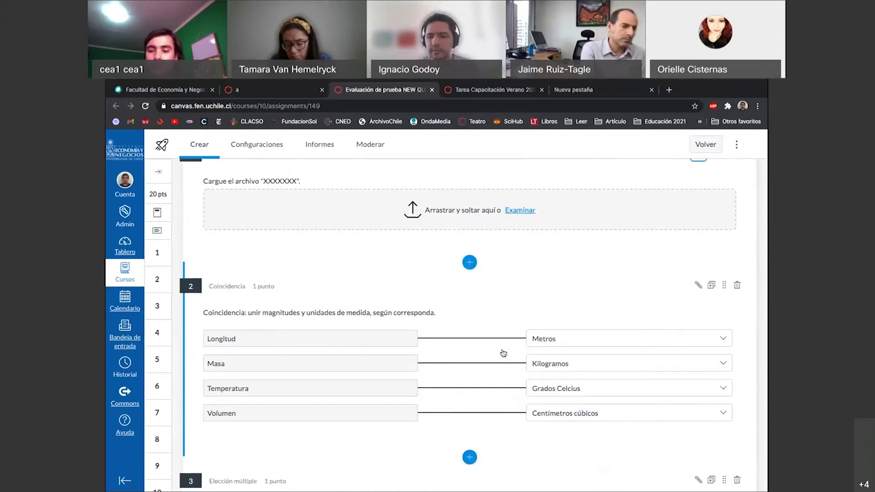
{"action": "scroll", "coordinate": [503, 354], "scroll_direction": "up", "scroll_amount": 2}
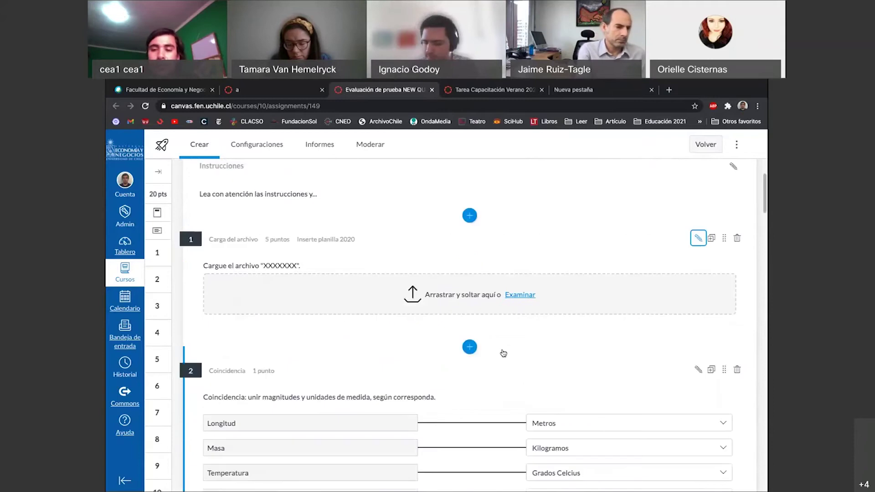
{"action": "scroll", "coordinate": [504, 353], "scroll_direction": "down", "scroll_amount": 3}
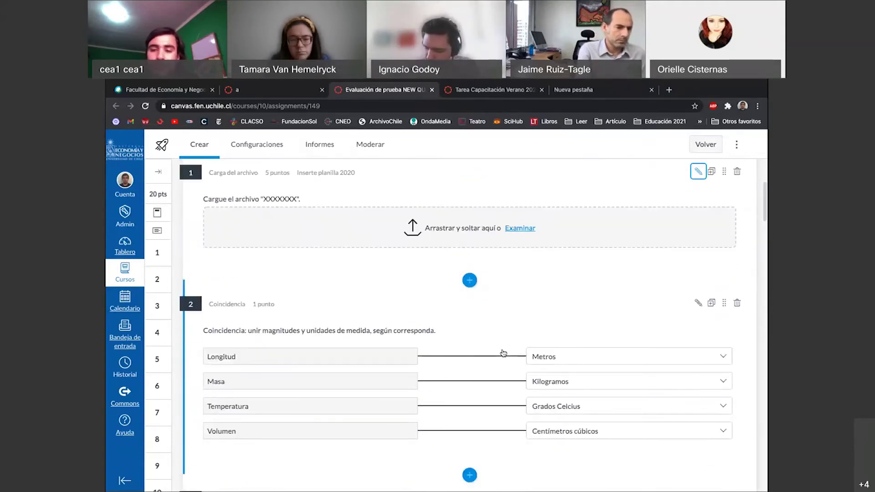
{"action": "scroll", "coordinate": [503, 354], "scroll_direction": "down", "scroll_amount": 1}
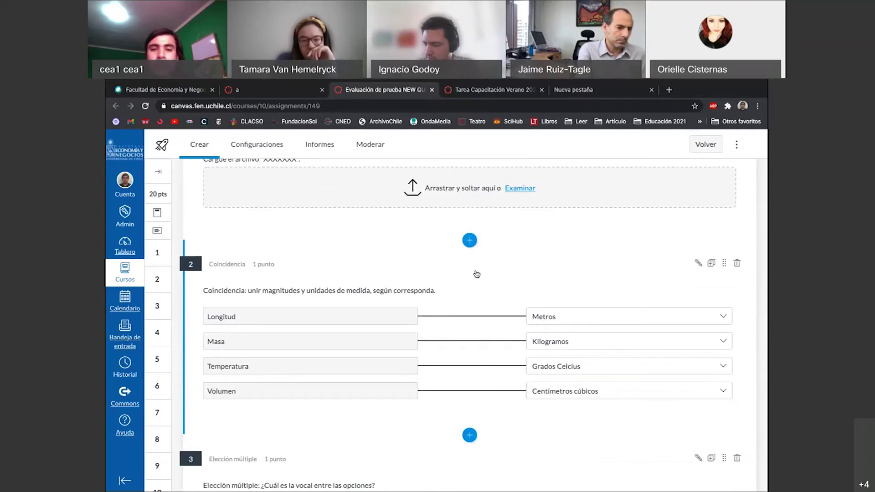
{"action": "scroll", "coordinate": [476, 274], "scroll_direction": "down", "scroll_amount": 2}
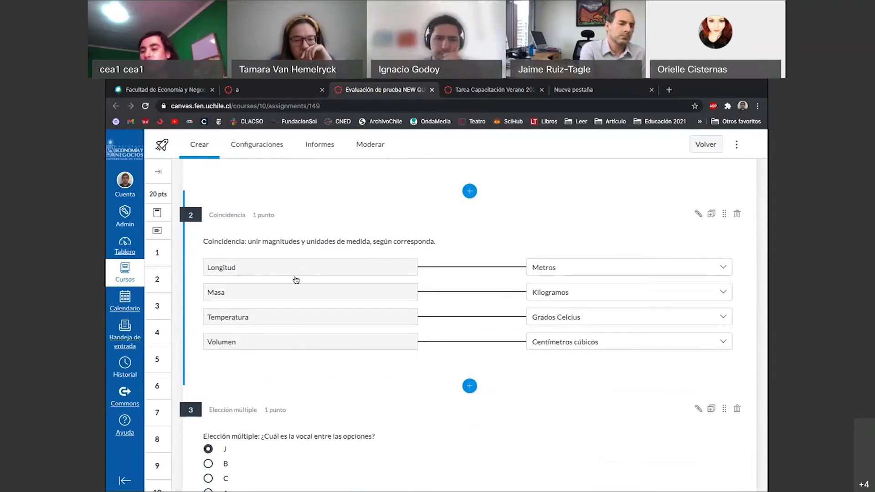
Step: Open the multiple choice question for editing, examine its per-answer points and the options for varying points and shuffling choices, and cancel
{"action": "scroll", "coordinate": [296, 279], "scroll_direction": "down", "scroll_amount": 4}
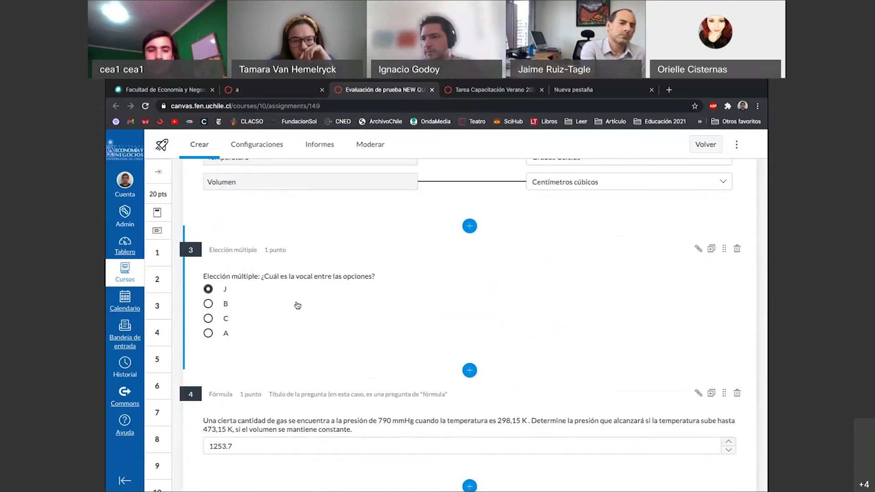
{"action": "left_click", "coordinate": [342, 305]}
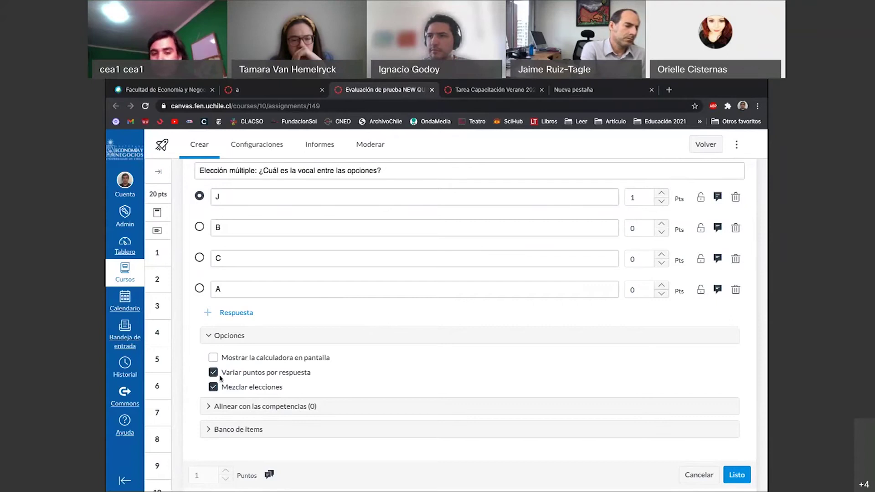
{"action": "scroll", "coordinate": [221, 374], "scroll_direction": "up", "scroll_amount": 5}
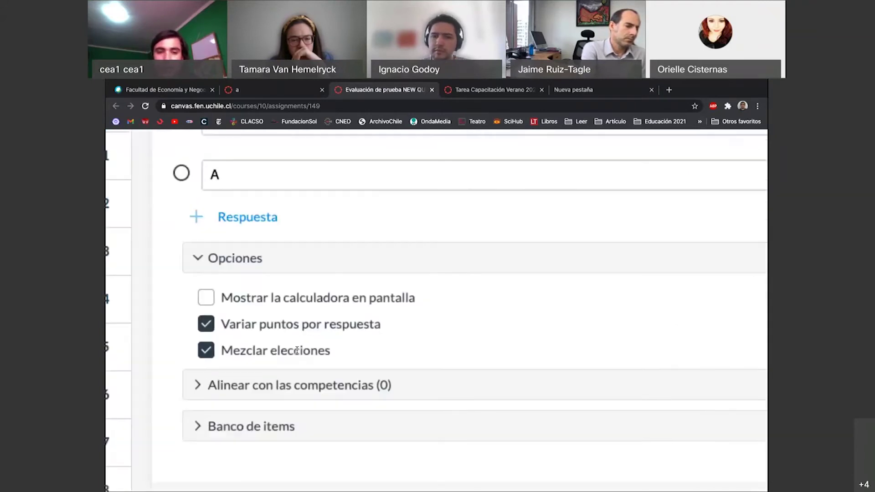
{"action": "scroll", "coordinate": [297, 350], "scroll_direction": "down", "scroll_amount": 5}
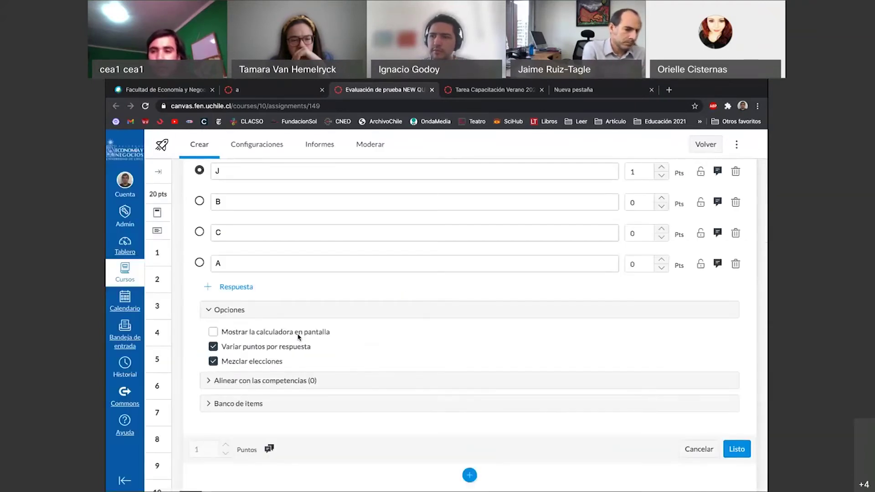
{"action": "scroll", "coordinate": [637, 226], "scroll_direction": "up", "scroll_amount": 1}
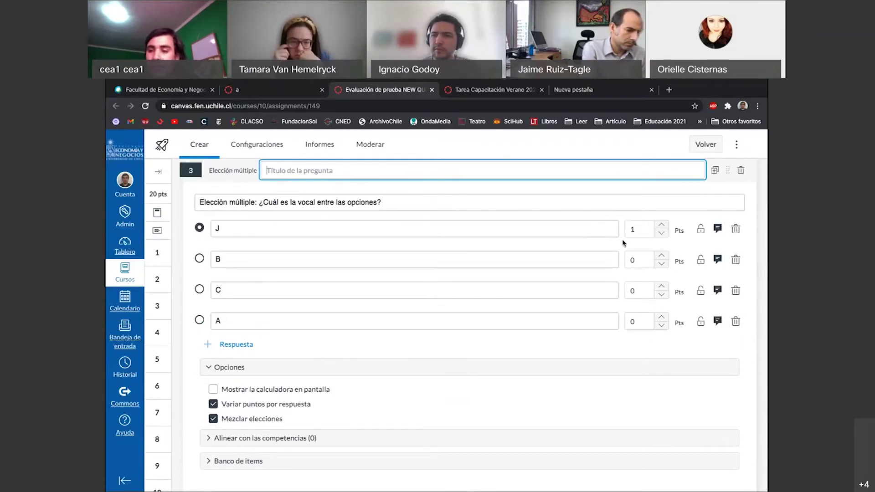
{"action": "scroll", "coordinate": [640, 350], "scroll_direction": "down", "scroll_amount": 3}
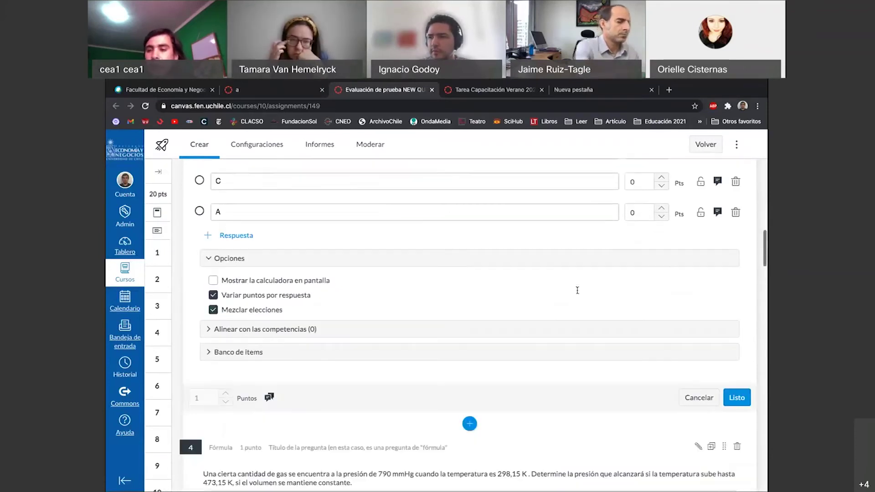
{"action": "left_click", "coordinate": [698, 354]}
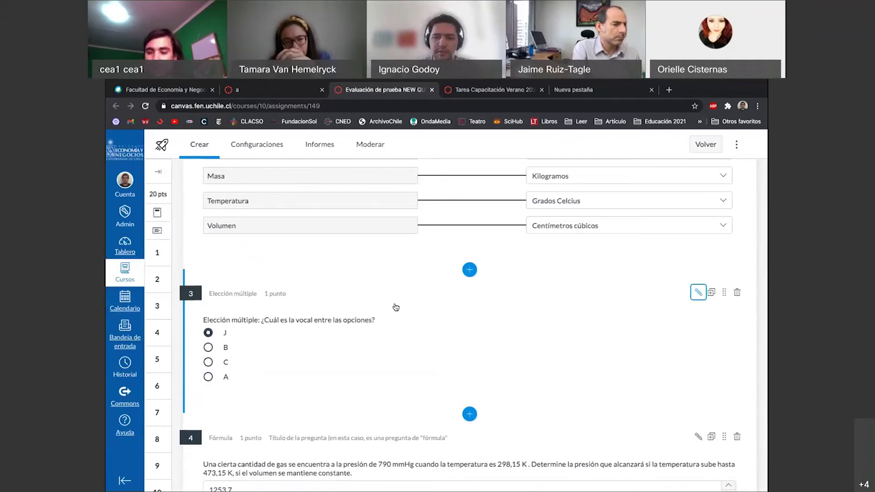
Step: Look over the formula questions, open the gas pressure one for editing, and cancel the edit without making a copy
{"action": "scroll", "coordinate": [395, 308], "scroll_direction": "down", "scroll_amount": 2}
{"action": "scroll", "coordinate": [395, 307], "scroll_direction": "down", "scroll_amount": 1}
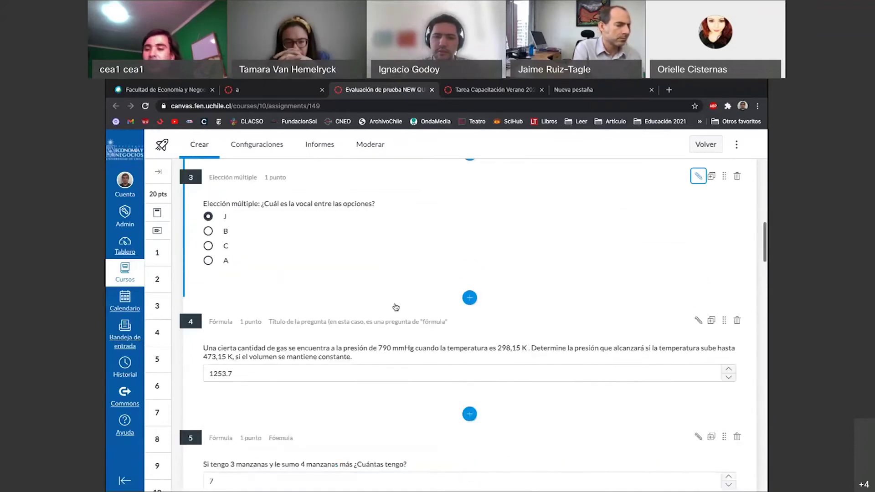
{"action": "scroll", "coordinate": [396, 307], "scroll_direction": "down", "scroll_amount": 1}
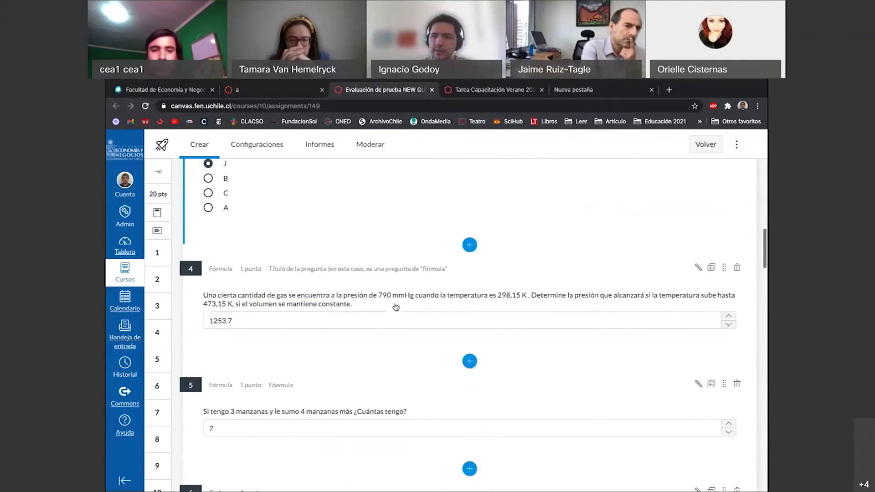
{"action": "scroll", "coordinate": [395, 307], "scroll_direction": "down", "scroll_amount": 1}
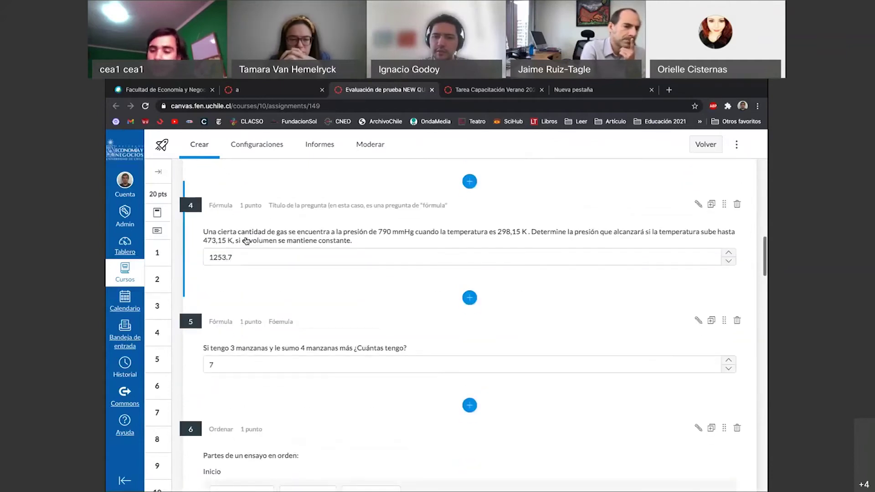
{"action": "left_click", "coordinate": [310, 244]}
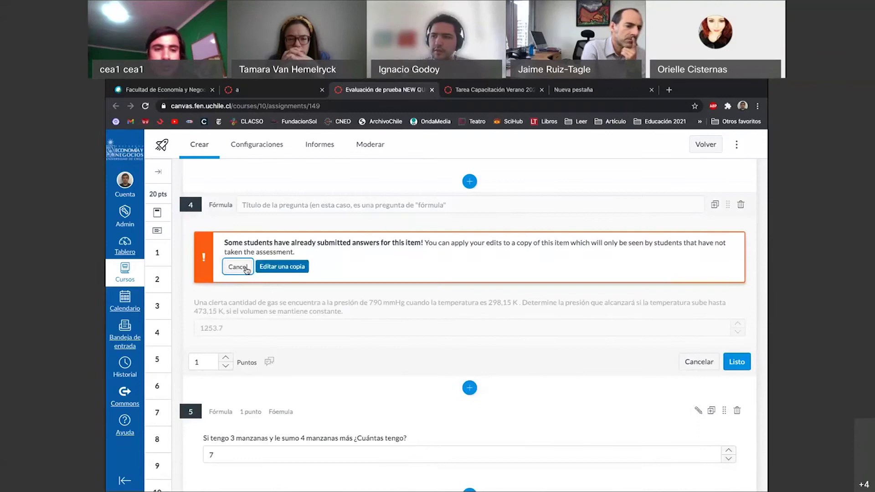
{"action": "left_click", "coordinate": [246, 269]}
Step: Open the apples formula question for editing, examine its variable ranges, formula definition and solution generation settings, and finish the edit unchanged
{"action": "scroll", "coordinate": [392, 299], "scroll_direction": "down", "scroll_amount": 1}
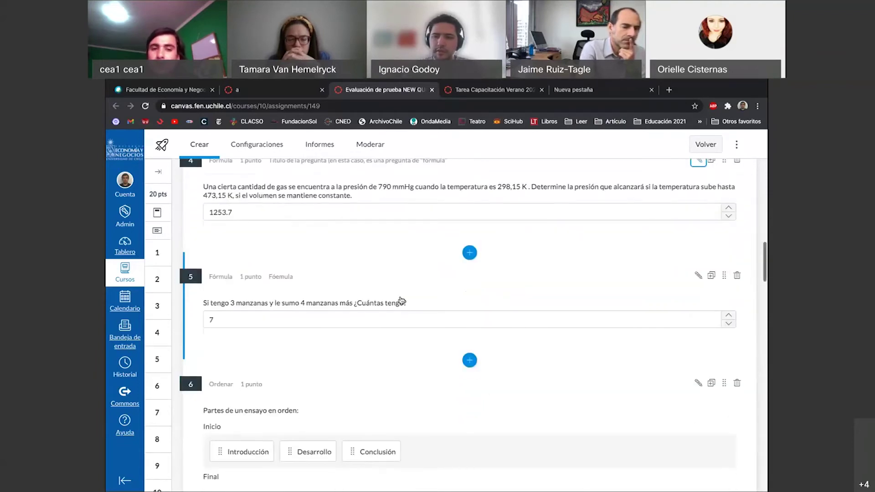
{"action": "left_click", "coordinate": [402, 300]}
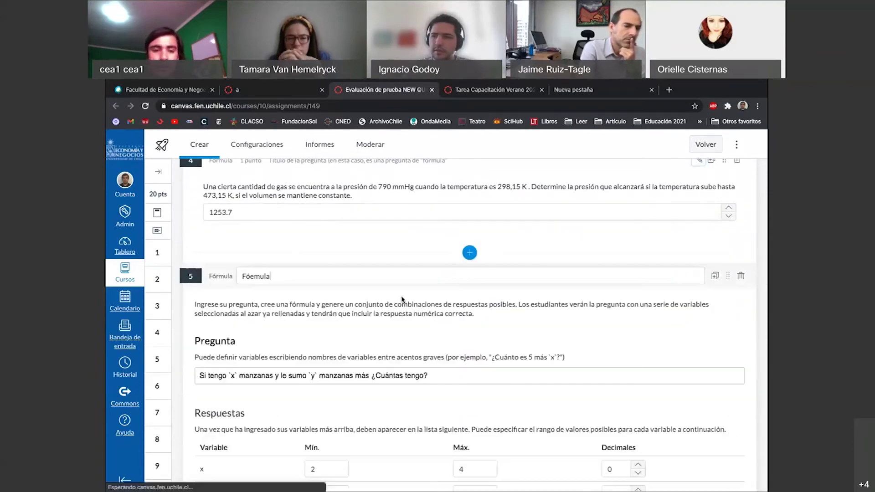
{"action": "scroll", "coordinate": [354, 341], "scroll_direction": "down", "scroll_amount": 3}
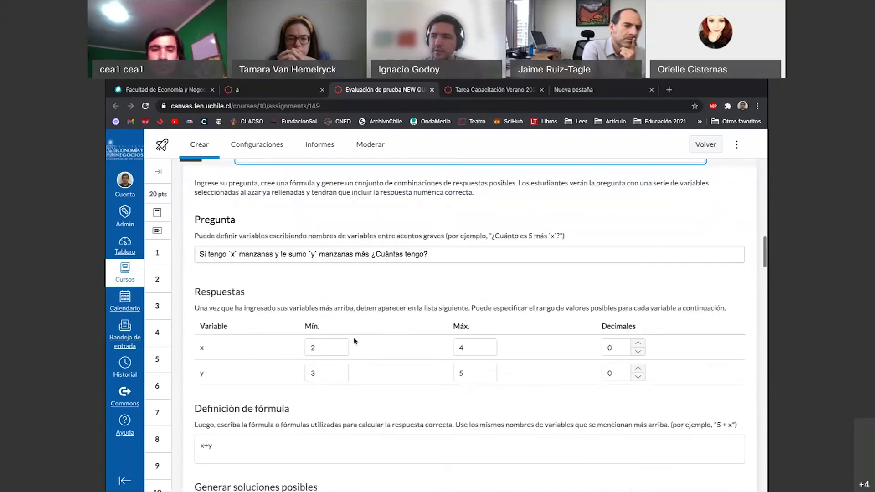
{"action": "scroll", "coordinate": [355, 341], "scroll_direction": "up", "scroll_amount": 1}
{"action": "scroll", "coordinate": [667, 330], "scroll_direction": "down", "scroll_amount": 3}
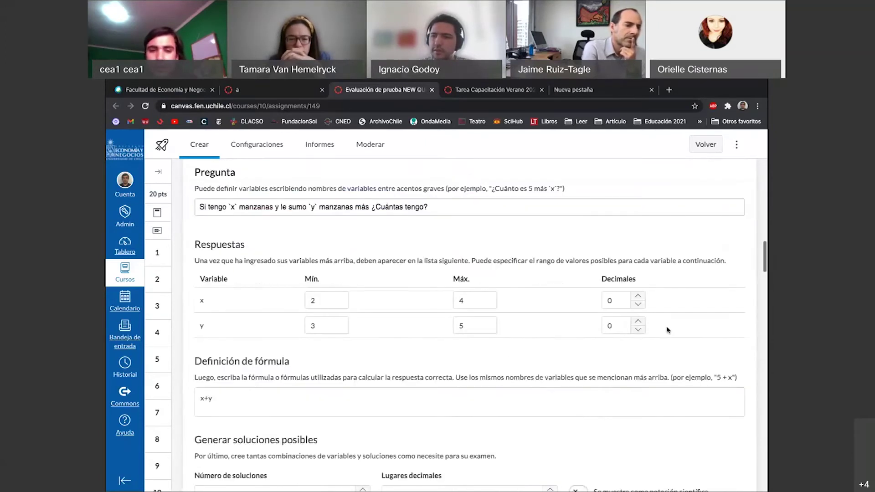
{"action": "scroll", "coordinate": [667, 330], "scroll_direction": "up", "scroll_amount": 1}
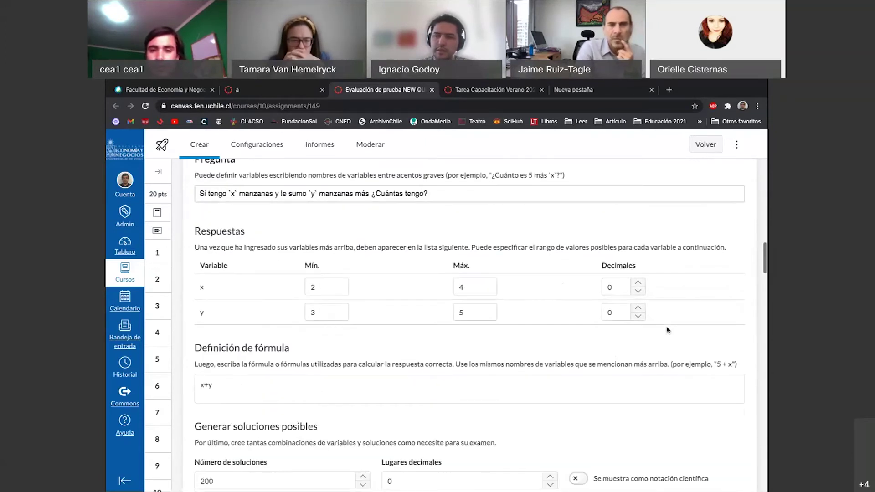
{"action": "scroll", "coordinate": [667, 330], "scroll_direction": "down", "scroll_amount": 2}
{"action": "scroll", "coordinate": [667, 330], "scroll_direction": "down", "scroll_amount": 6}
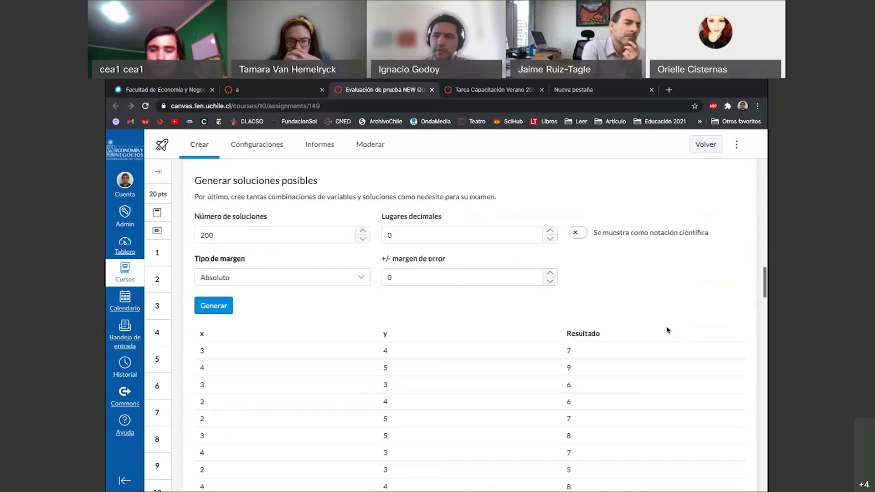
{"action": "scroll", "coordinate": [666, 328], "scroll_direction": "down", "scroll_amount": 2}
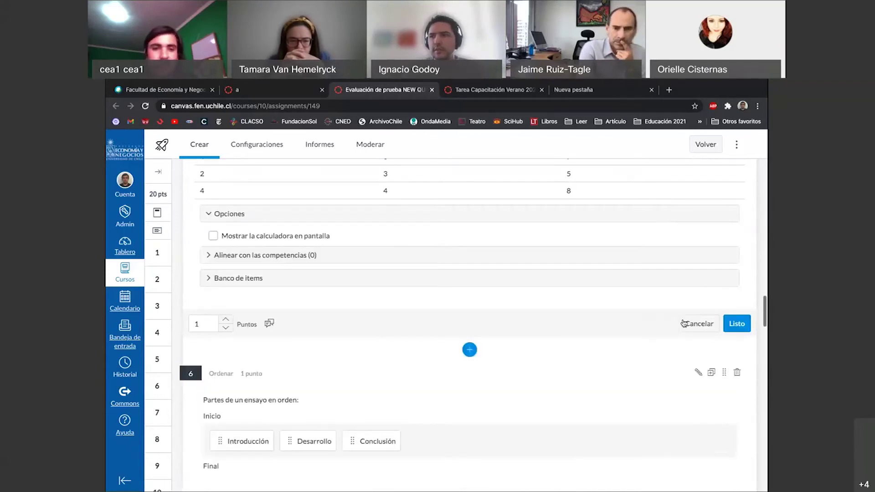
{"action": "left_click", "coordinate": [736, 322]}
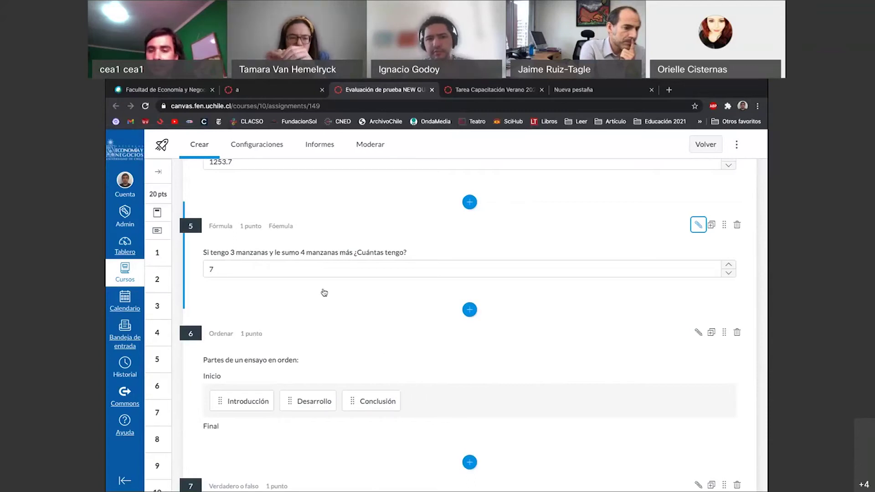
Step: Examine the ordering question about the parts of an essay and the true-or-false question below it
{"action": "scroll", "coordinate": [326, 292], "scroll_direction": "down", "scroll_amount": 1}
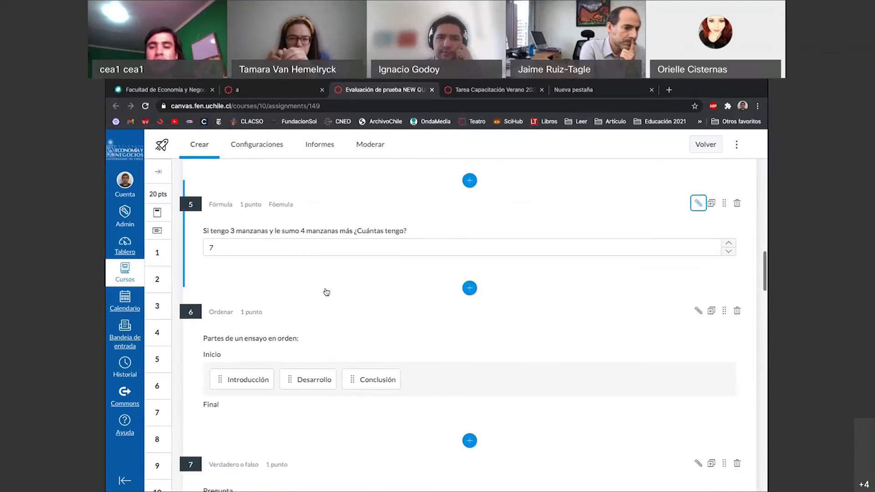
{"action": "scroll", "coordinate": [327, 292], "scroll_direction": "down", "scroll_amount": 2}
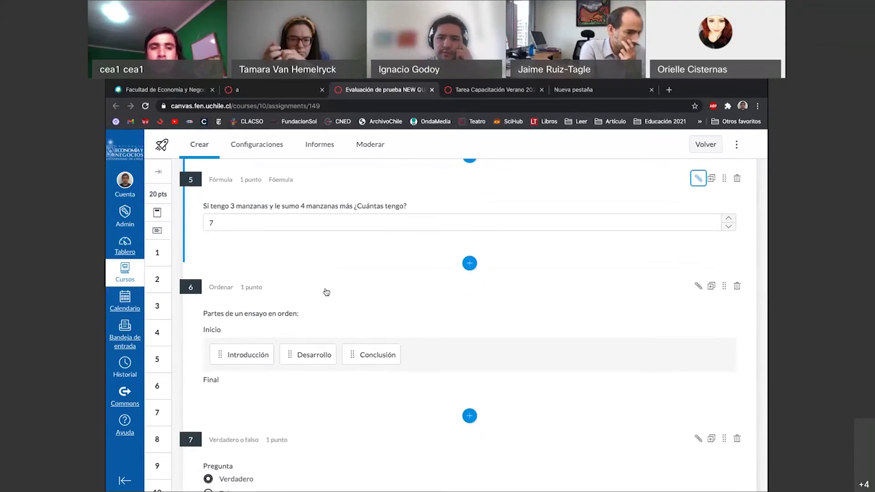
{"action": "scroll", "coordinate": [327, 292], "scroll_direction": "down", "scroll_amount": 4}
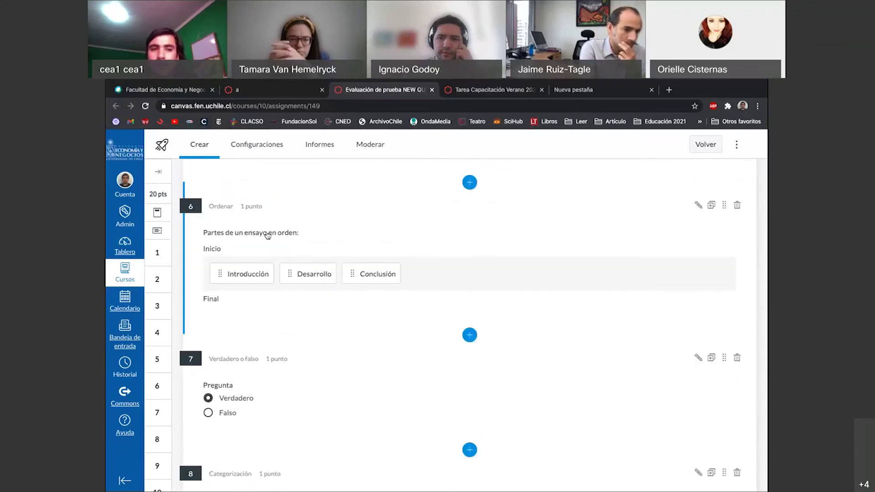
{"action": "scroll", "coordinate": [268, 236], "scroll_direction": "down", "scroll_amount": 1}
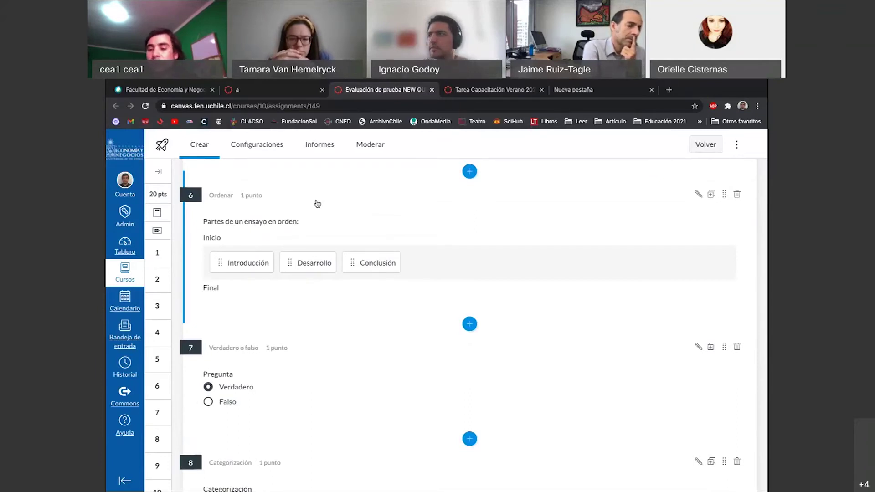
{"action": "scroll", "coordinate": [317, 203], "scroll_direction": "down", "scroll_amount": 3}
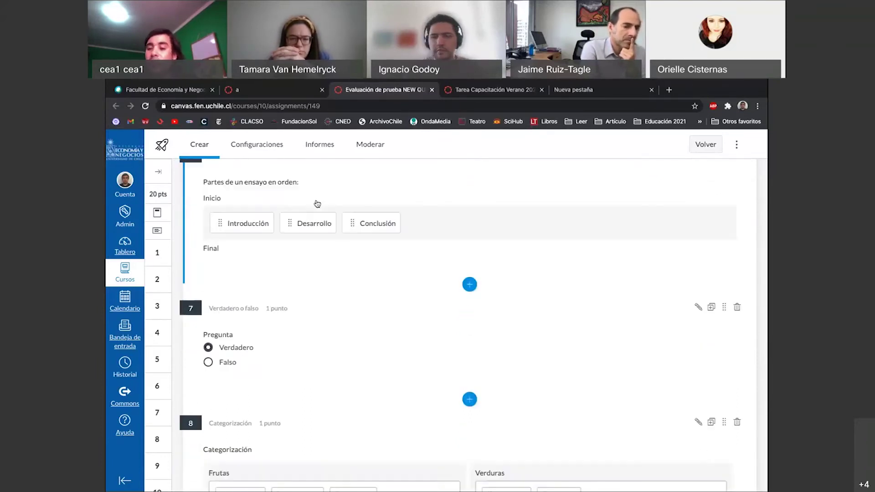
{"action": "scroll", "coordinate": [317, 204], "scroll_direction": "down", "scroll_amount": 2}
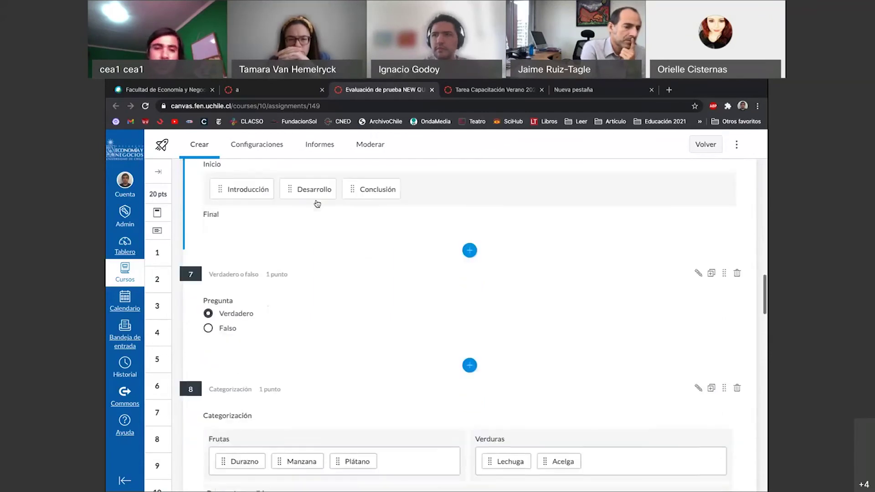
{"action": "scroll", "coordinate": [317, 203], "scroll_direction": "down", "scroll_amount": 1}
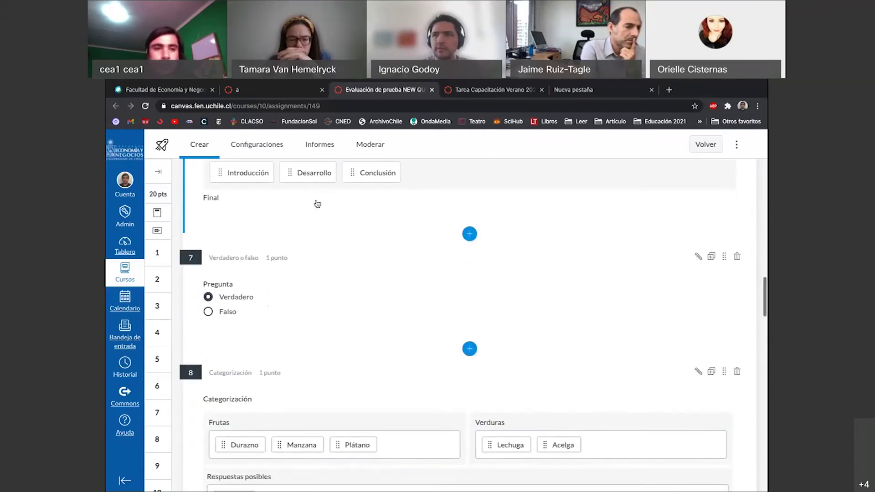
{"action": "scroll", "coordinate": [317, 204], "scroll_direction": "down", "scroll_amount": 4}
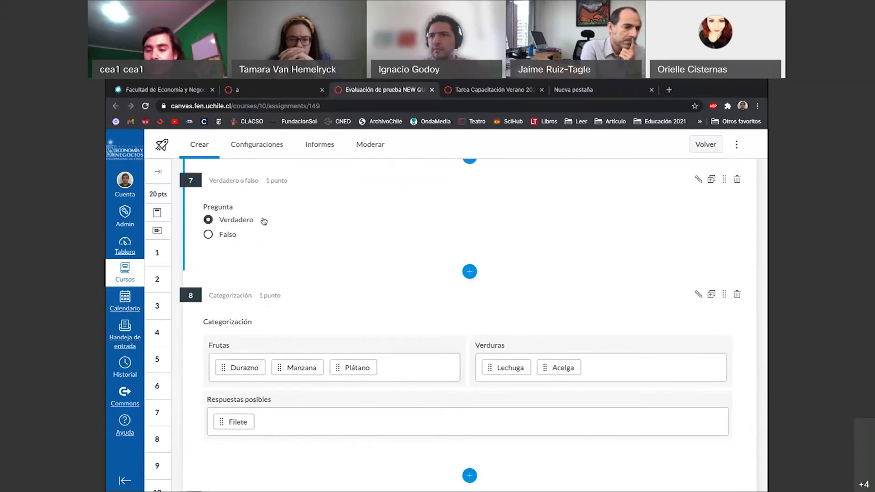
{"action": "scroll", "coordinate": [264, 221], "scroll_direction": "up", "scroll_amount": 1}
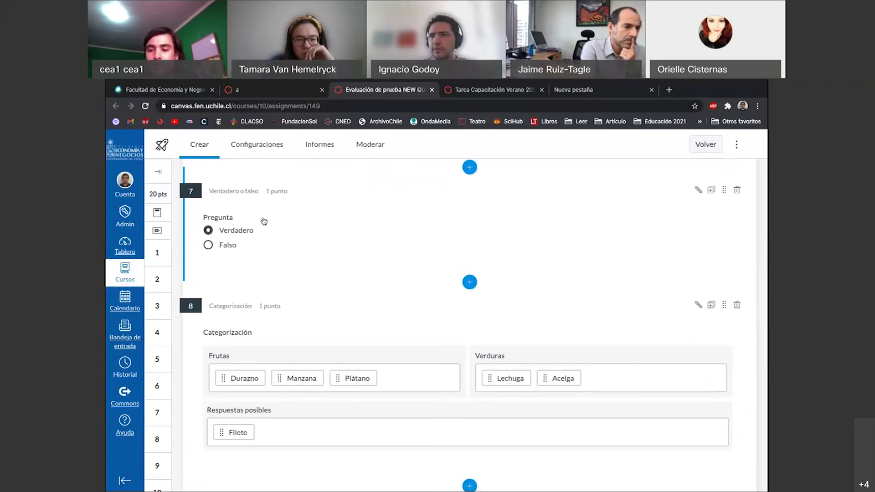
{"action": "scroll", "coordinate": [264, 221], "scroll_direction": "down", "scroll_amount": 1}
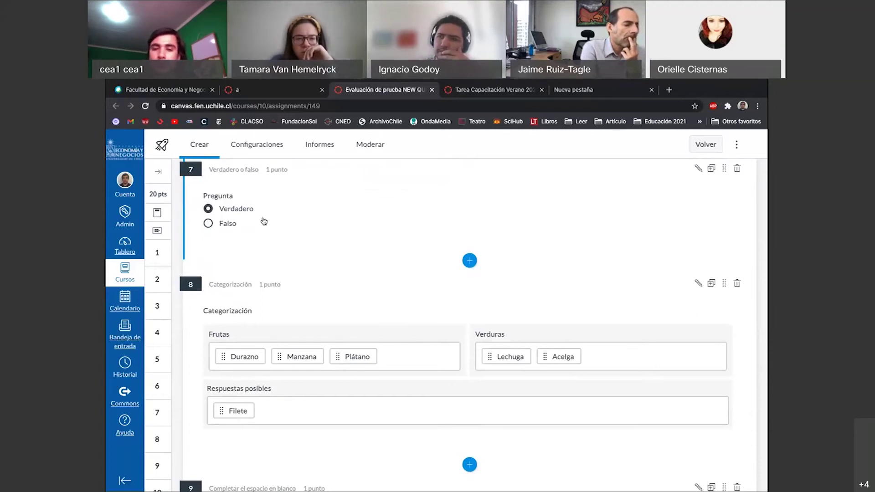
{"action": "scroll", "coordinate": [264, 221], "scroll_direction": "down", "scroll_amount": 1}
{"action": "scroll", "coordinate": [264, 221], "scroll_direction": "down", "scroll_amount": 3}
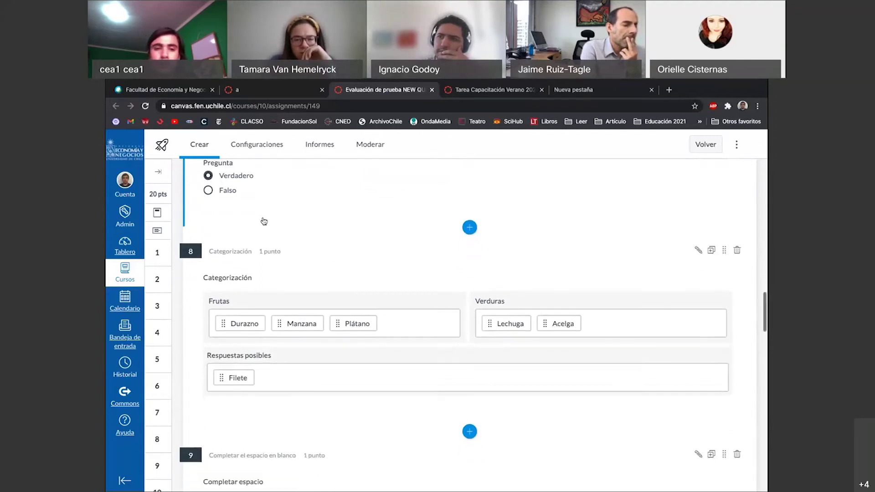
Step: Examine the categorization question on fruits and vegetables and the fill-in-the-blank question about how trees absorb nutrients
{"action": "scroll", "coordinate": [264, 221], "scroll_direction": "down", "scroll_amount": 1}
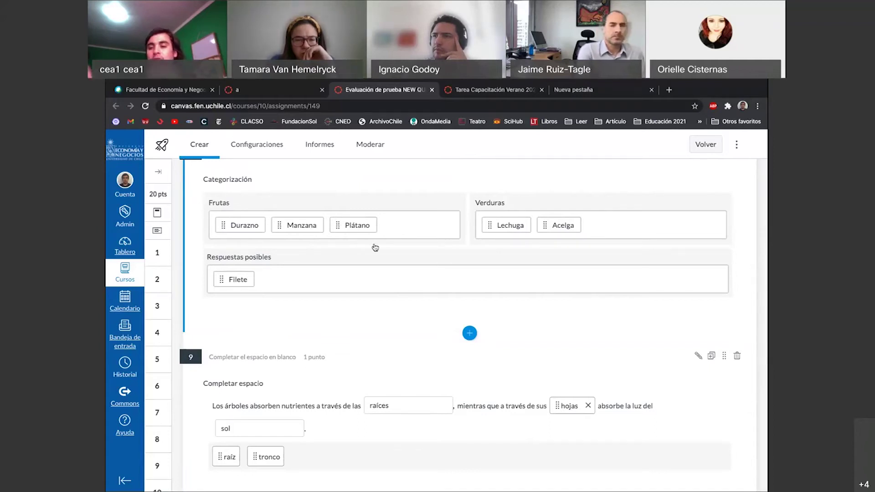
{"action": "scroll", "coordinate": [374, 247], "scroll_direction": "down", "scroll_amount": 1}
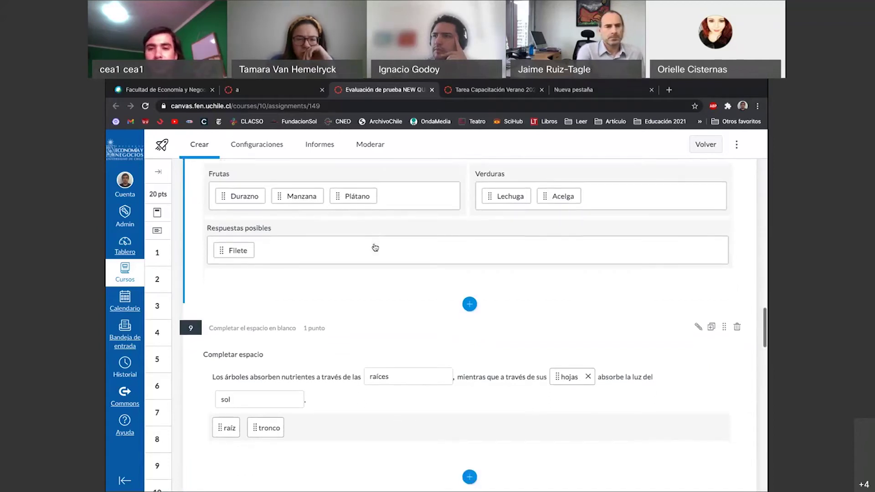
{"action": "scroll", "coordinate": [375, 247], "scroll_direction": "up", "scroll_amount": 1}
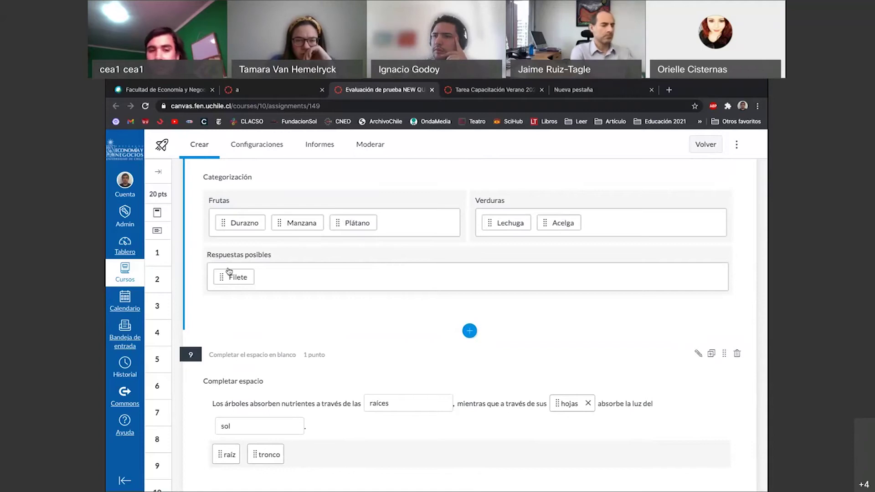
{"action": "scroll", "coordinate": [229, 272], "scroll_direction": "down", "scroll_amount": 1}
{"action": "scroll", "coordinate": [229, 271], "scroll_direction": "down", "scroll_amount": 3}
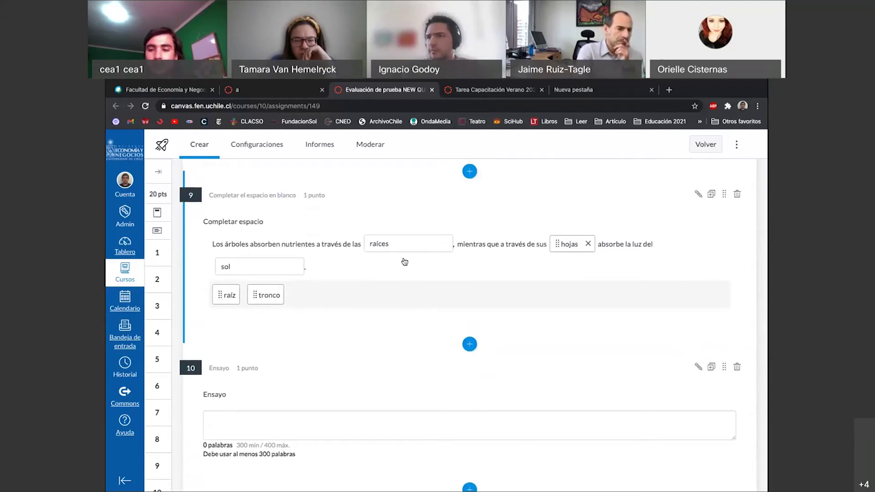
{"action": "scroll", "coordinate": [404, 261], "scroll_direction": "down", "scroll_amount": 1}
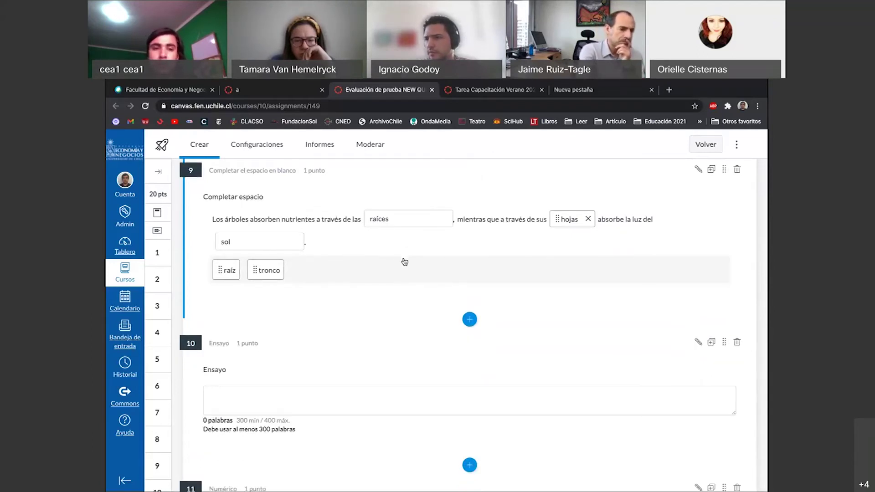
Step: Open the essay question for editing, examine its spell-check, word count and word limit options, and finish the edit unchanged
{"action": "scroll", "coordinate": [404, 261], "scroll_direction": "down", "scroll_amount": 3}
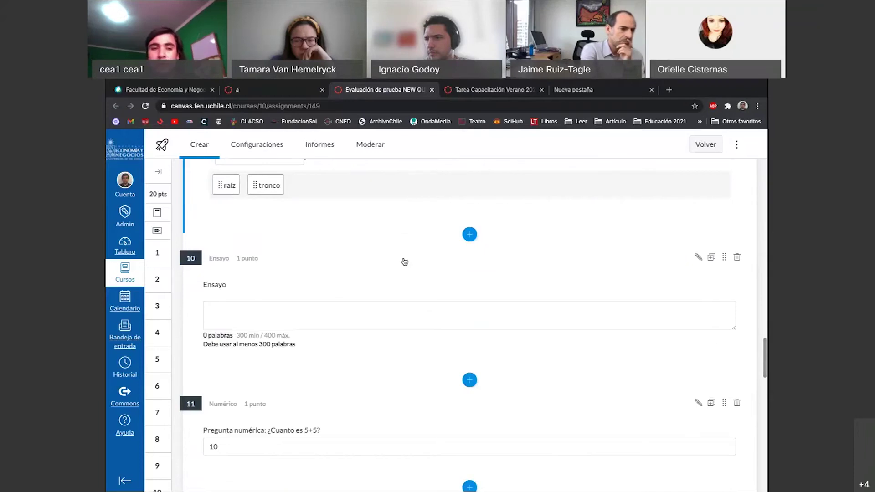
{"action": "scroll", "coordinate": [405, 261], "scroll_direction": "down", "scroll_amount": 1}
{"action": "scroll", "coordinate": [404, 262], "scroll_direction": "down", "scroll_amount": 1}
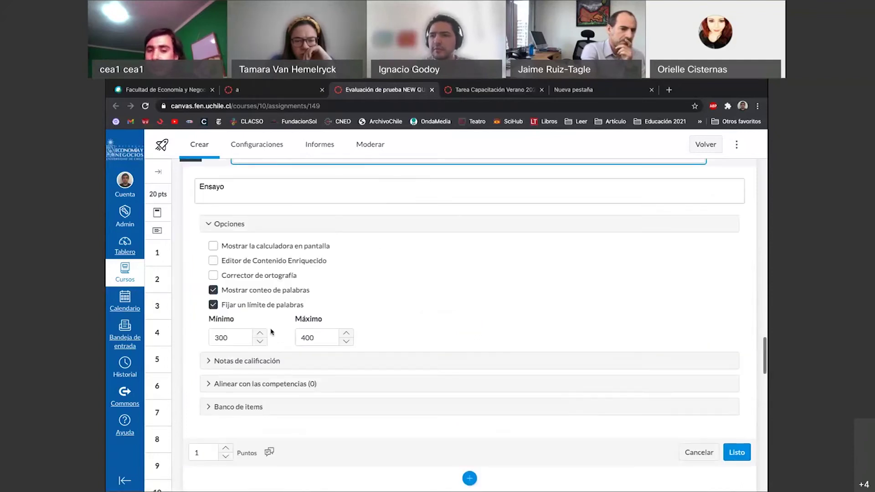
{"action": "scroll", "coordinate": [323, 329], "scroll_direction": "down", "scroll_amount": 2}
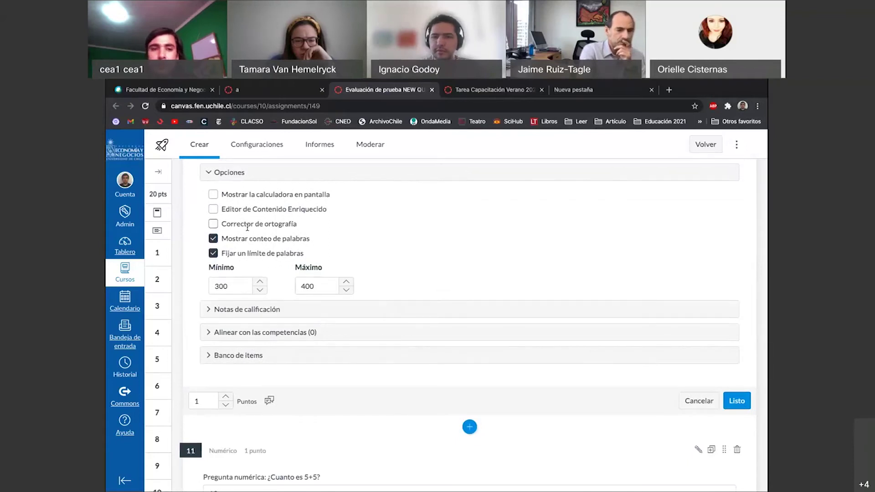
{"action": "scroll", "coordinate": [247, 227], "scroll_direction": "down", "scroll_amount": 1}
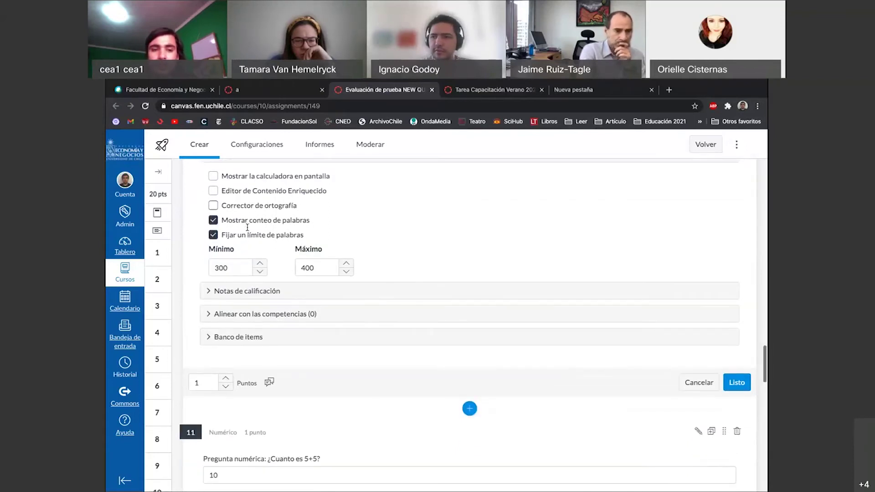
{"action": "scroll", "coordinate": [247, 227], "scroll_direction": "up", "scroll_amount": 1}
{"action": "scroll", "coordinate": [247, 227], "scroll_direction": "down", "scroll_amount": 3}
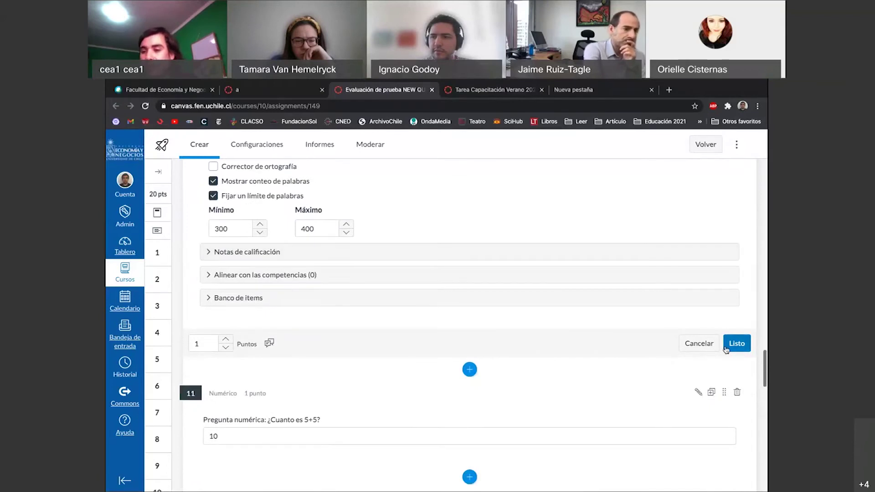
{"action": "left_click", "coordinate": [727, 348]}
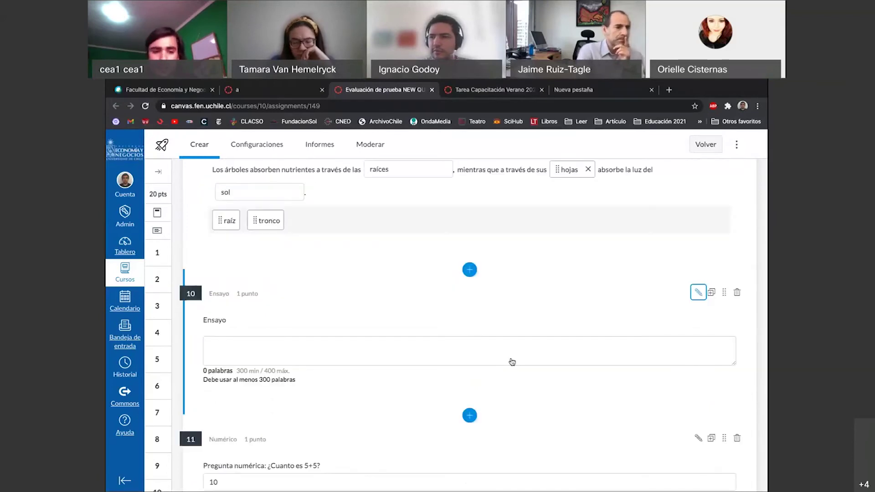
Step: Look over the numeric question, reopen the essay question, and examine the MathQuill formula tool in its rich text editor
{"action": "scroll", "coordinate": [512, 362], "scroll_direction": "up", "scroll_amount": 1}
{"action": "scroll", "coordinate": [512, 362], "scroll_direction": "down", "scroll_amount": 5}
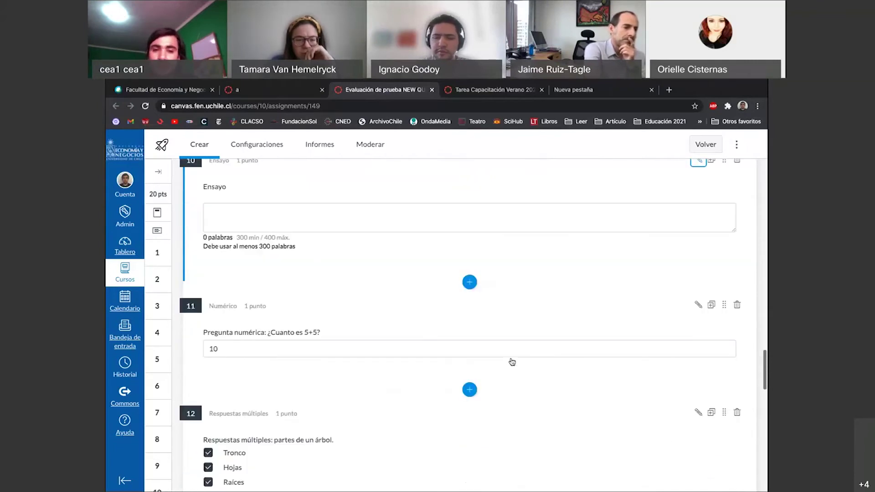
{"action": "scroll", "coordinate": [512, 361], "scroll_direction": "up", "scroll_amount": 3}
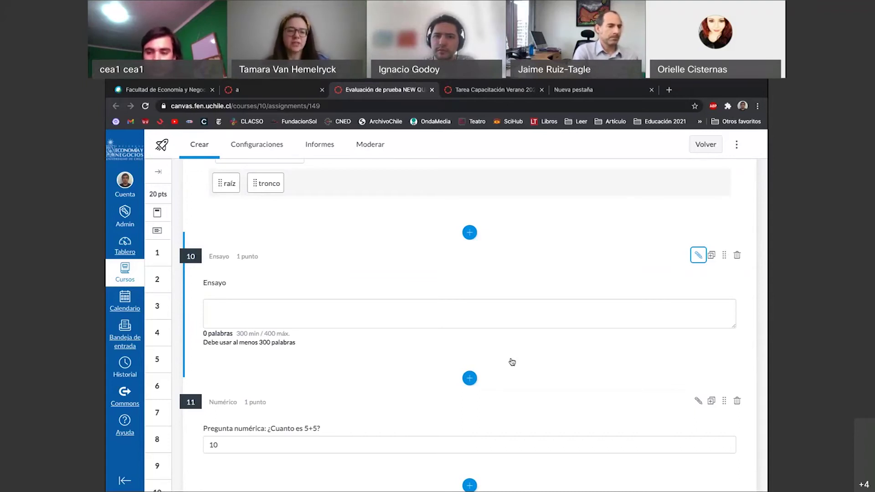
{"action": "left_click", "coordinate": [468, 284]}
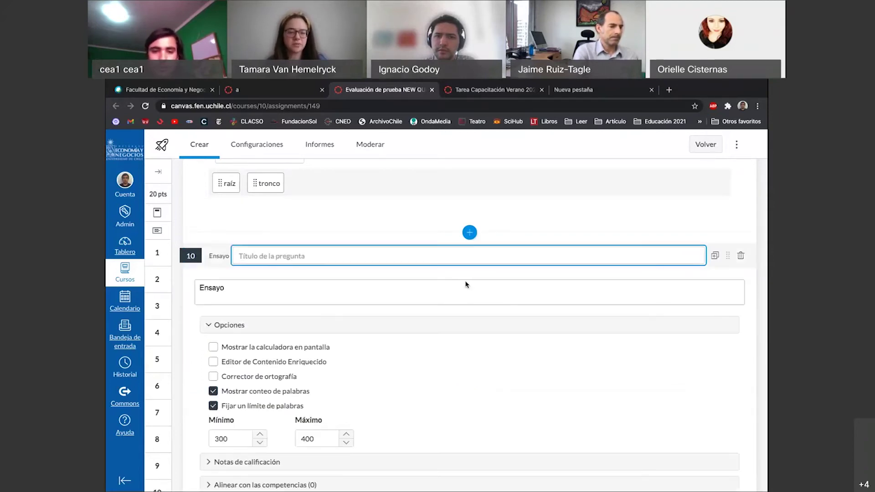
{"action": "left_click", "coordinate": [466, 285]}
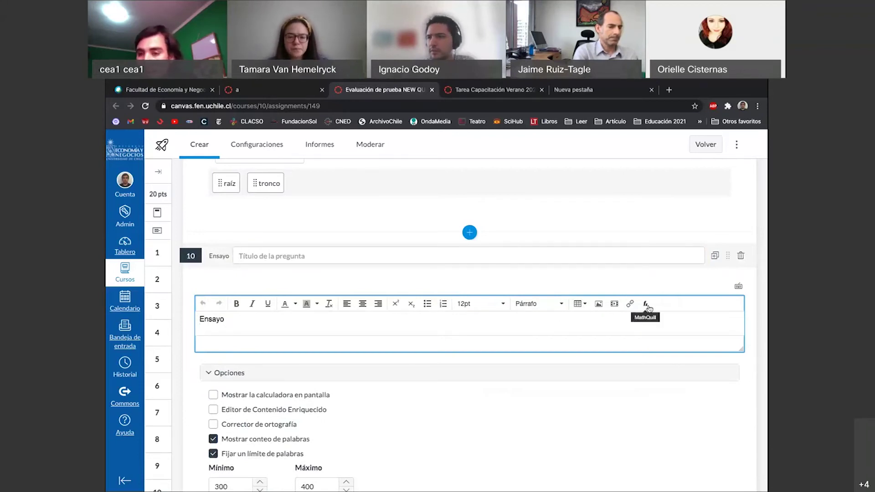
{"action": "scroll", "coordinate": [649, 308], "scroll_direction": "up", "scroll_amount": 5}
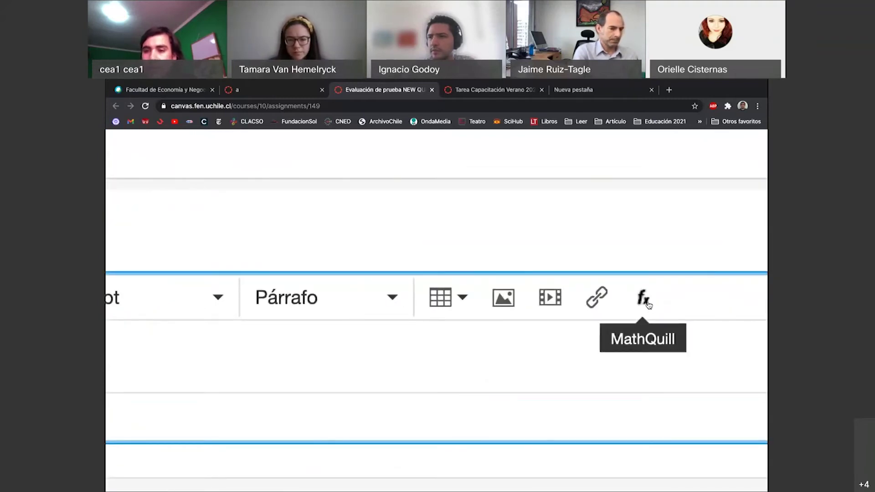
Step: Open the MathQuill formula toolbar in the essay question, examine its basic and Greek symbols, and close it without inserting a formula
{"action": "left_click", "coordinate": [650, 305]}
{"action": "scroll", "coordinate": [534, 322], "scroll_direction": "down", "scroll_amount": 5}
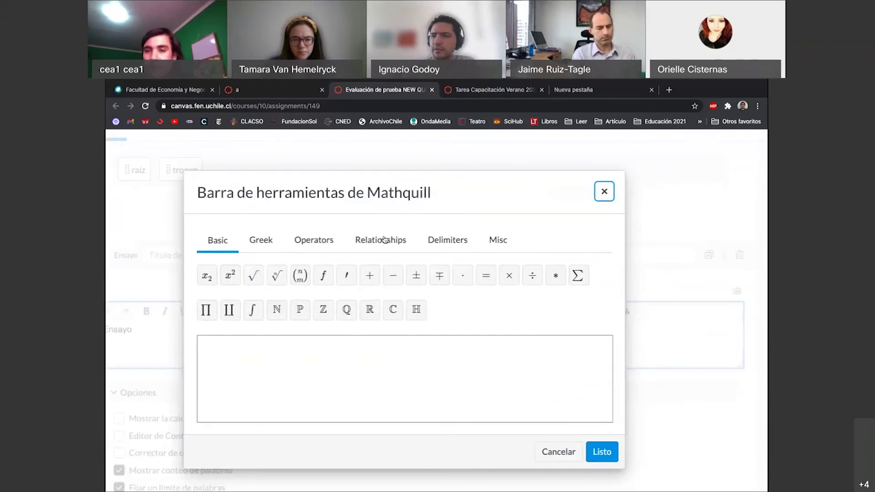
{"action": "left_click", "coordinate": [261, 240]}
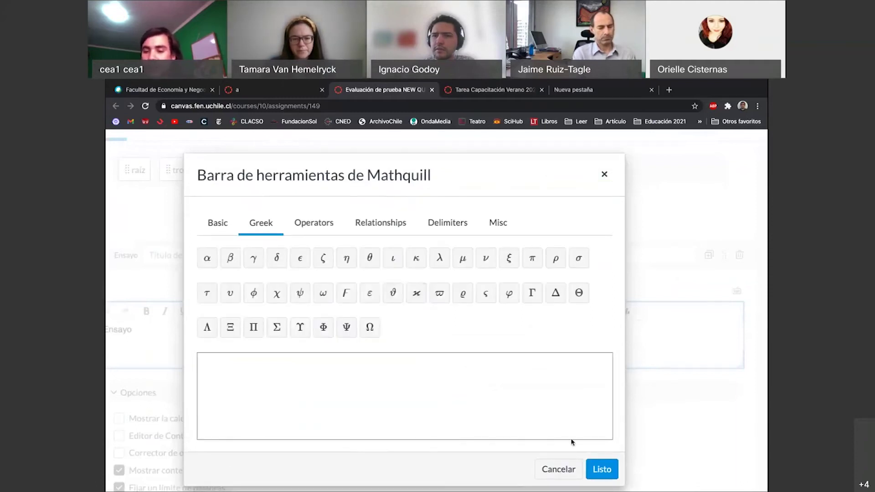
{"action": "left_click", "coordinate": [564, 470]}
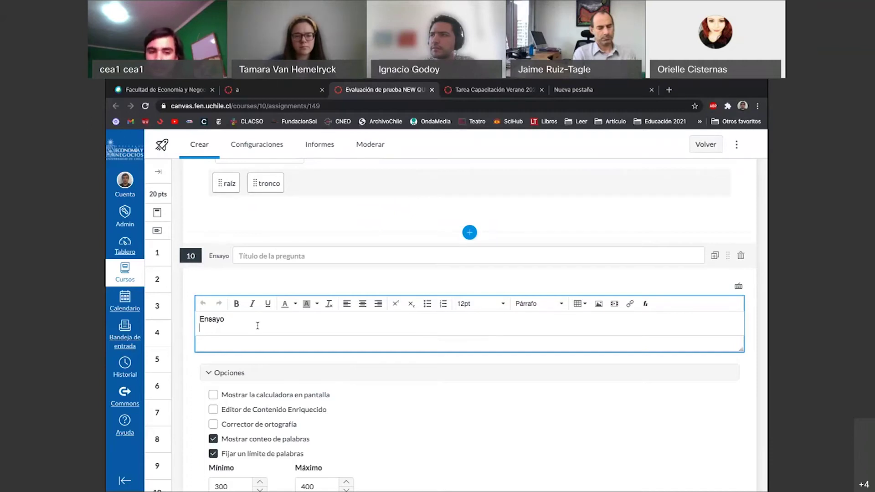
Step: Clear the essay question's prompt text and discard the edit
{"action": "double_click", "coordinate": [233, 321]}
{"action": "key", "text": "BackSpace"}
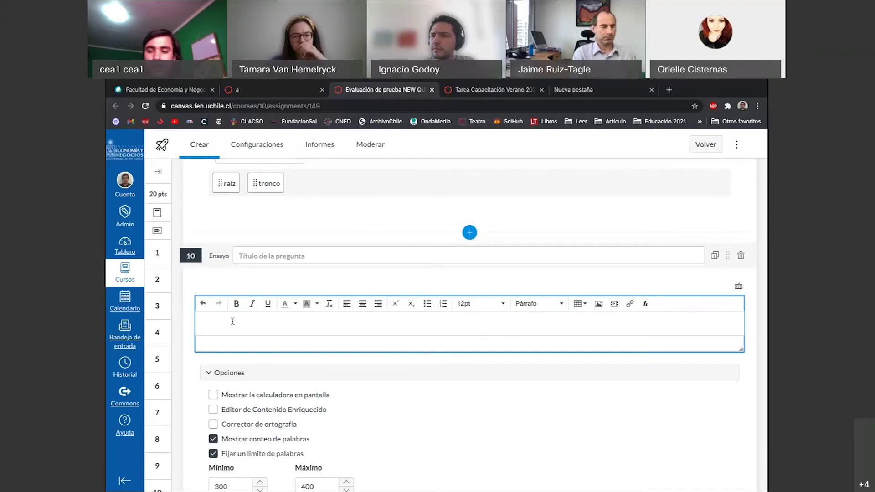
{"action": "scroll", "coordinate": [445, 395], "scroll_direction": "down", "scroll_amount": 2}
{"action": "scroll", "coordinate": [638, 328], "scroll_direction": "down", "scroll_amount": 3}
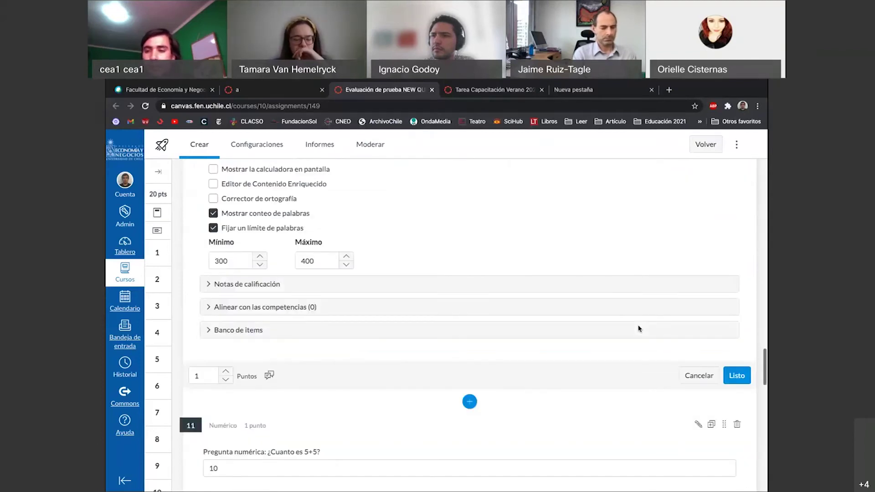
{"action": "left_click", "coordinate": [692, 376]}
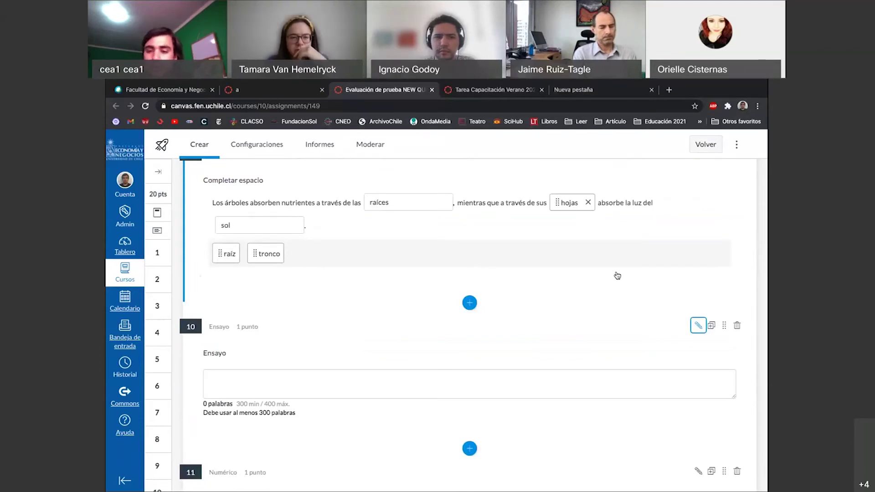
Step: Reopen the essay question, locate the MathQuill tool in its rich text editor, and cancel the edit
{"action": "scroll", "coordinate": [617, 276], "scroll_direction": "up", "scroll_amount": 1}
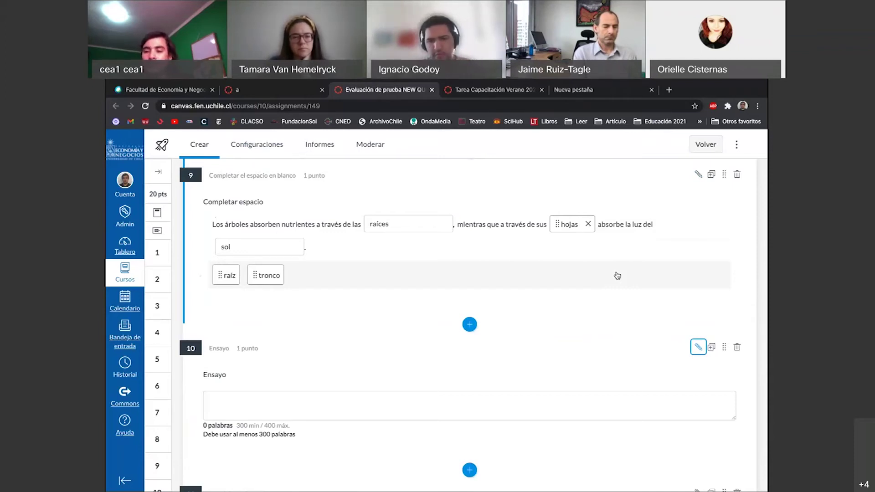
{"action": "scroll", "coordinate": [617, 275], "scroll_direction": "down", "scroll_amount": 2}
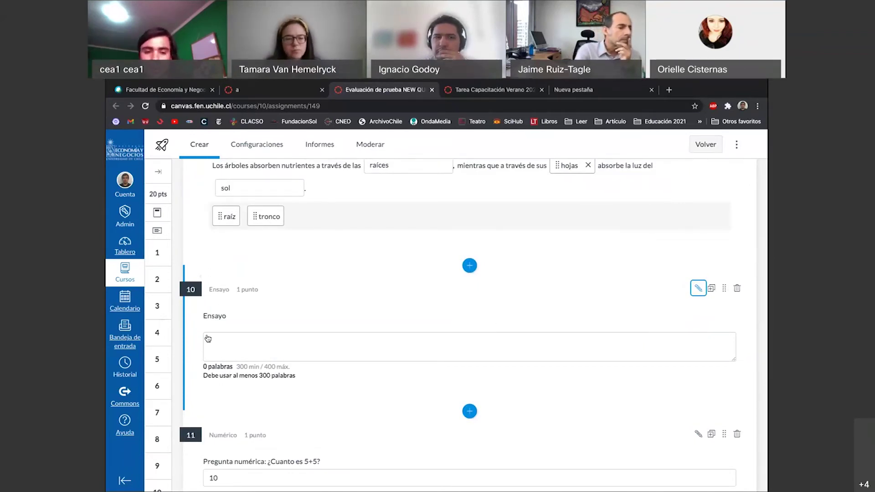
{"action": "scroll", "coordinate": [413, 341], "scroll_direction": "down", "scroll_amount": 1}
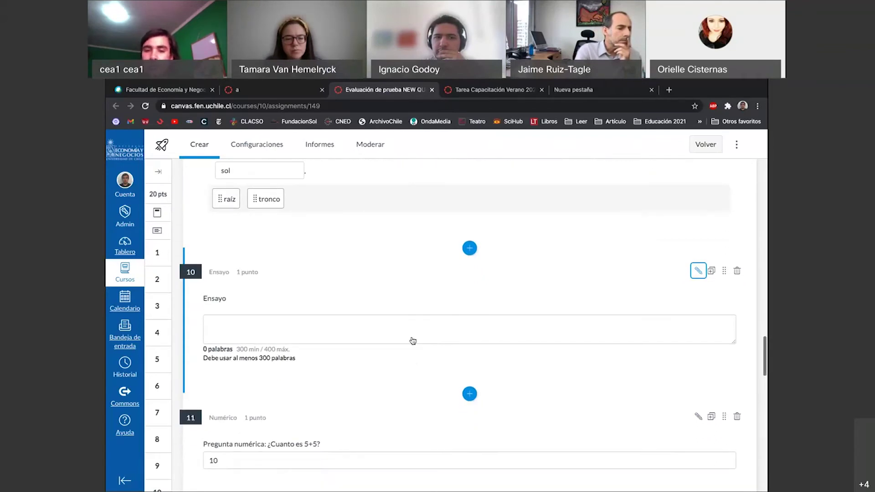
{"action": "left_click", "coordinate": [412, 339]}
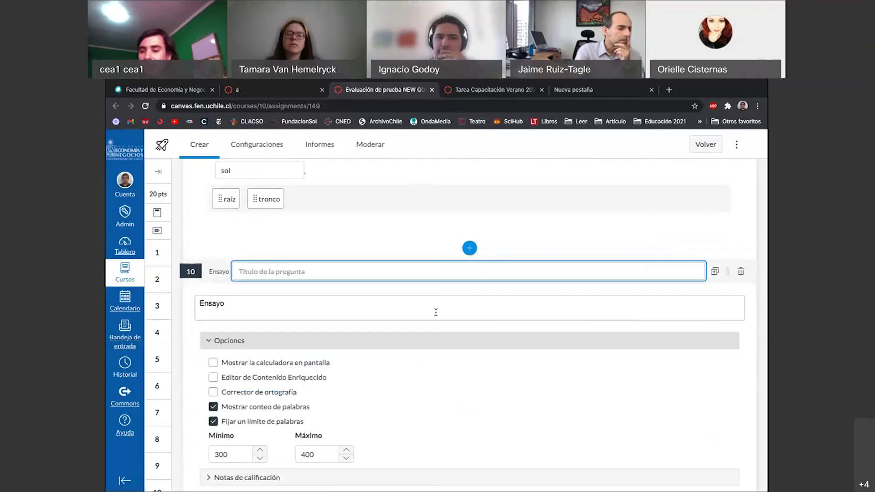
{"action": "left_click", "coordinate": [439, 311]}
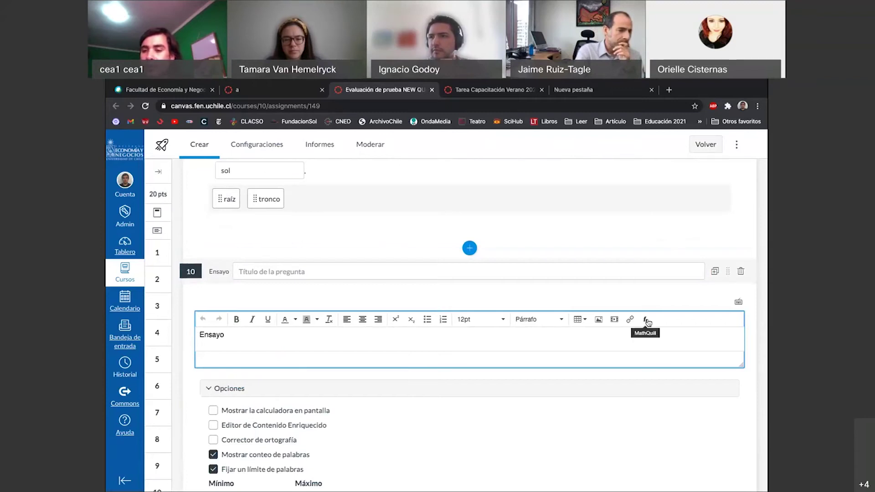
{"action": "scroll", "coordinate": [647, 322], "scroll_direction": "down", "scroll_amount": 1}
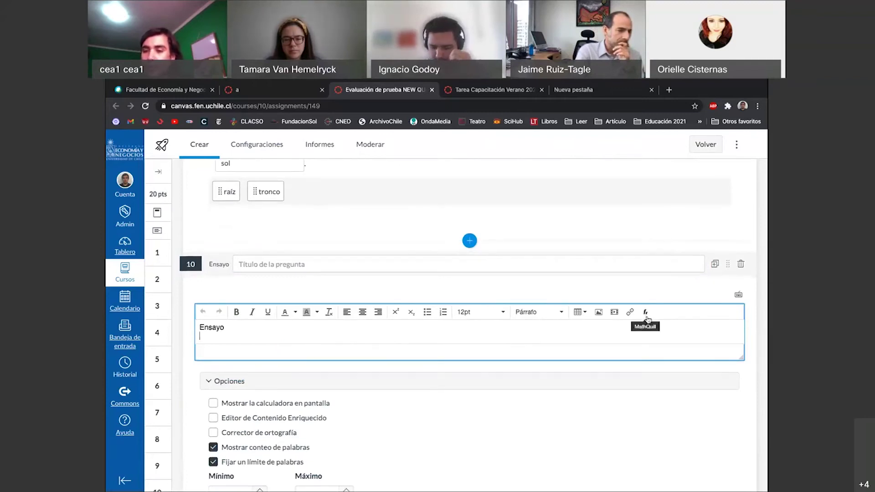
{"action": "scroll", "coordinate": [647, 319], "scroll_direction": "down", "scroll_amount": 3}
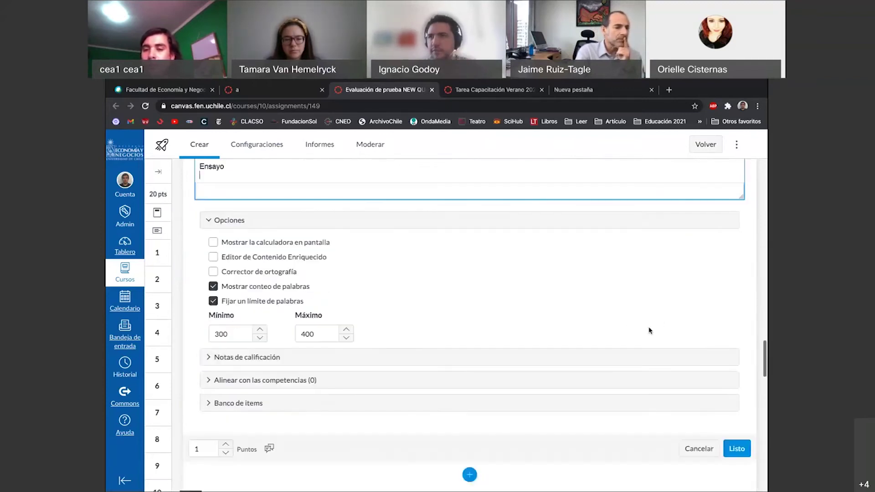
{"action": "scroll", "coordinate": [650, 330], "scroll_direction": "down", "scroll_amount": 2}
{"action": "left_click", "coordinate": [697, 343]}
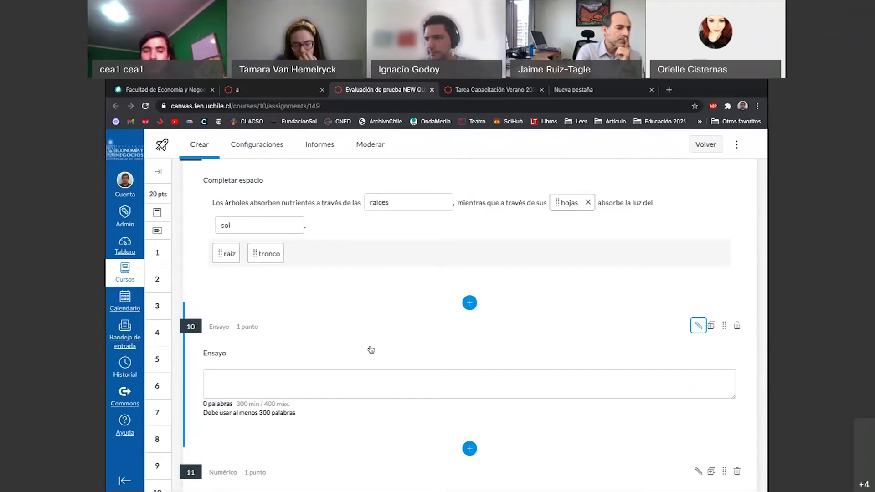
Step: Examine the numeric question "¿Cuanto es 5+5?" and compare it with the neighbouring essay and multiple-answers questions
{"action": "scroll", "coordinate": [371, 350], "scroll_direction": "down", "scroll_amount": 1}
{"action": "scroll", "coordinate": [371, 349], "scroll_direction": "down", "scroll_amount": 3}
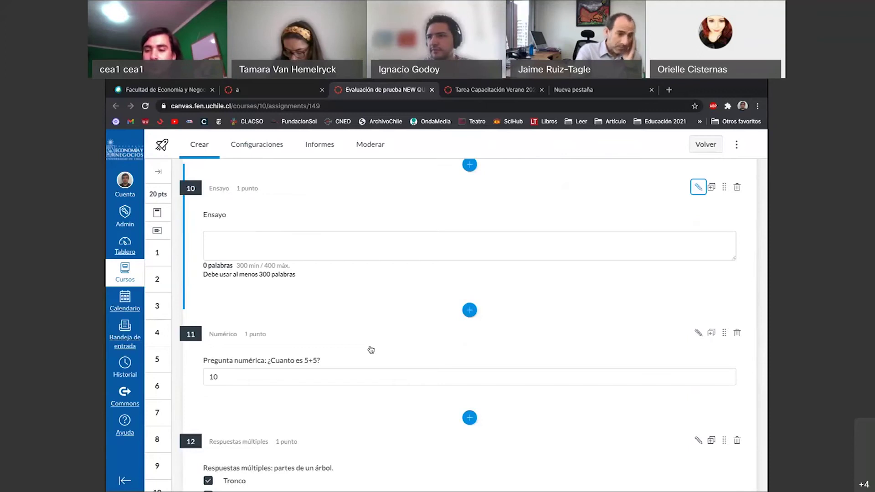
{"action": "scroll", "coordinate": [371, 350], "scroll_direction": "down", "scroll_amount": 3}
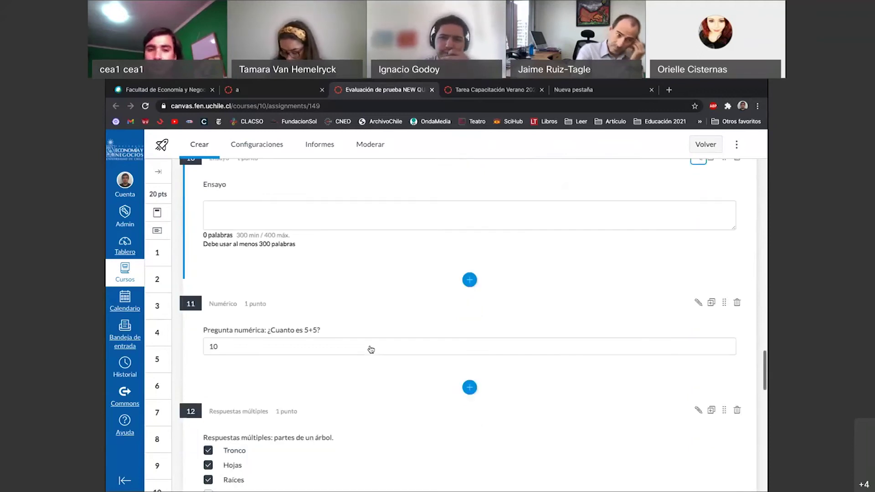
{"action": "scroll", "coordinate": [371, 349], "scroll_direction": "down", "scroll_amount": 1}
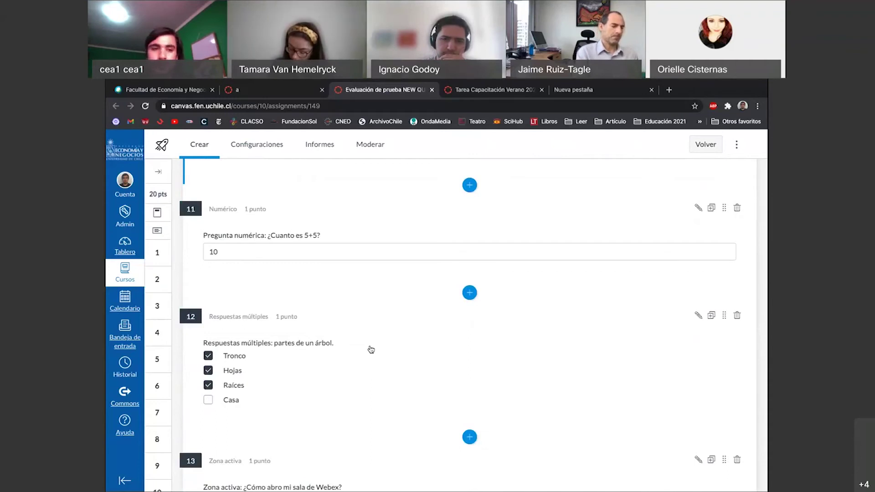
{"action": "scroll", "coordinate": [371, 350], "scroll_direction": "down", "scroll_amount": 1}
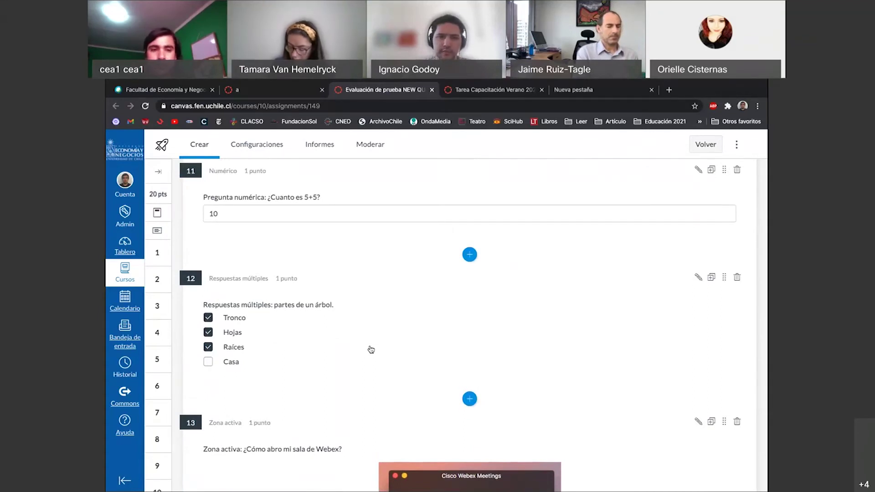
{"action": "scroll", "coordinate": [371, 350], "scroll_direction": "up", "scroll_amount": 1}
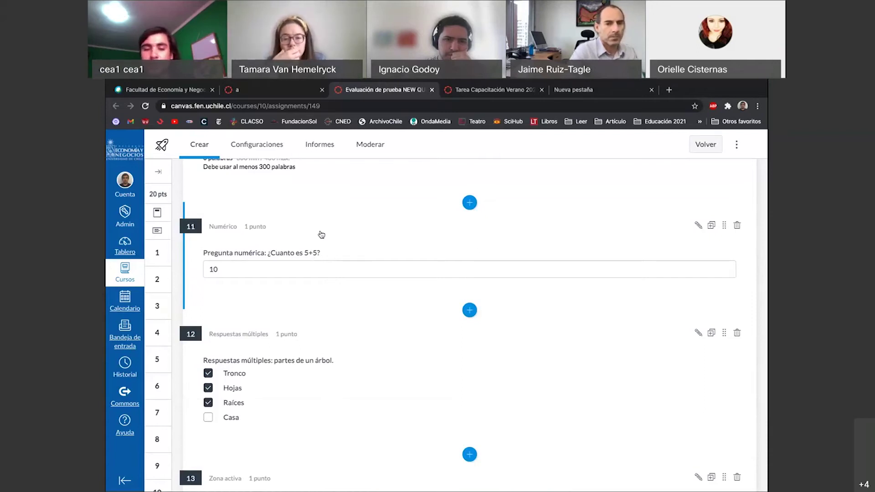
{"action": "scroll", "coordinate": [322, 235], "scroll_direction": "up", "scroll_amount": 1}
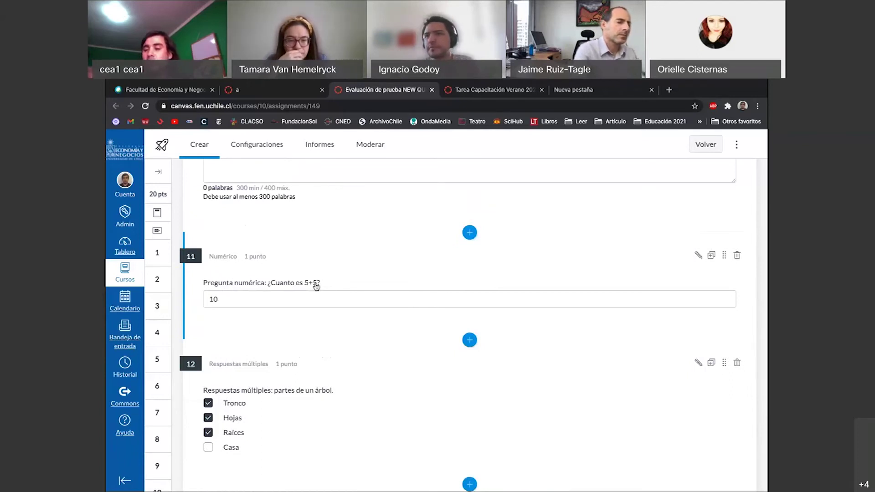
{"action": "scroll", "coordinate": [335, 343], "scroll_direction": "up", "scroll_amount": 3}
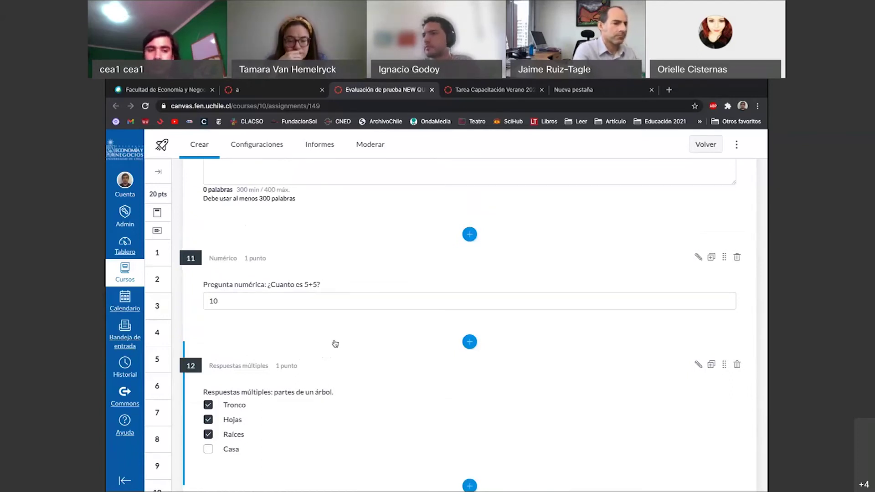
{"action": "scroll", "coordinate": [335, 343], "scroll_direction": "up", "scroll_amount": 1}
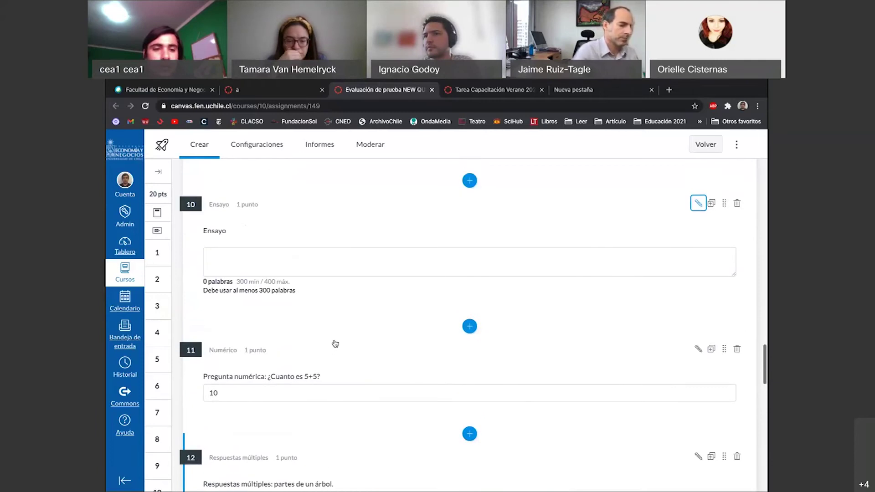
{"action": "scroll", "coordinate": [335, 343], "scroll_direction": "down", "scroll_amount": 1}
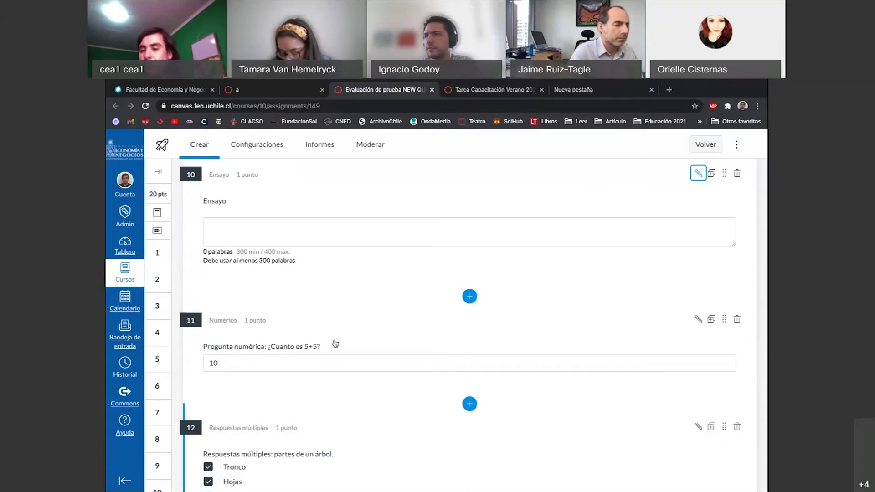
Step: Examine the multiple-answers question about the parts of a tree
{"action": "scroll", "coordinate": [335, 343], "scroll_direction": "down", "scroll_amount": 1}
{"action": "scroll", "coordinate": [335, 343], "scroll_direction": "down", "scroll_amount": 2}
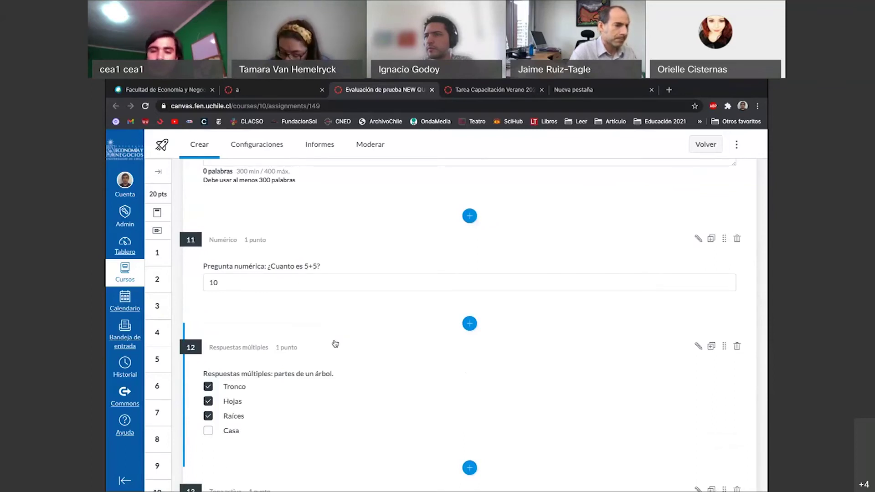
{"action": "scroll", "coordinate": [335, 344], "scroll_direction": "down", "scroll_amount": 3}
{"action": "scroll", "coordinate": [336, 344], "scroll_direction": "down", "scroll_amount": 3}
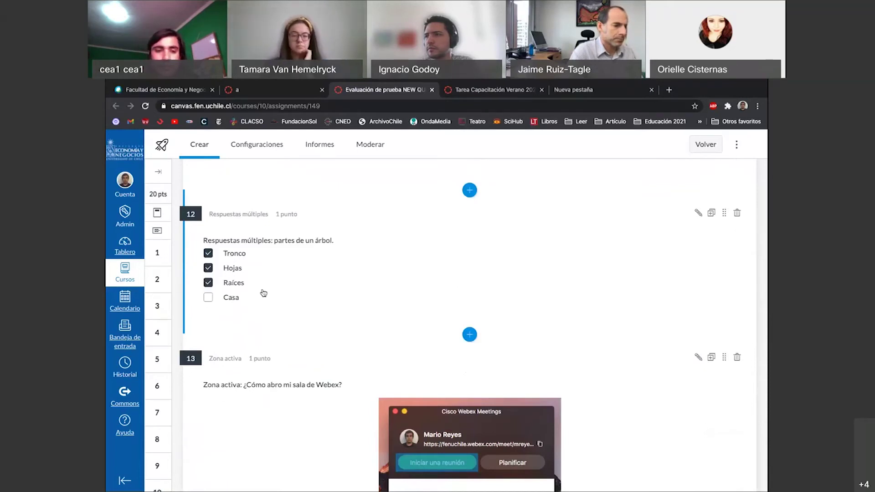
Step: Examine the hot spot question about opening a Webex room and the answer area marked on its image
{"action": "scroll", "coordinate": [264, 293], "scroll_direction": "down", "scroll_amount": 3}
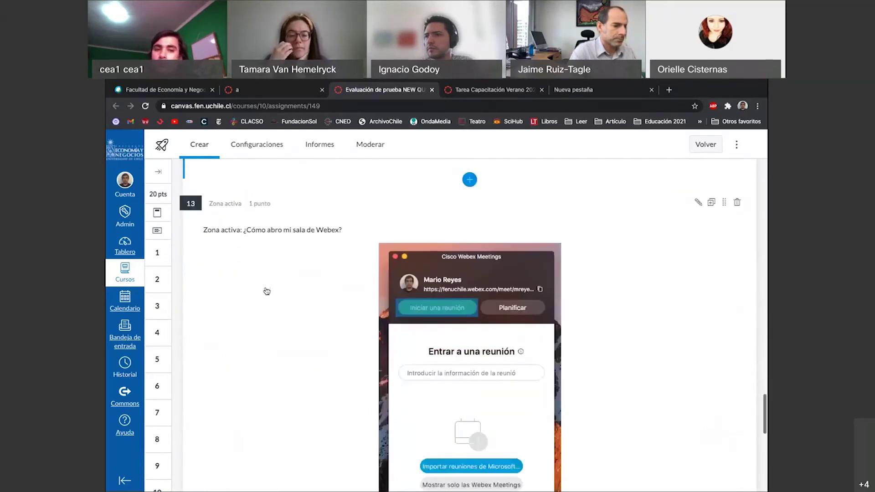
{"action": "scroll", "coordinate": [265, 290], "scroll_direction": "down", "scroll_amount": 1}
{"action": "scroll", "coordinate": [265, 290], "scroll_direction": "down", "scroll_amount": 1}
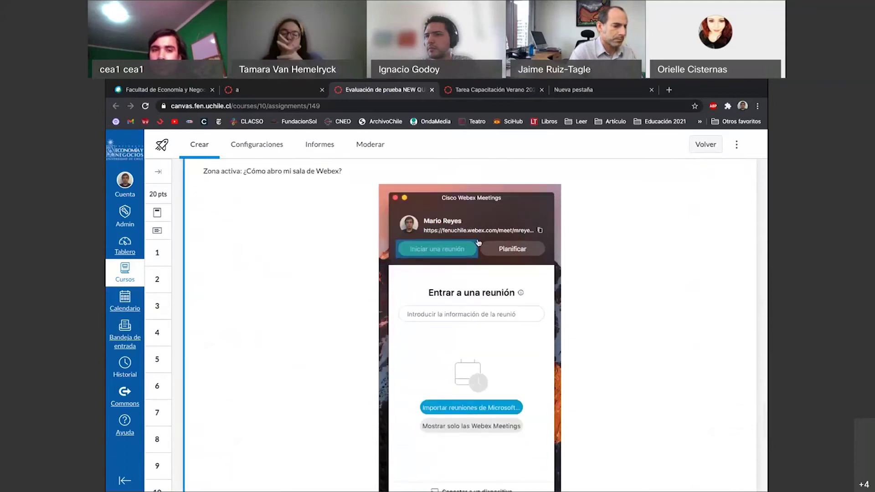
{"action": "scroll", "coordinate": [478, 242], "scroll_direction": "down", "scroll_amount": 1}
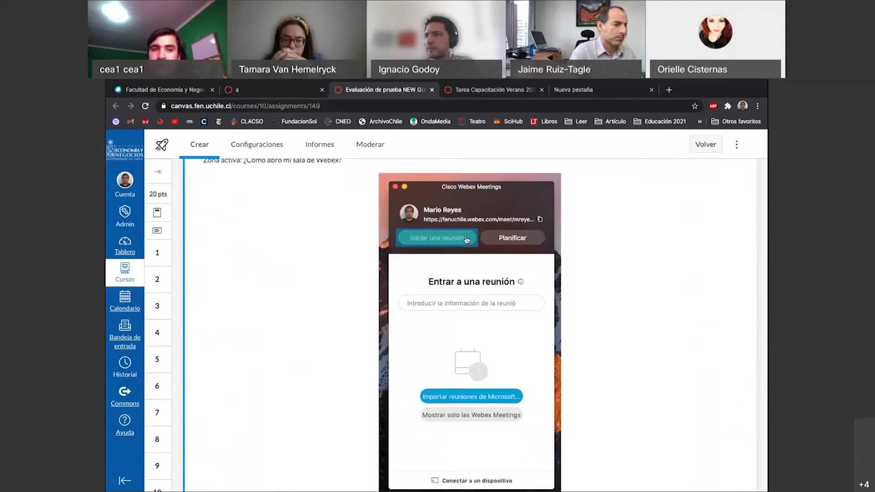
{"action": "scroll", "coordinate": [268, 215], "scroll_direction": "up", "scroll_amount": 1}
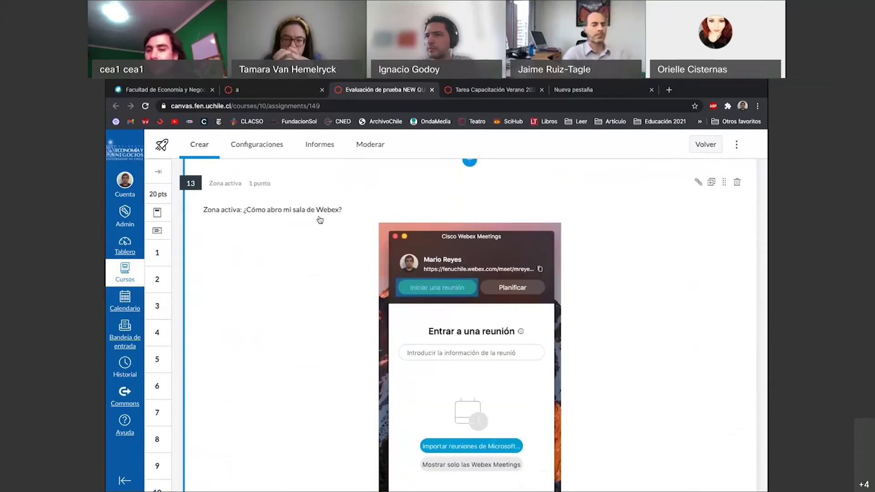
{"action": "scroll", "coordinate": [388, 230], "scroll_direction": "down", "scroll_amount": 1}
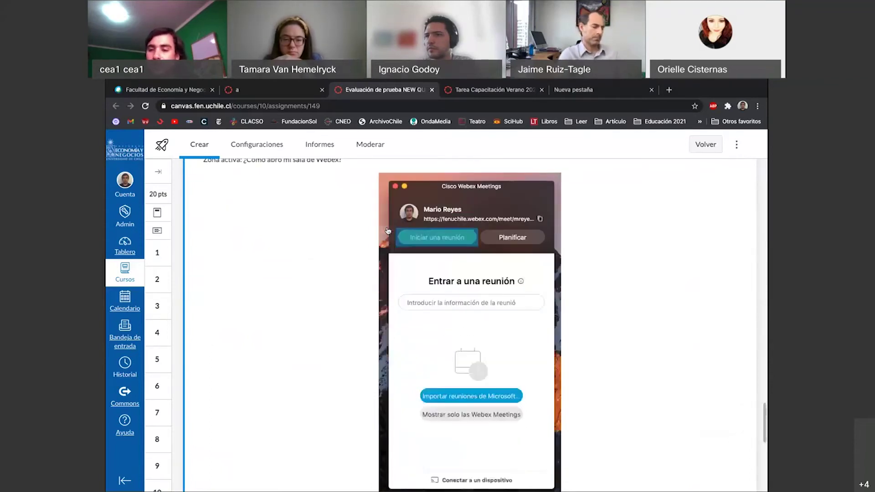
{"action": "scroll", "coordinate": [388, 231], "scroll_direction": "down", "scroll_amount": 1}
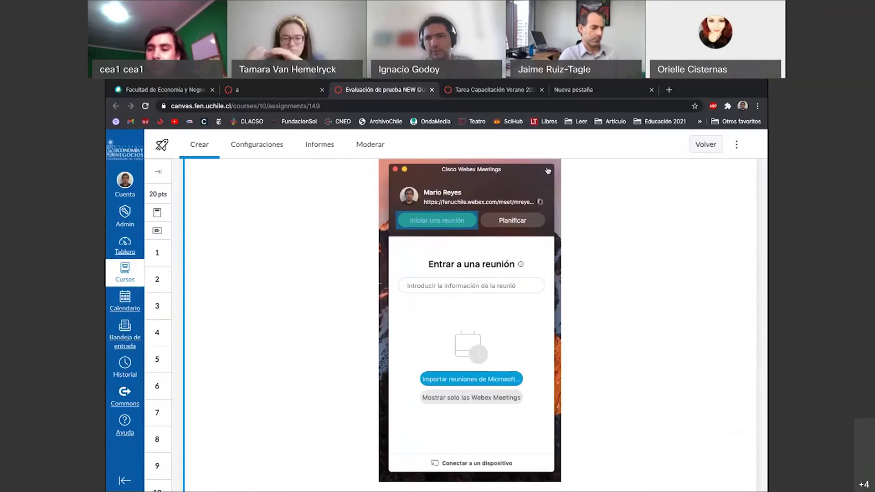
{"action": "scroll", "coordinate": [529, 345], "scroll_direction": "down", "scroll_amount": 1}
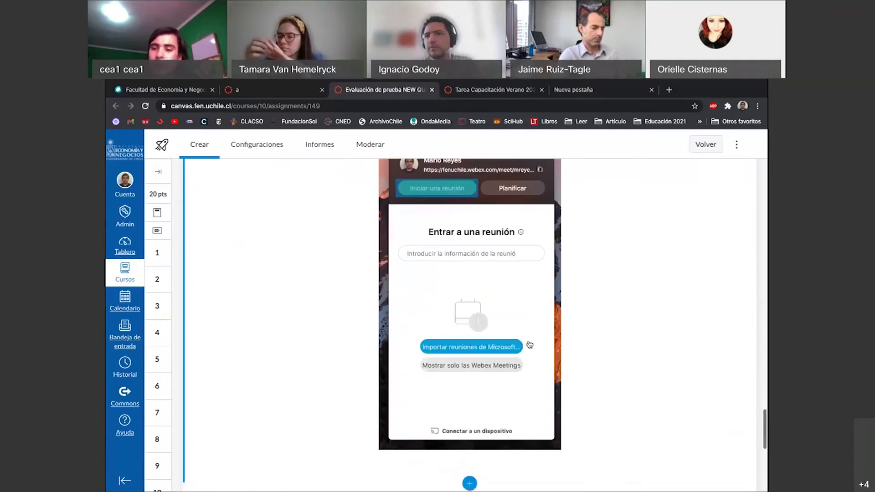
Step: Find the Noticia stimulus after the hot spot question and examine its newspaper image and attached questions
{"action": "scroll", "coordinate": [529, 345], "scroll_direction": "down", "scroll_amount": 2}
{"action": "scroll", "coordinate": [529, 345], "scroll_direction": "down", "scroll_amount": 10}
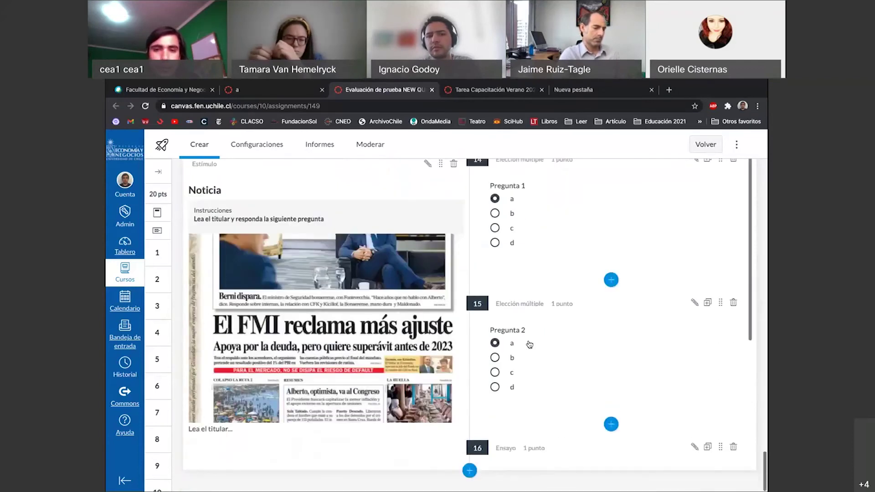
{"action": "scroll", "coordinate": [529, 345], "scroll_direction": "up", "scroll_amount": 2}
{"action": "scroll", "coordinate": [421, 252], "scroll_direction": "down", "scroll_amount": 1}
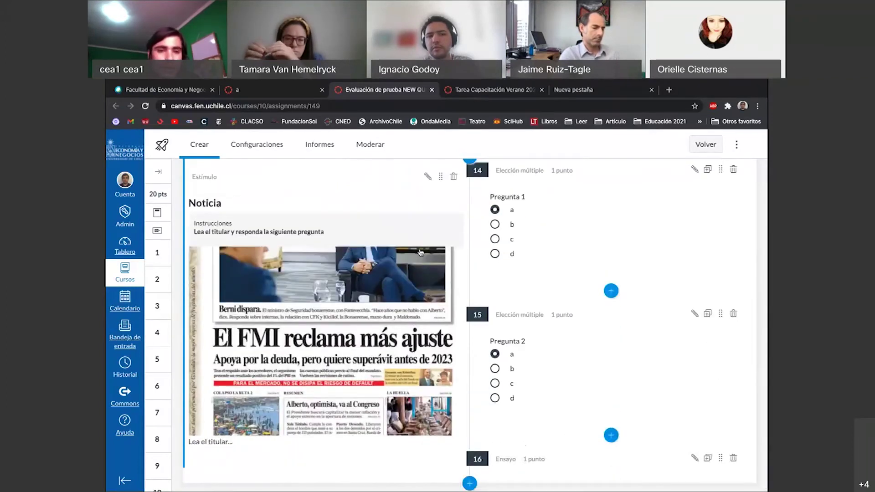
{"action": "scroll", "coordinate": [420, 253], "scroll_direction": "up", "scroll_amount": 1}
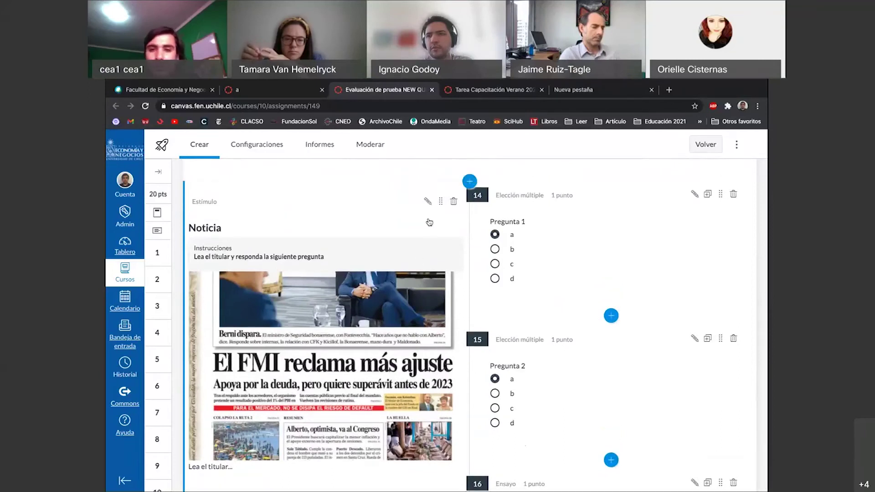
Step: Check the Estímulo option among the insertable content types at the Noticia stimulus, and cancel editing the stimulus
{"action": "left_click", "coordinate": [468, 185]}
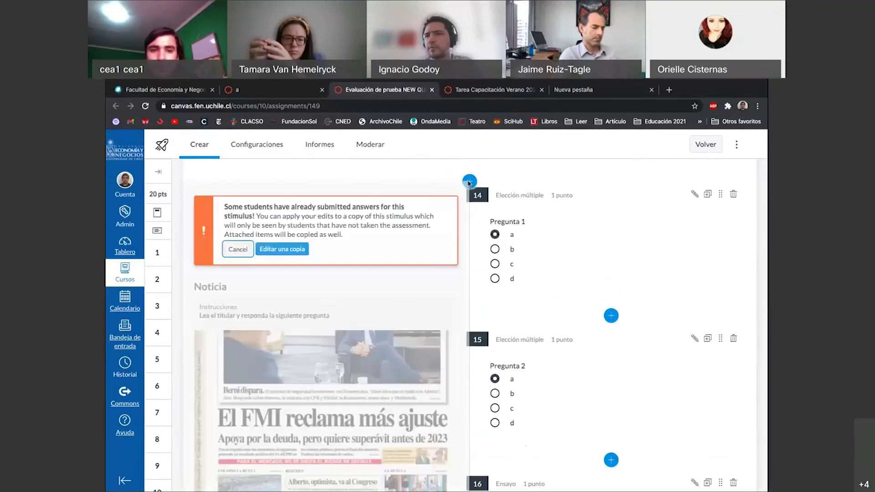
{"action": "left_click", "coordinate": [241, 250]}
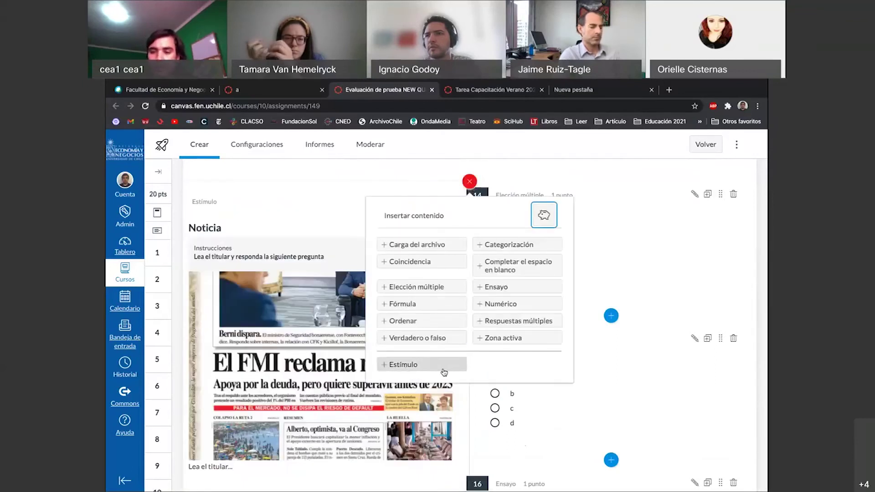
{"action": "left_click", "coordinate": [460, 186]}
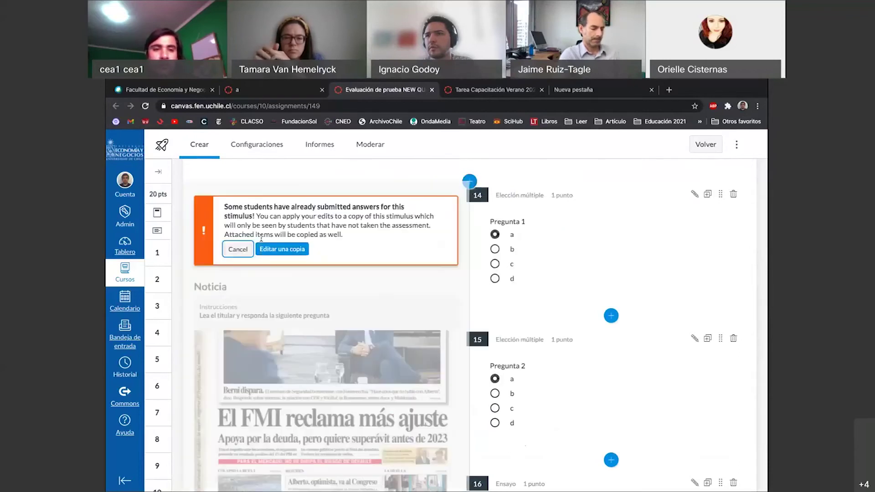
{"action": "left_click", "coordinate": [237, 250]}
Step: Examine how the two multiple-choice questions and the essay question are attached alongside the Noticia stimulus
{"action": "scroll", "coordinate": [322, 218], "scroll_direction": "down", "scroll_amount": 1}
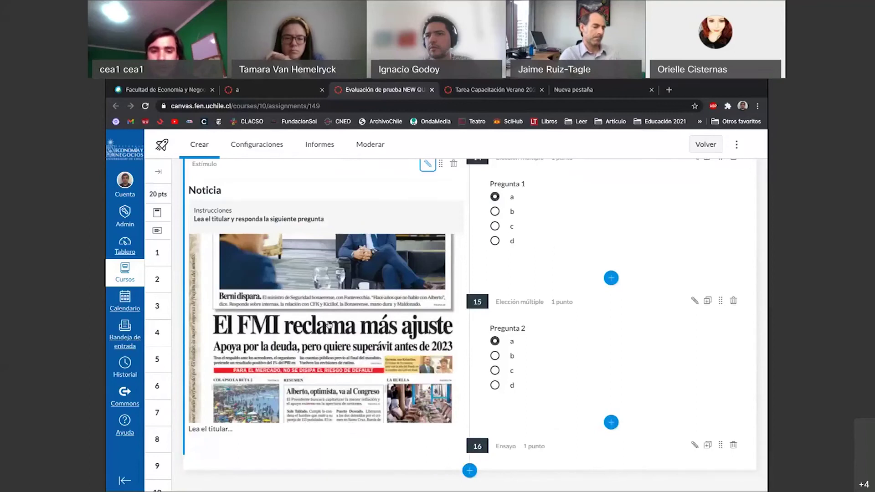
{"action": "scroll", "coordinate": [329, 325], "scroll_direction": "up", "scroll_amount": 2}
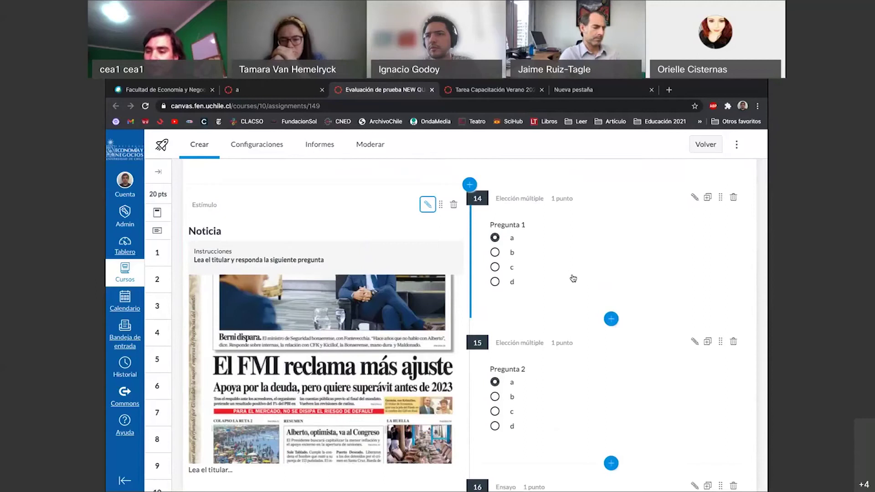
{"action": "scroll", "coordinate": [392, 367], "scroll_direction": "down", "scroll_amount": 1}
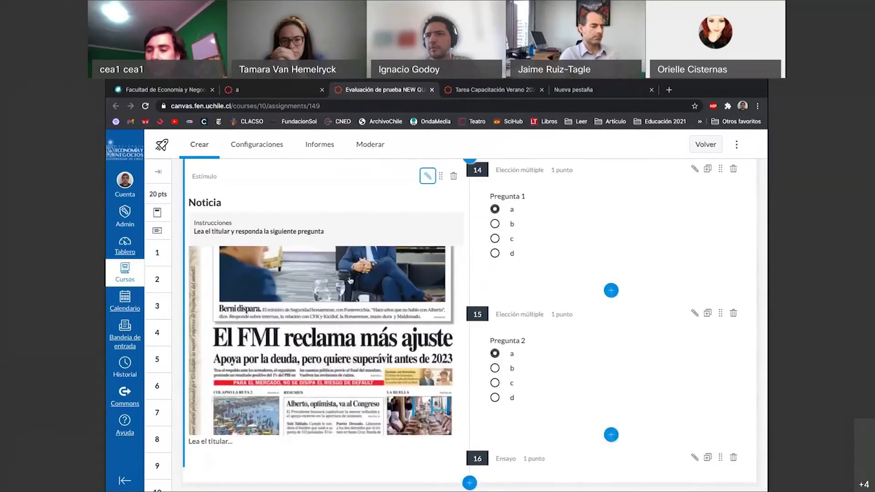
{"action": "scroll", "coordinate": [611, 236], "scroll_direction": "down", "scroll_amount": 4}
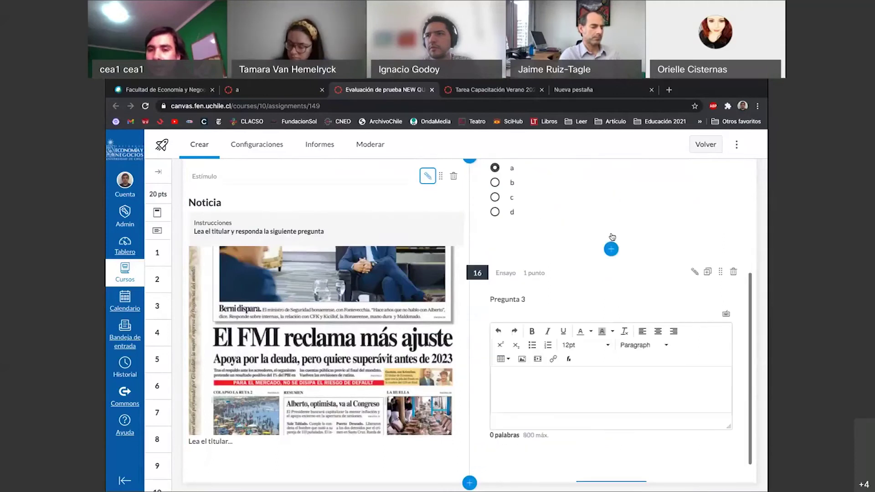
{"action": "scroll", "coordinate": [613, 237], "scroll_direction": "up", "scroll_amount": 5}
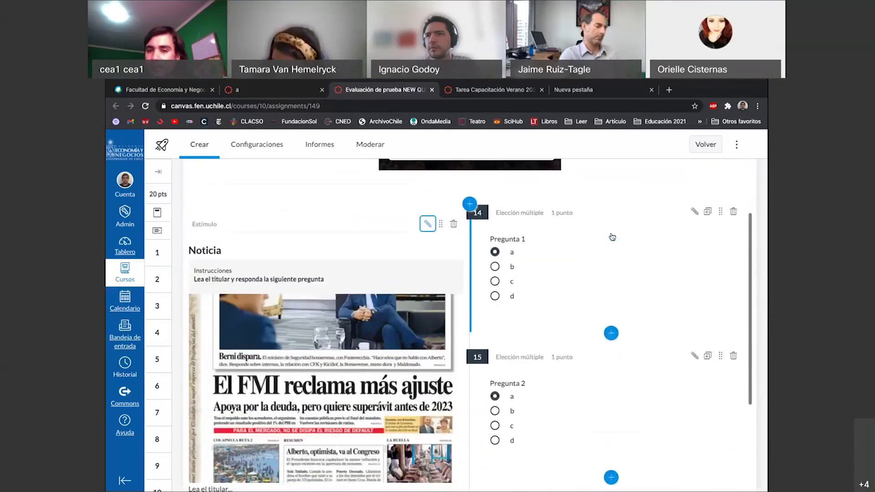
{"action": "scroll", "coordinate": [612, 236], "scroll_direction": "down", "scroll_amount": 5}
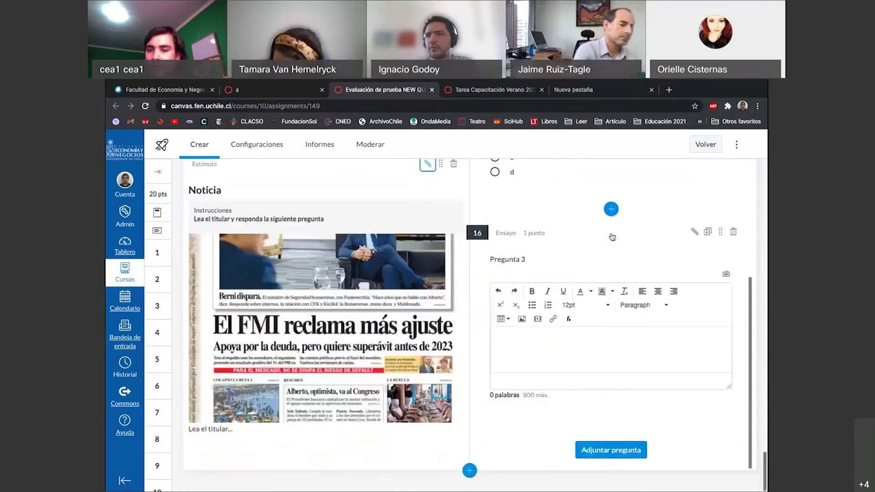
{"action": "scroll", "coordinate": [612, 236], "scroll_direction": "up", "scroll_amount": 3}
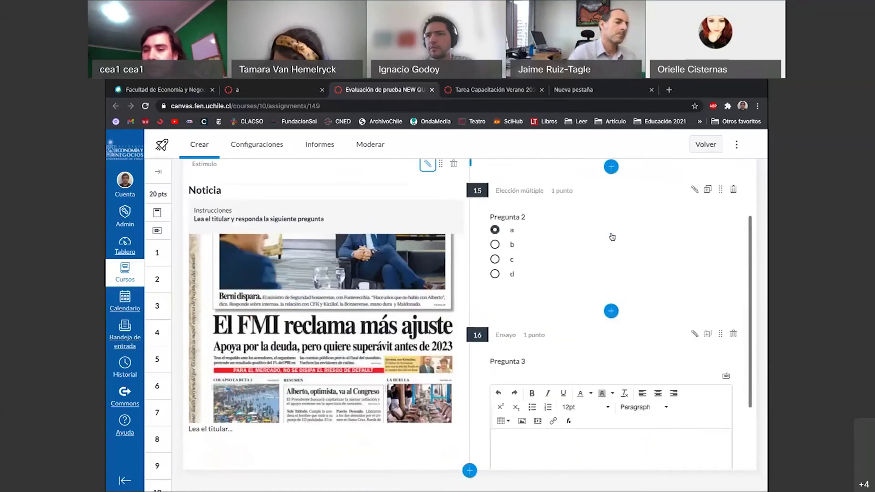
{"action": "scroll", "coordinate": [612, 236], "scroll_direction": "down", "scroll_amount": 2}
{"action": "scroll", "coordinate": [612, 237], "scroll_direction": "up", "scroll_amount": 3}
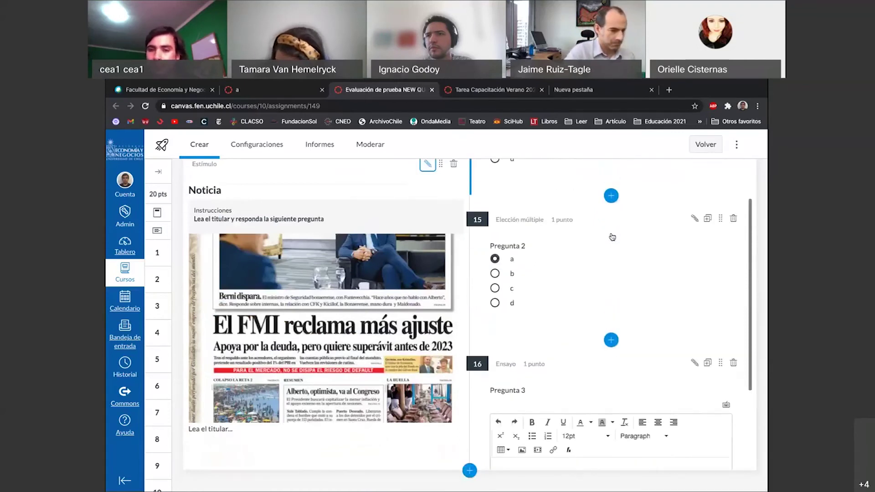
{"action": "scroll", "coordinate": [612, 236], "scroll_direction": "up", "scroll_amount": 3}
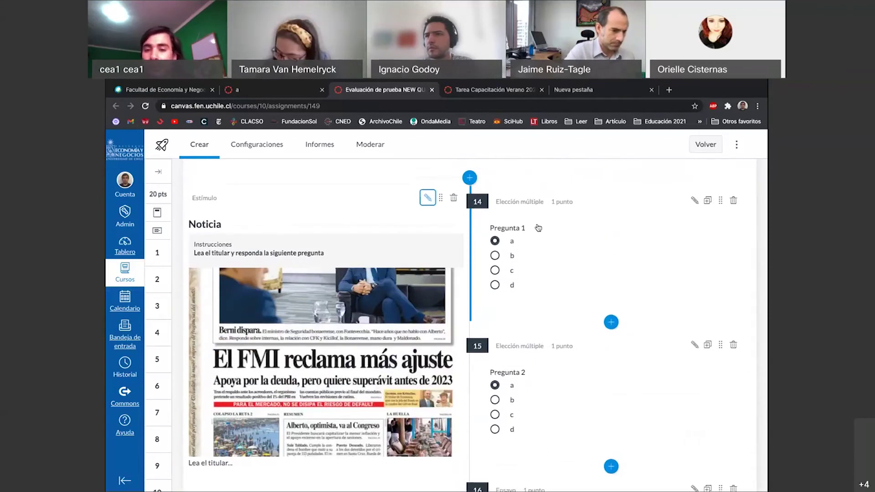
{"action": "scroll", "coordinate": [537, 228], "scroll_direction": "down", "scroll_amount": 4}
{"action": "scroll", "coordinate": [538, 227], "scroll_direction": "up", "scroll_amount": 2}
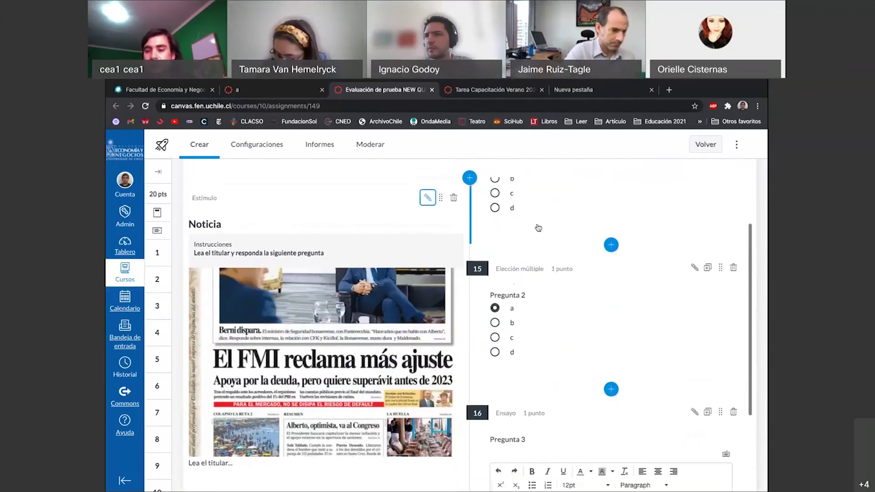
{"action": "scroll", "coordinate": [538, 228], "scroll_direction": "up", "scroll_amount": 3}
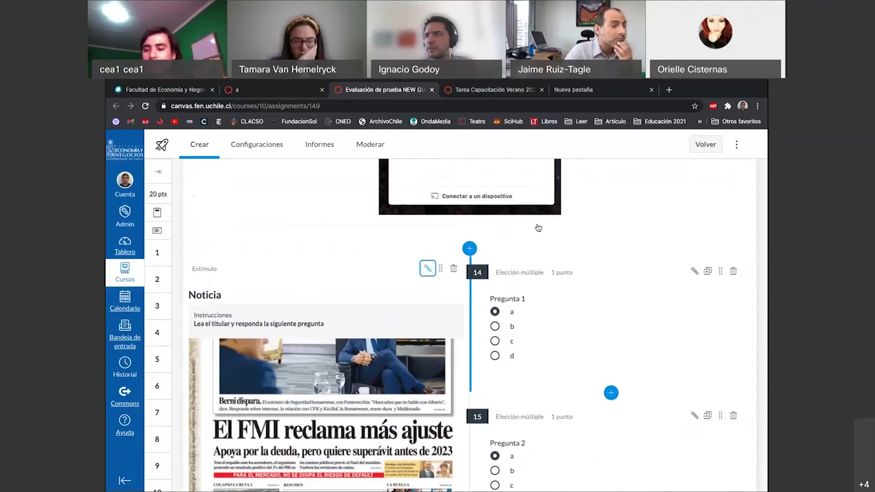
{"action": "scroll", "coordinate": [538, 228], "scroll_direction": "down", "scroll_amount": 2}
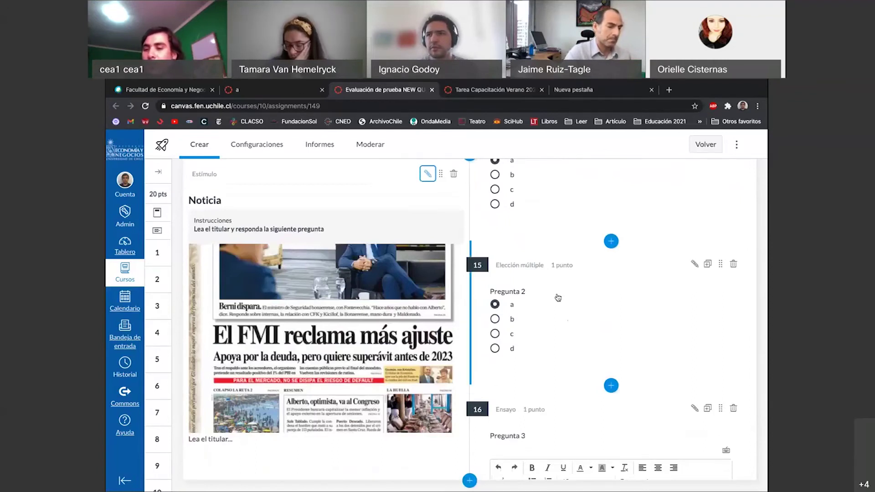
{"action": "scroll", "coordinate": [557, 297], "scroll_direction": "down", "scroll_amount": 1}
{"action": "scroll", "coordinate": [558, 297], "scroll_direction": "down", "scroll_amount": 2}
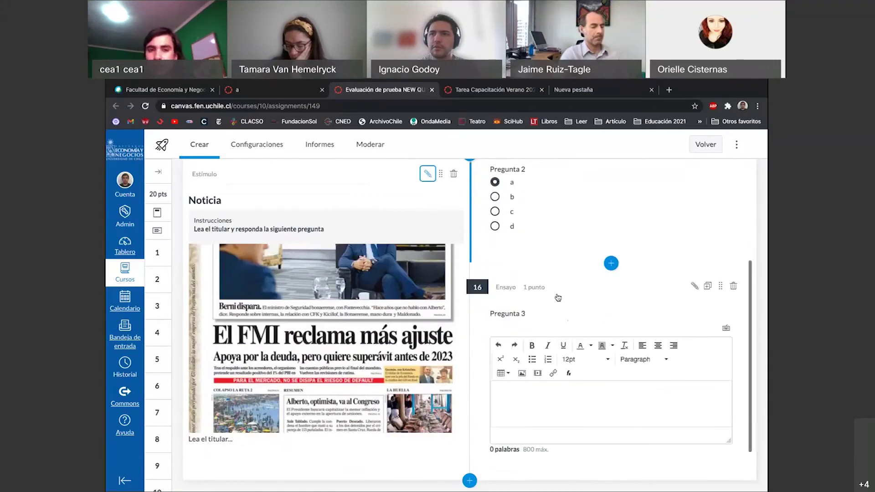
{"action": "scroll", "coordinate": [558, 298], "scroll_direction": "down", "scroll_amount": 1}
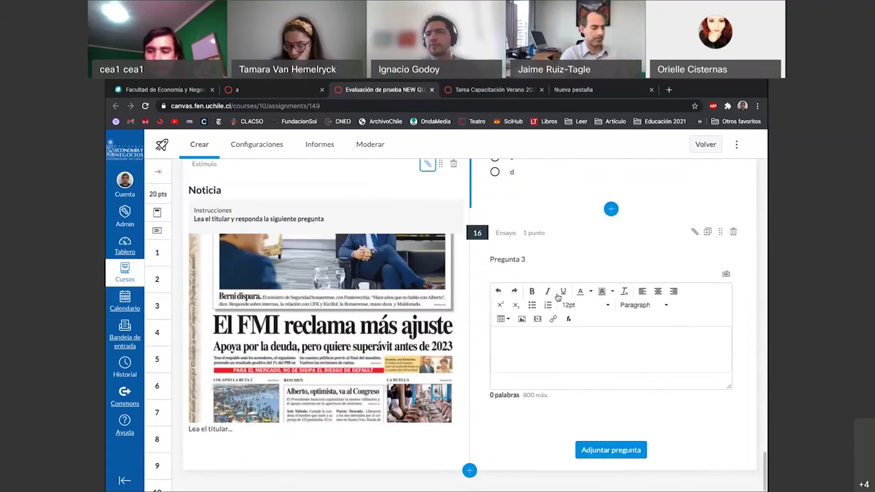
{"action": "scroll", "coordinate": [558, 297], "scroll_direction": "up", "scroll_amount": 3}
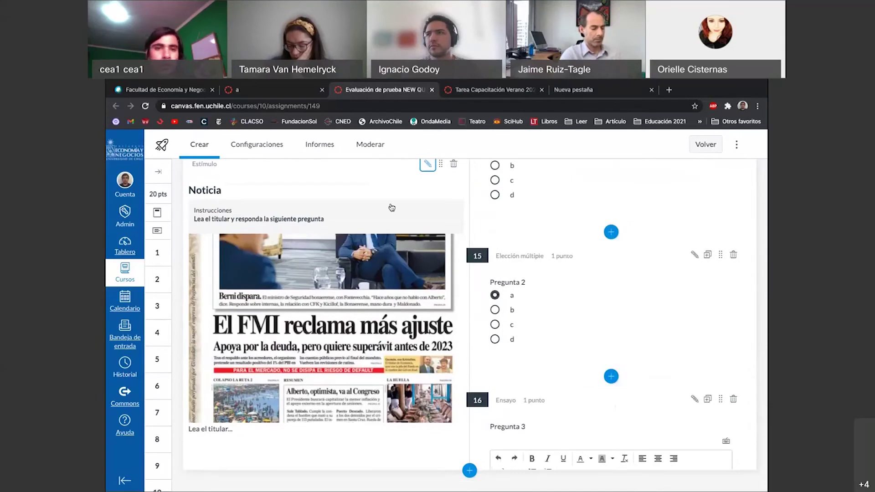
Step: View the quiz's available reports and examine the students' attempts, scores, times, logs and accommodations in the moderation list
{"action": "left_click", "coordinate": [326, 151]}
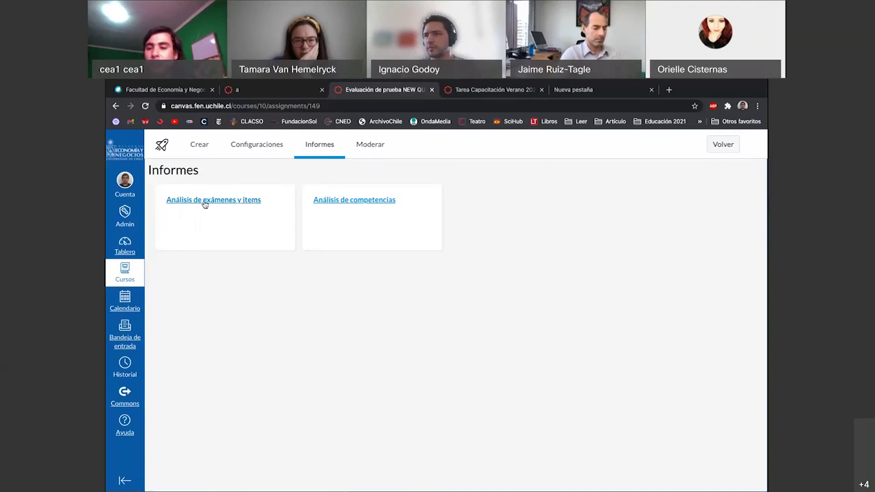
{"action": "left_click", "coordinate": [375, 150]}
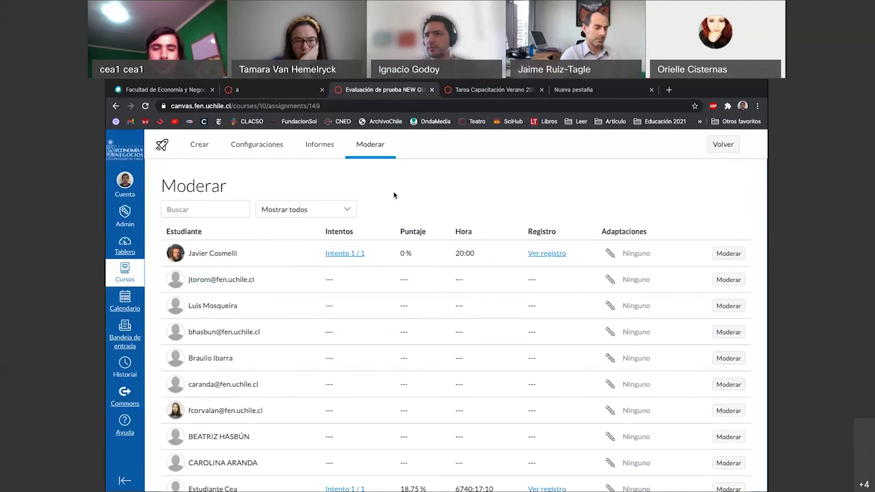
{"action": "scroll", "coordinate": [395, 195], "scroll_direction": "down", "scroll_amount": 3}
{"action": "scroll", "coordinate": [394, 195], "scroll_direction": "up", "scroll_amount": 3}
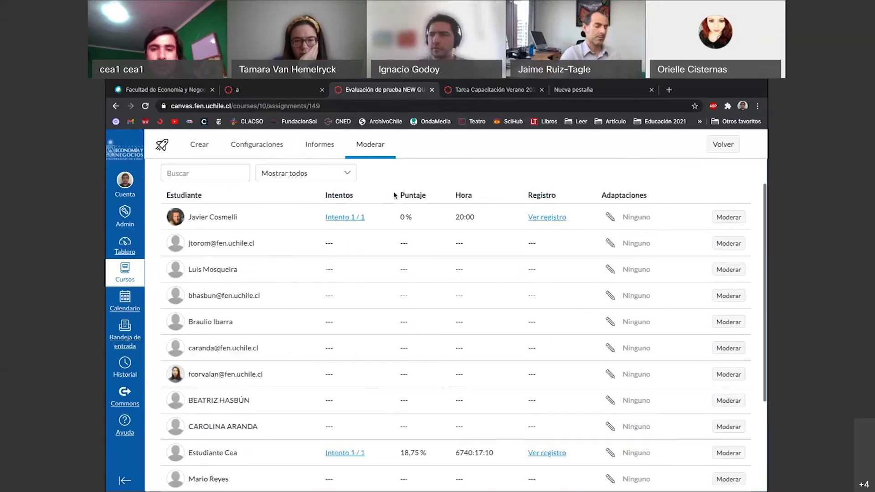
{"action": "scroll", "coordinate": [395, 195], "scroll_direction": "down", "scroll_amount": 1}
{"action": "scroll", "coordinate": [394, 183], "scroll_direction": "up", "scroll_amount": 1}
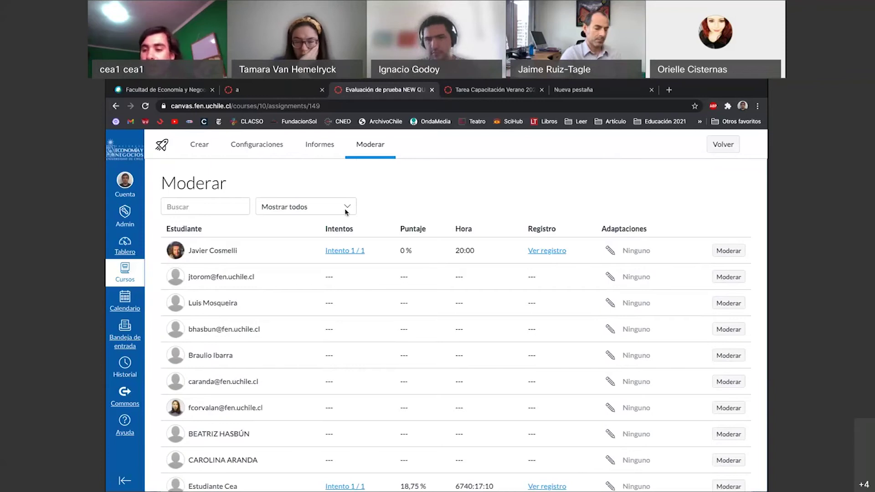
{"action": "scroll", "coordinate": [285, 373], "scroll_direction": "down", "scroll_amount": 1}
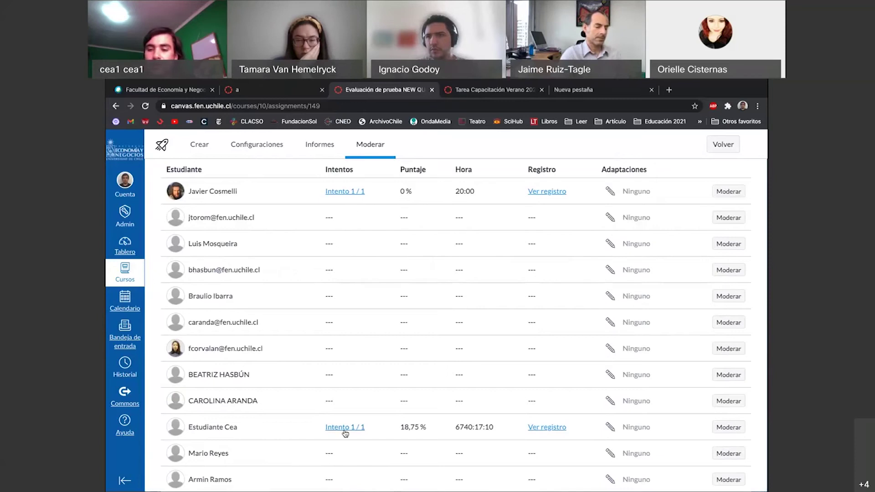
{"action": "scroll", "coordinate": [338, 295], "scroll_direction": "up", "scroll_amount": 1}
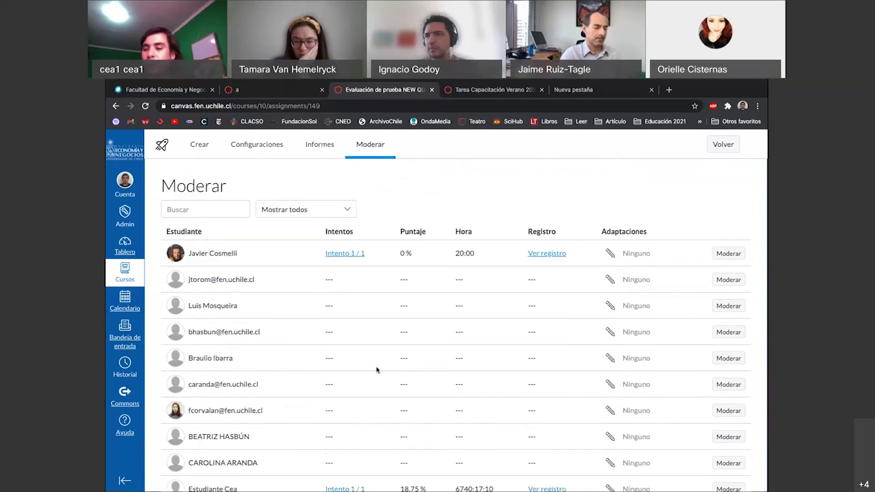
{"action": "scroll", "coordinate": [393, 337], "scroll_direction": "down", "scroll_amount": 1}
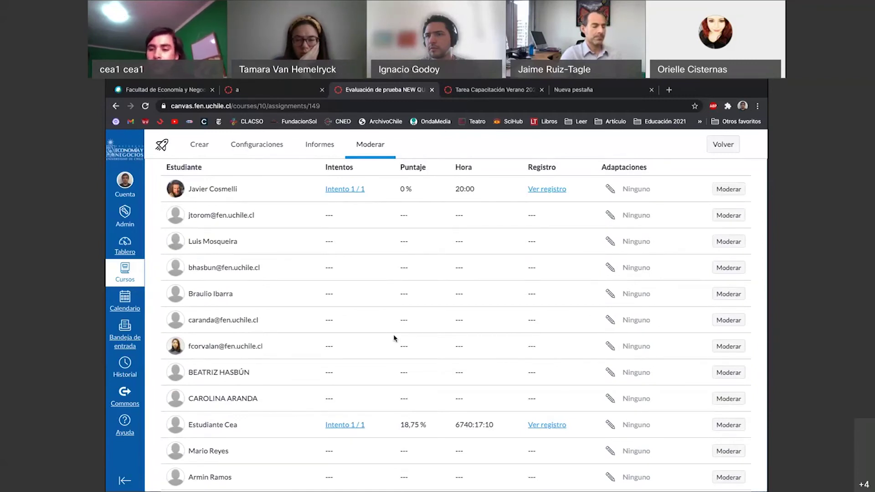
{"action": "scroll", "coordinate": [394, 337], "scroll_direction": "up", "scroll_amount": 2}
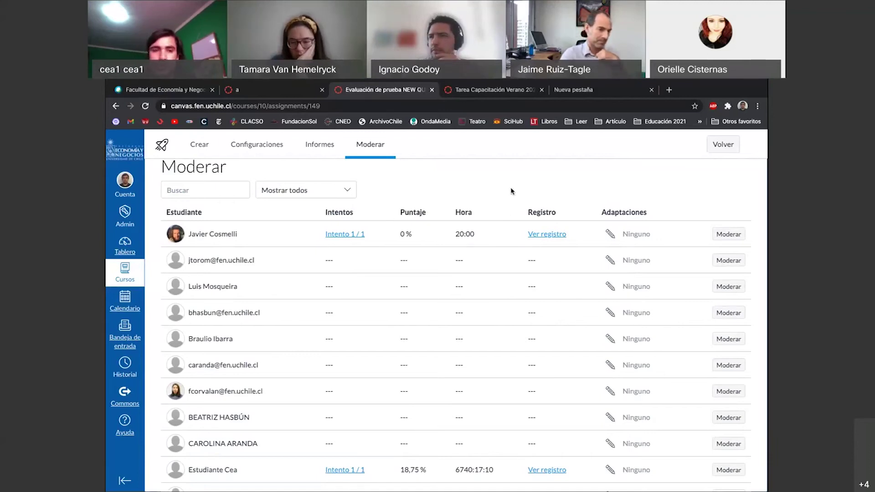
Step: Return to the quiz builder, open question 1 (Carga del archivo) for editing and examine its options
{"action": "left_click", "coordinate": [207, 145]}
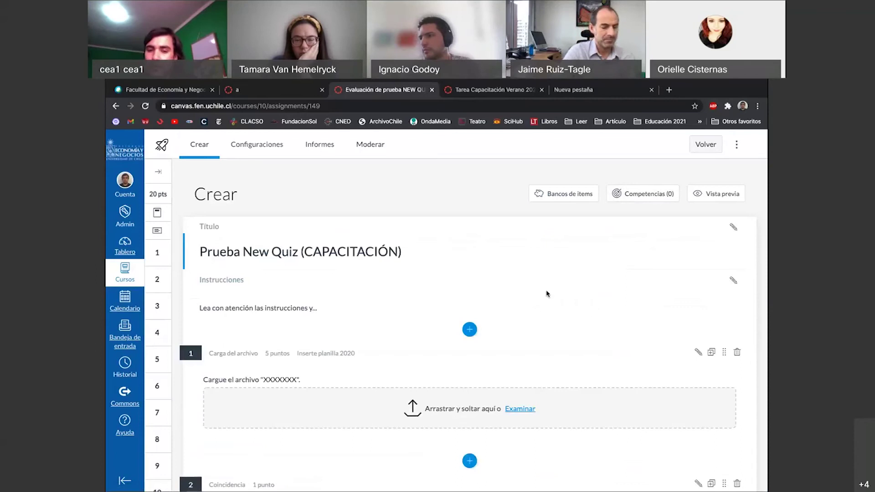
{"action": "scroll", "coordinate": [529, 306], "scroll_direction": "down", "scroll_amount": 2}
{"action": "scroll", "coordinate": [528, 281], "scroll_direction": "down", "scroll_amount": 1}
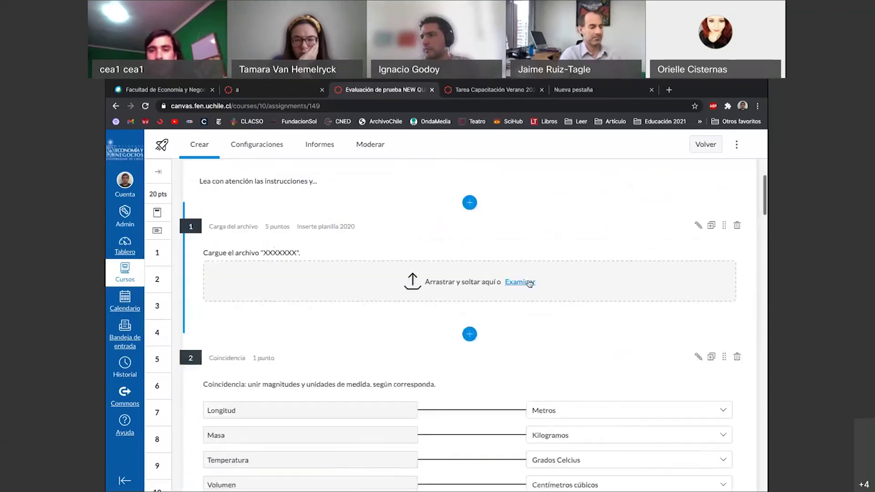
{"action": "left_click", "coordinate": [502, 246]}
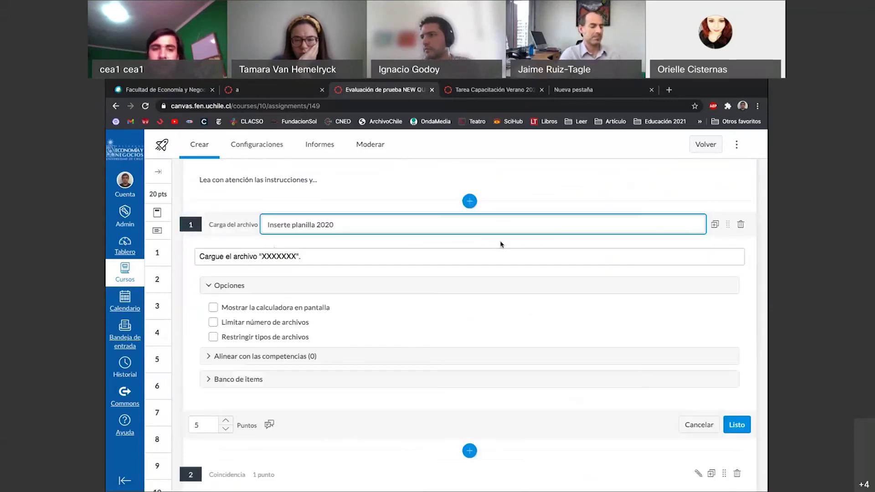
{"action": "scroll", "coordinate": [342, 219], "scroll_direction": "down", "scroll_amount": 1}
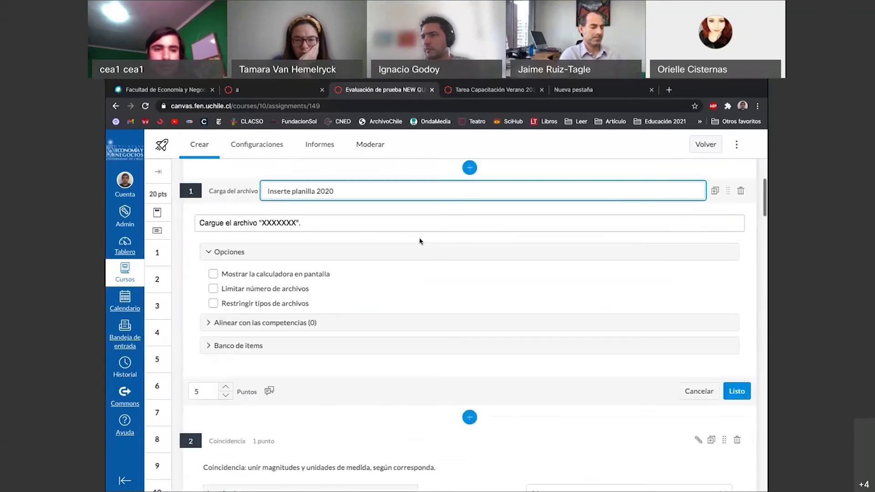
{"action": "scroll", "coordinate": [283, 215], "scroll_direction": "down", "scroll_amount": 1}
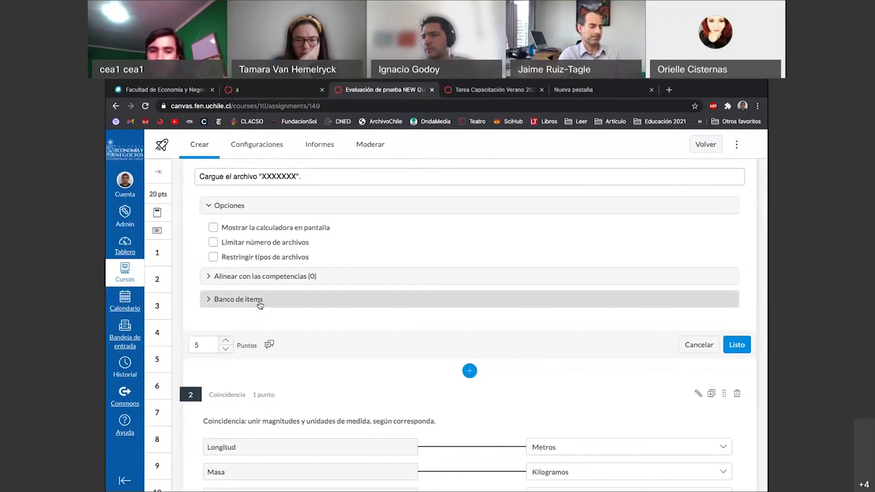
Step: Check the existing-bank and new-bank choices for adding the file upload question to an item bank, and close without adding it
{"action": "left_click", "coordinate": [260, 302]}
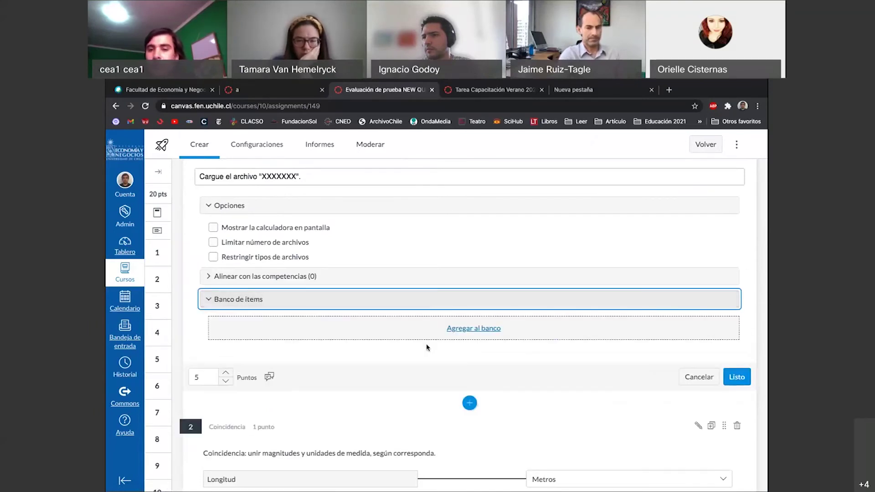
{"action": "left_click", "coordinate": [493, 333]}
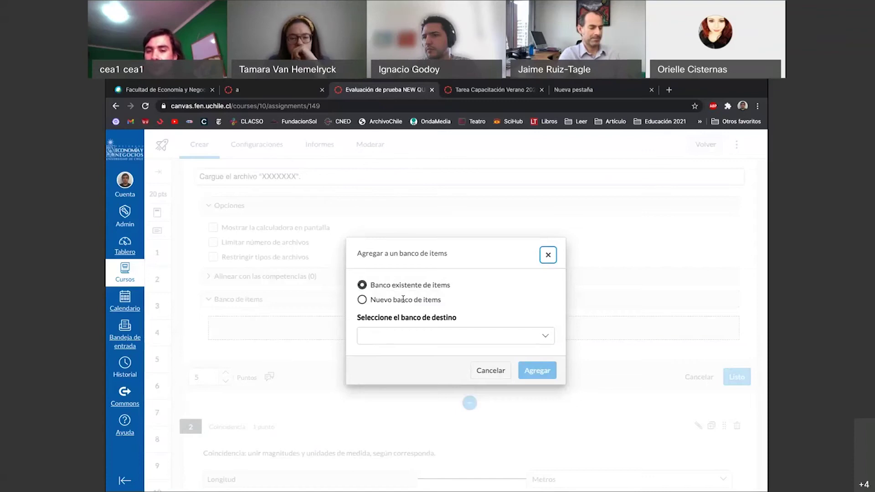
{"action": "left_click", "coordinate": [546, 338]}
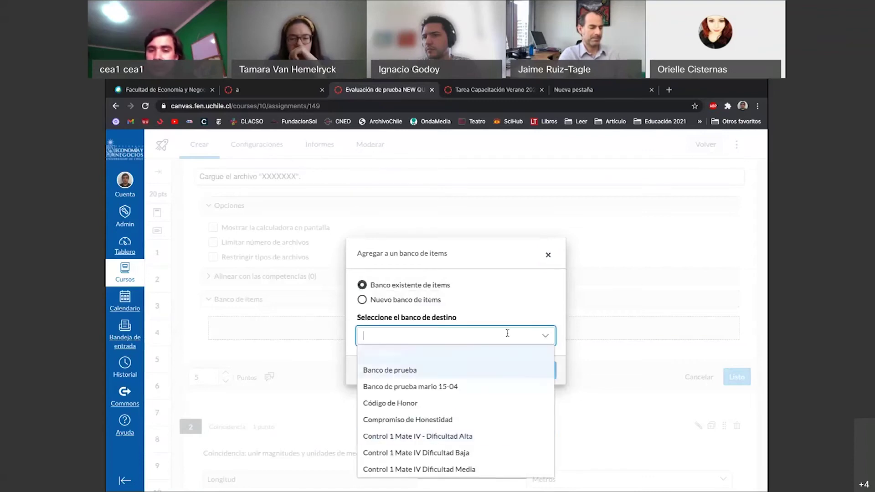
{"action": "left_click", "coordinate": [523, 308]}
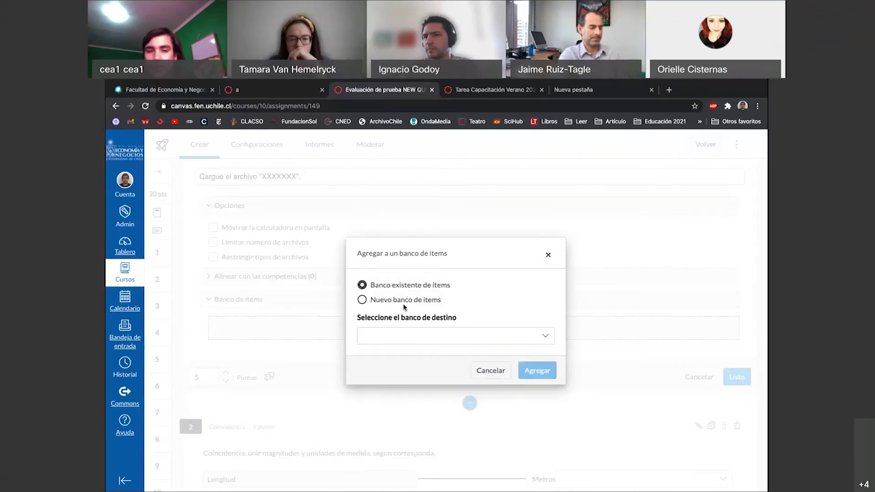
{"action": "left_click", "coordinate": [363, 300]}
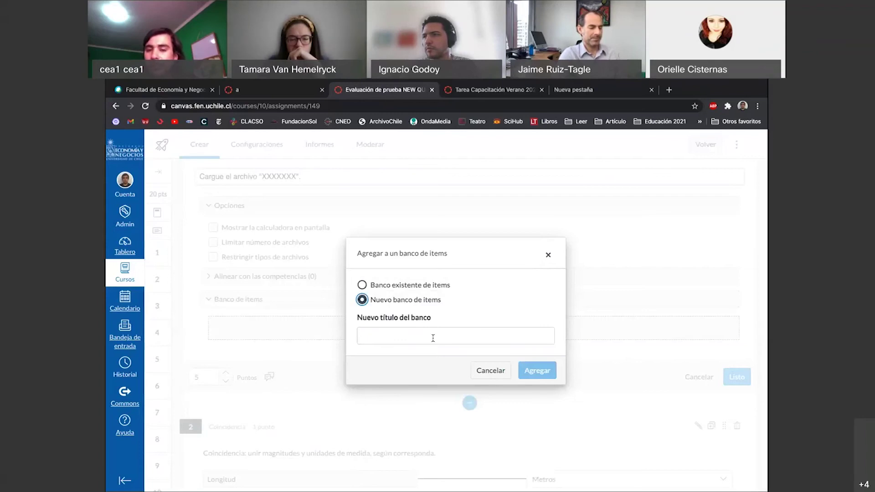
{"action": "left_click", "coordinate": [549, 256]}
Step: Open the item bank management from the quiz builder and create a new bank named "a. Banco capacitación"
{"action": "scroll", "coordinate": [625, 311], "scroll_direction": "up", "scroll_amount": 5}
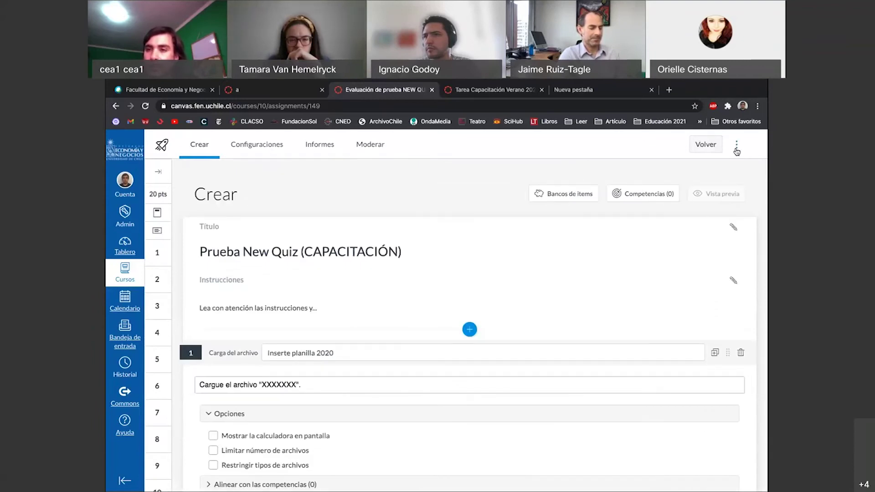
{"action": "scroll", "coordinate": [741, 159], "scroll_direction": "up", "scroll_amount": 5}
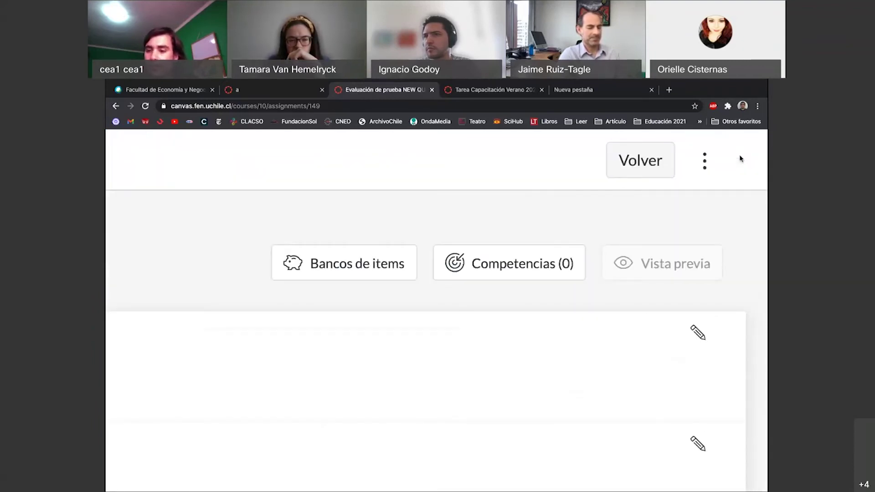
{"action": "scroll", "coordinate": [710, 160], "scroll_direction": "down", "scroll_amount": 3}
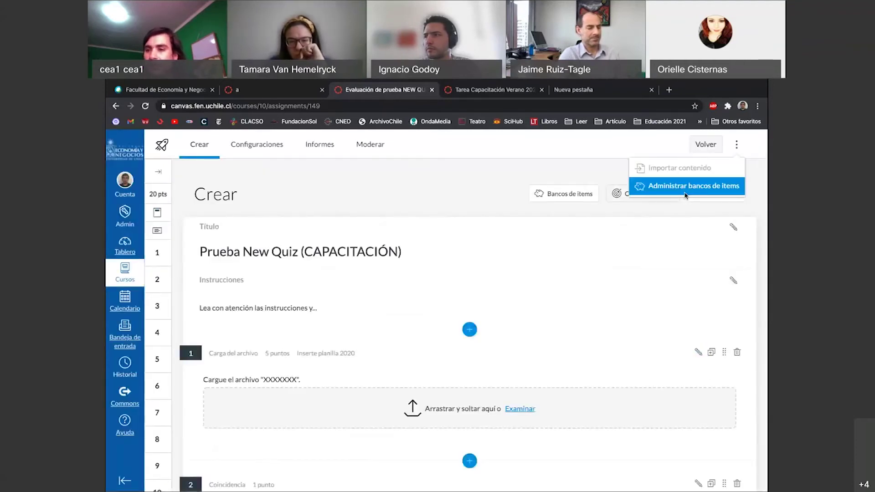
{"action": "left_click", "coordinate": [695, 187]}
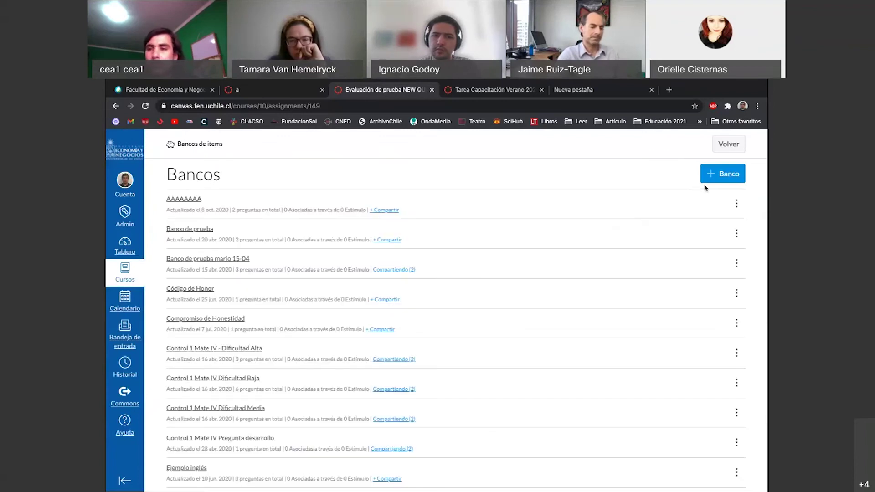
{"action": "left_click", "coordinate": [713, 177]}
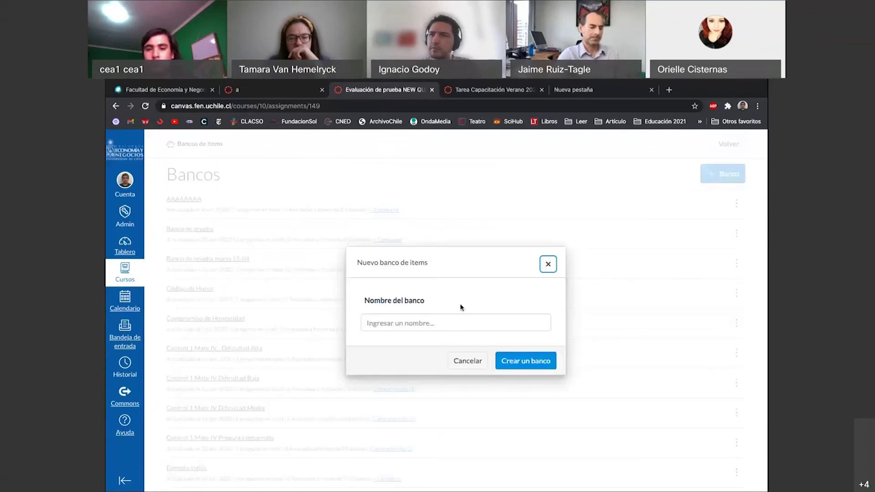
{"action": "left_click", "coordinate": [451, 320]}
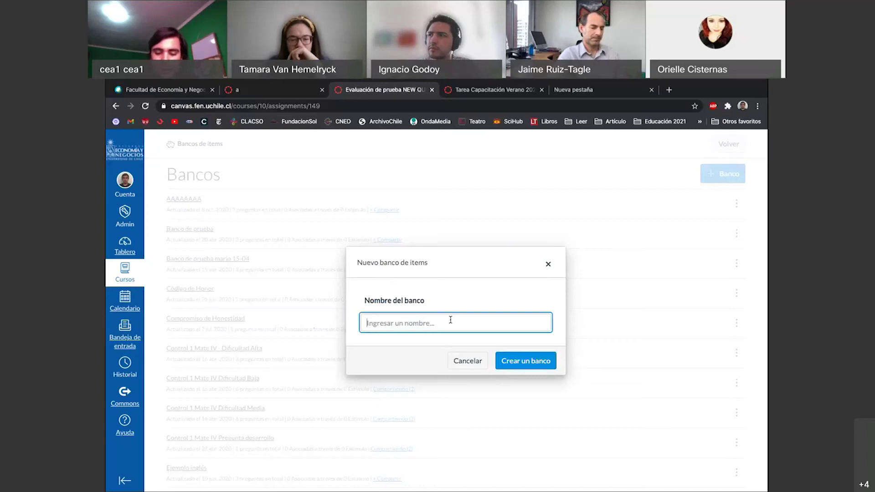
{"action": "type", "text": "a. Banco"}
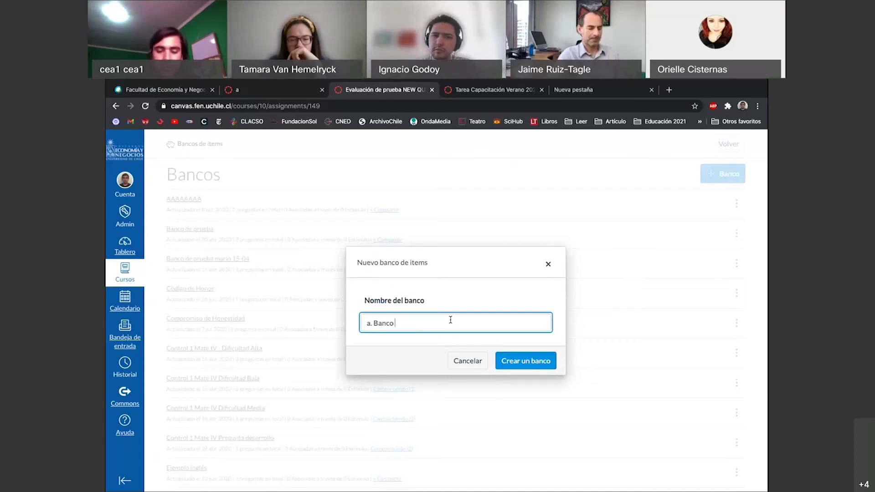
{"action": "type", "text": " capacitaco"}
{"action": "type", "text": "ón"}
{"action": "left_click", "coordinate": [511, 363]}
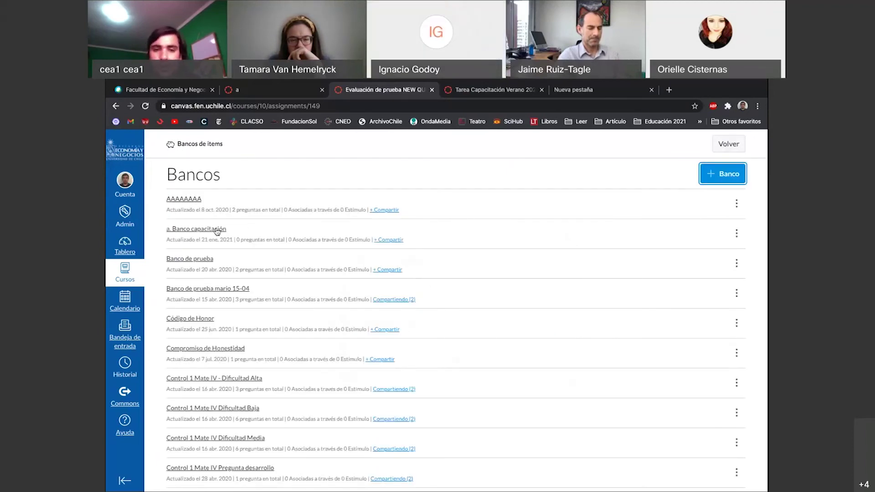
Step: Open the "a. Banco capacitación" bank, view the item types it can hold, and return to the quiz builder
{"action": "left_click", "coordinate": [217, 231]}
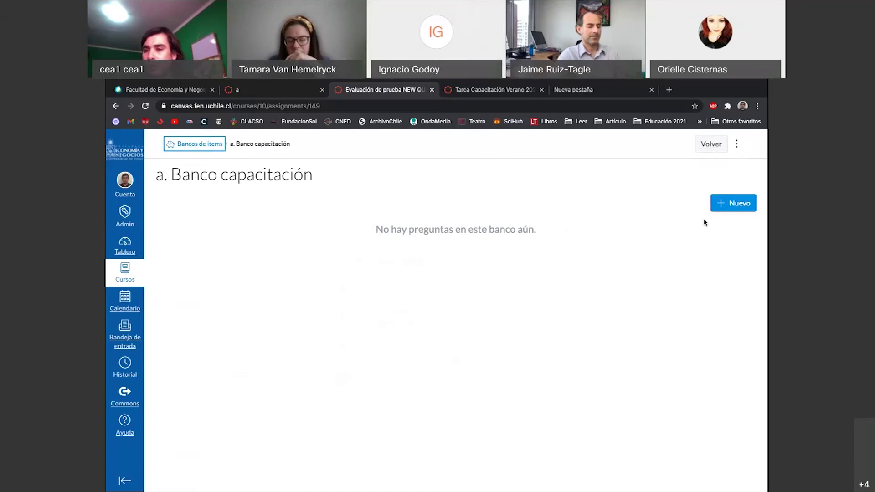
{"action": "left_click", "coordinate": [730, 208]}
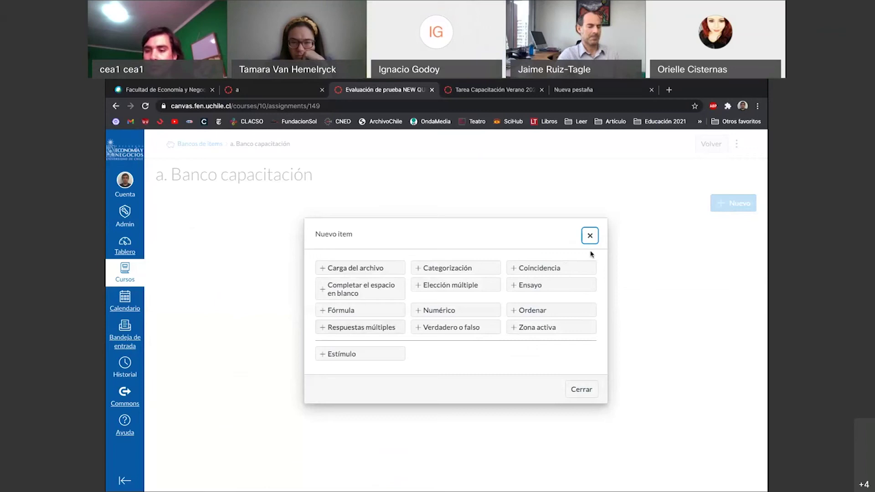
{"action": "left_click", "coordinate": [589, 236]}
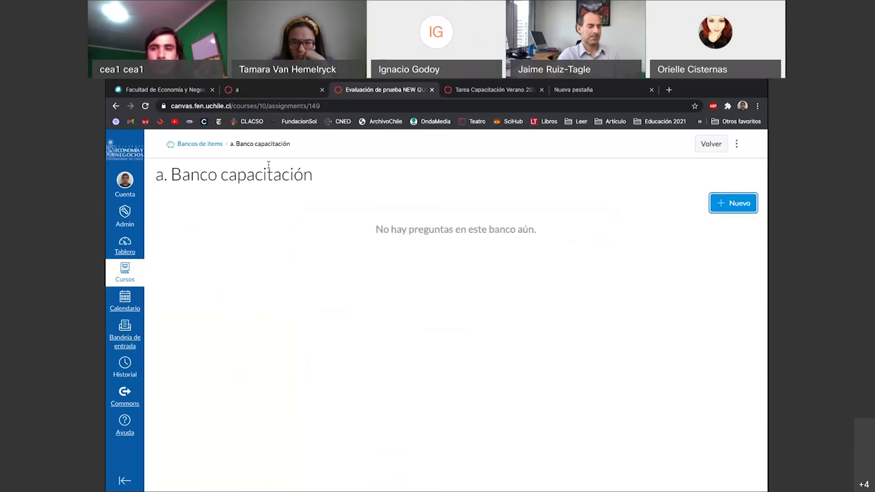
{"action": "left_click", "coordinate": [720, 149]}
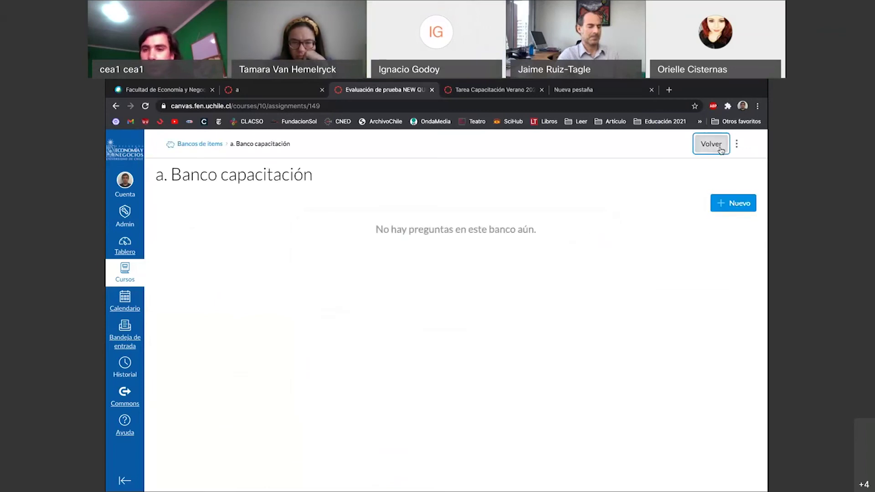
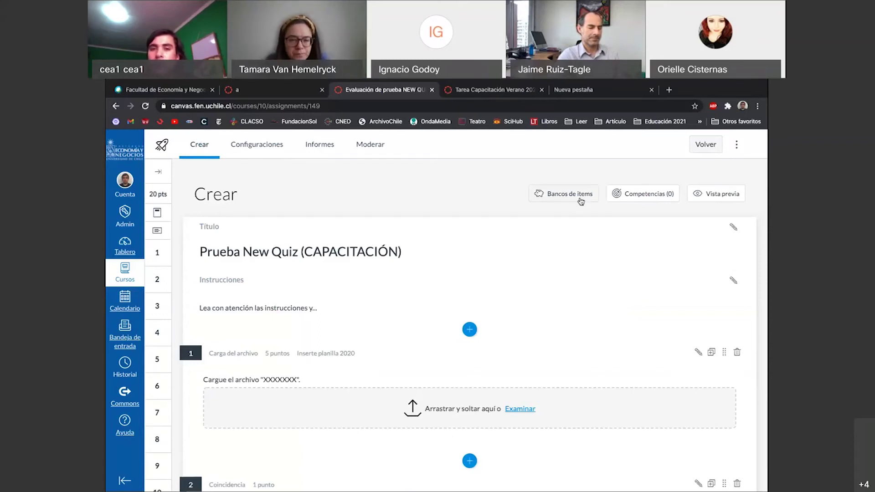
Step: Browse the list of item banks available for inserting content into the quiz, and close the list
{"action": "scroll", "coordinate": [581, 191], "scroll_direction": "down", "scroll_amount": 1}
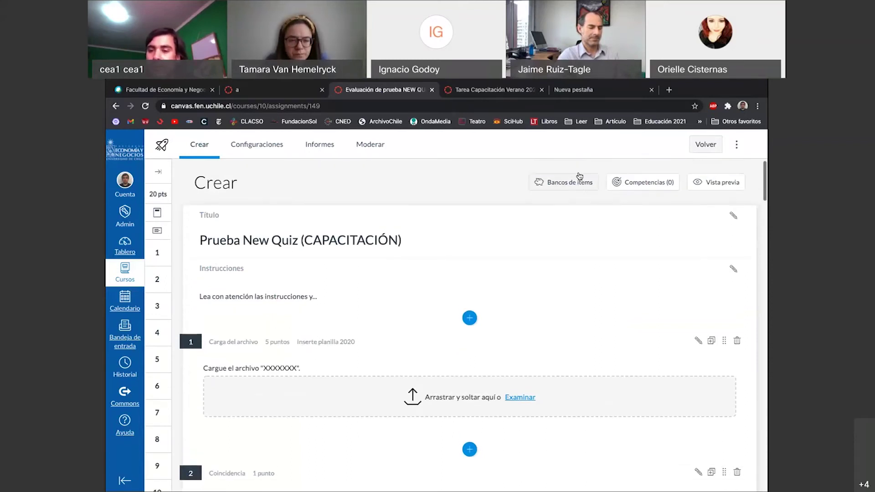
{"action": "scroll", "coordinate": [580, 178], "scroll_direction": "up", "scroll_amount": 1}
{"action": "left_click", "coordinate": [578, 183]}
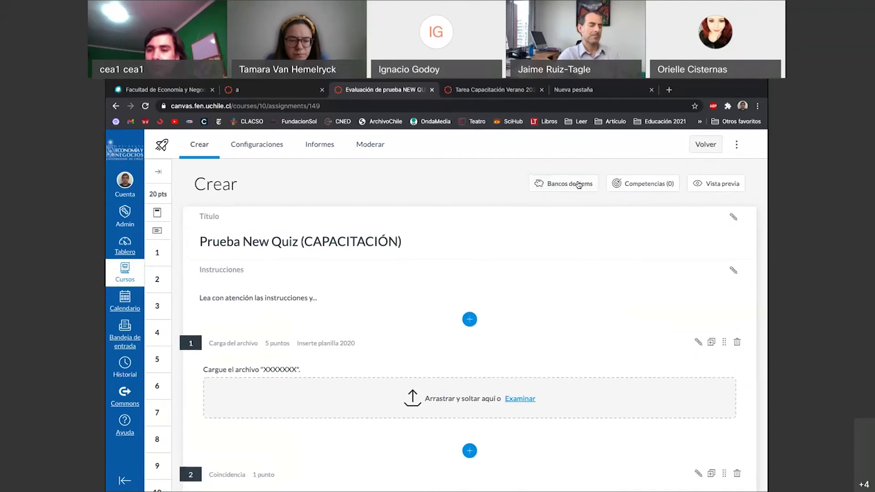
{"action": "scroll", "coordinate": [526, 199], "scroll_direction": "down", "scroll_amount": 4}
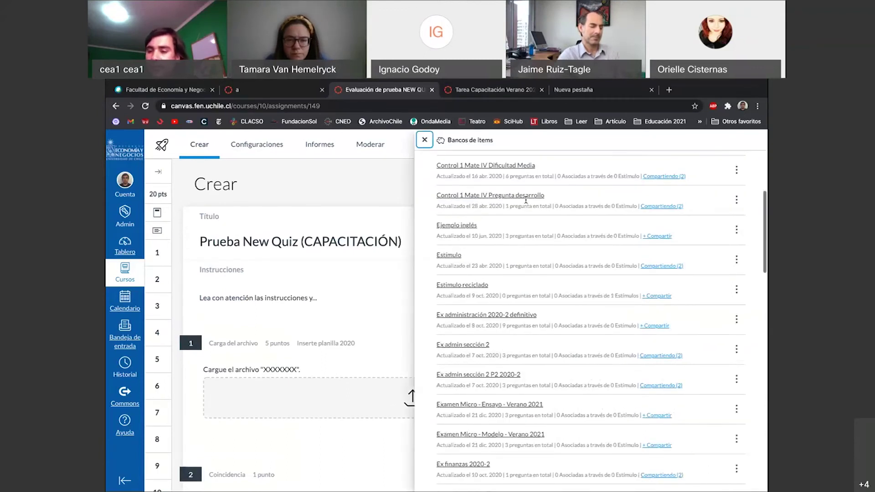
{"action": "scroll", "coordinate": [526, 200], "scroll_direction": "up", "scroll_amount": 6}
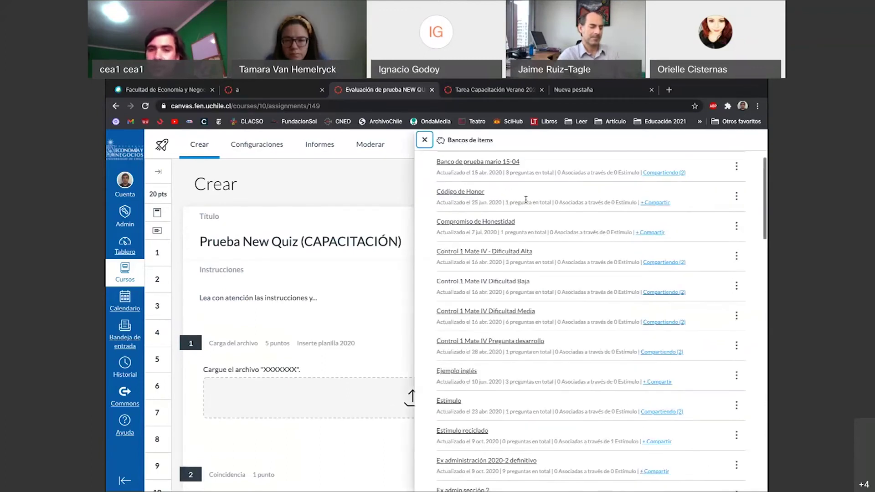
{"action": "left_click", "coordinate": [424, 140]}
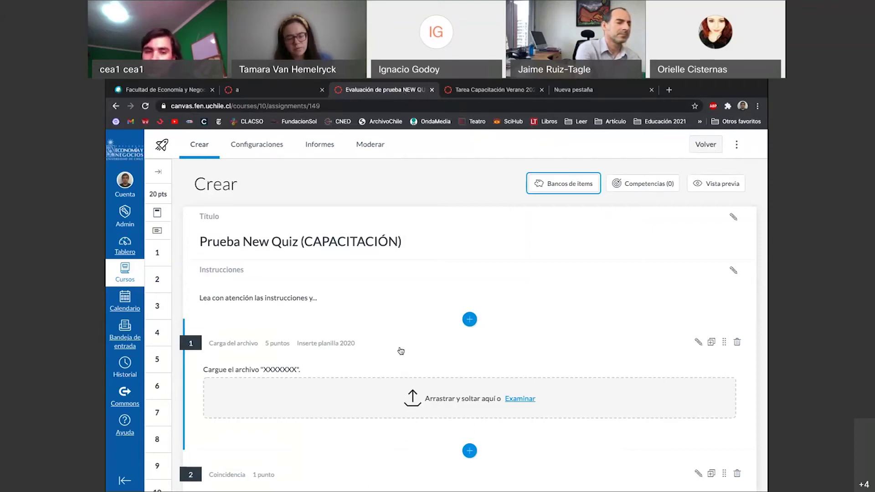
Step: Open the quiz instructions for editing and close the empty Nueva pestaña browser tab
{"action": "left_click", "coordinate": [406, 307]}
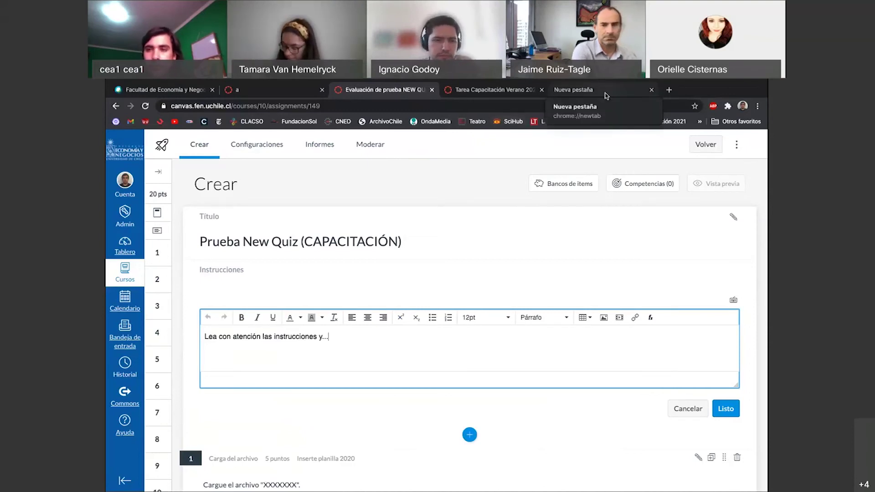
{"action": "left_click", "coordinate": [651, 91]}
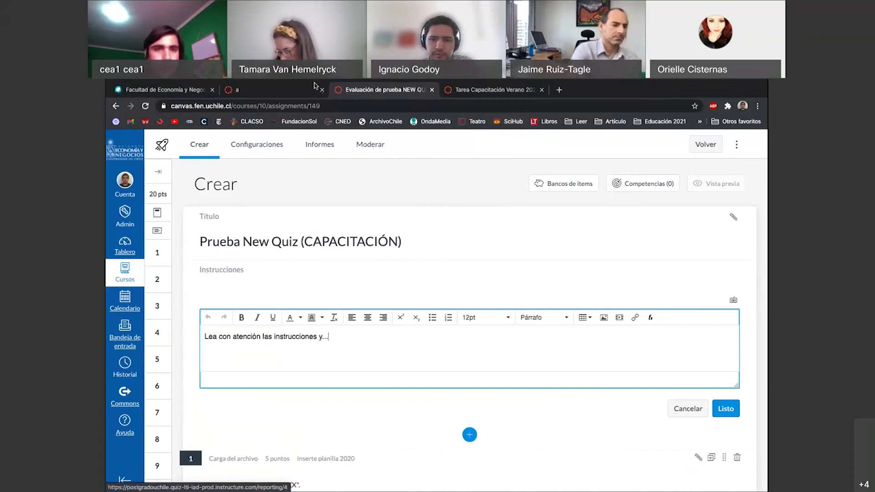
{"action": "mouse_move", "coordinate": [324, 87]}
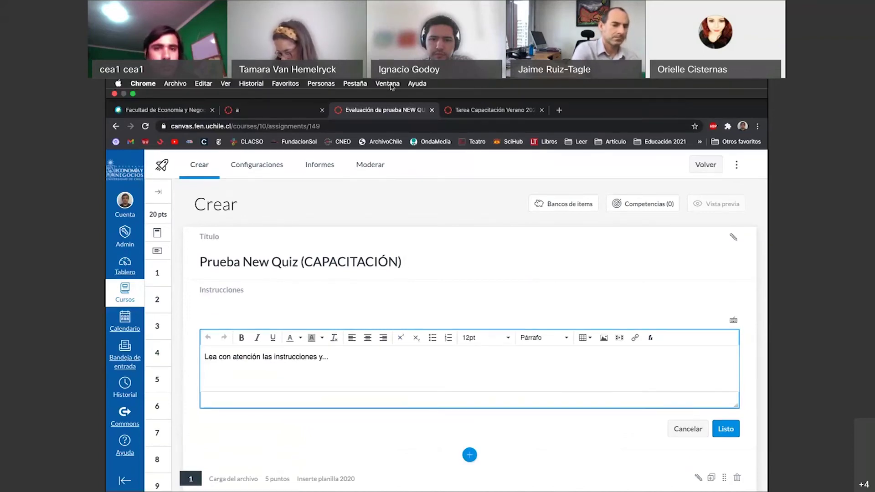
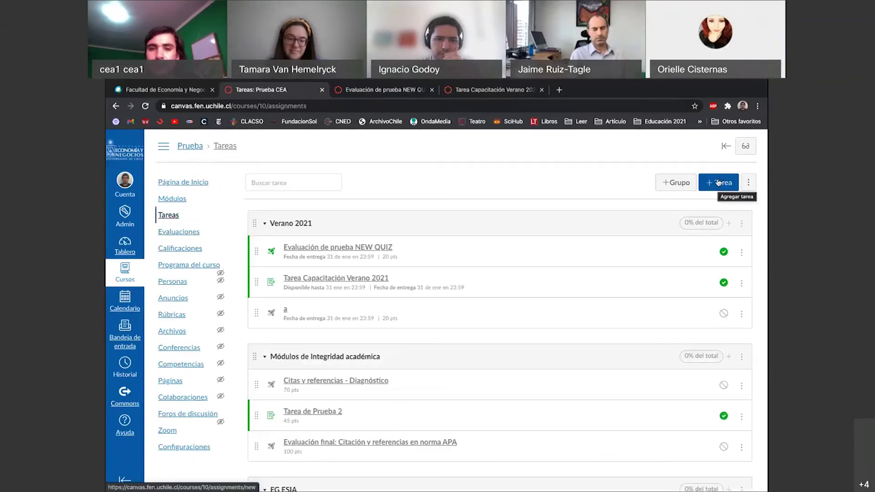
Step: Add a new assignment to the Prueba course and name it "Nombre"
{"action": "left_click", "coordinate": [719, 182]}
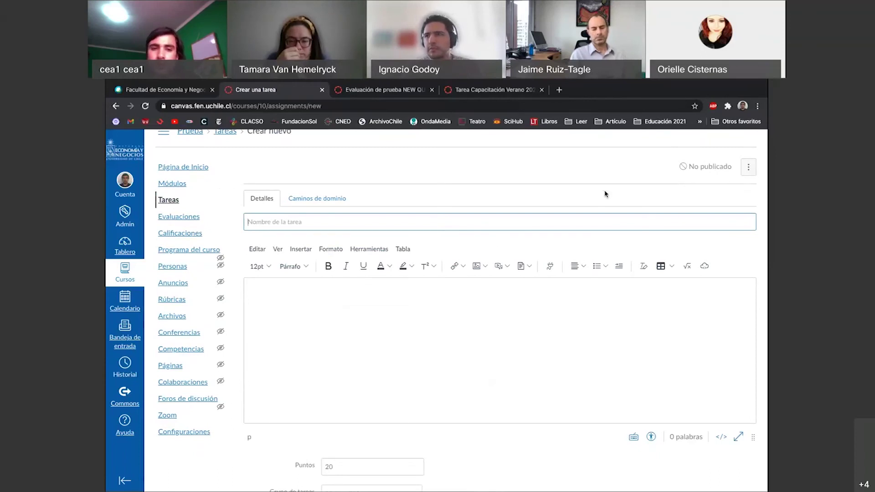
{"action": "type", "text": "N"}
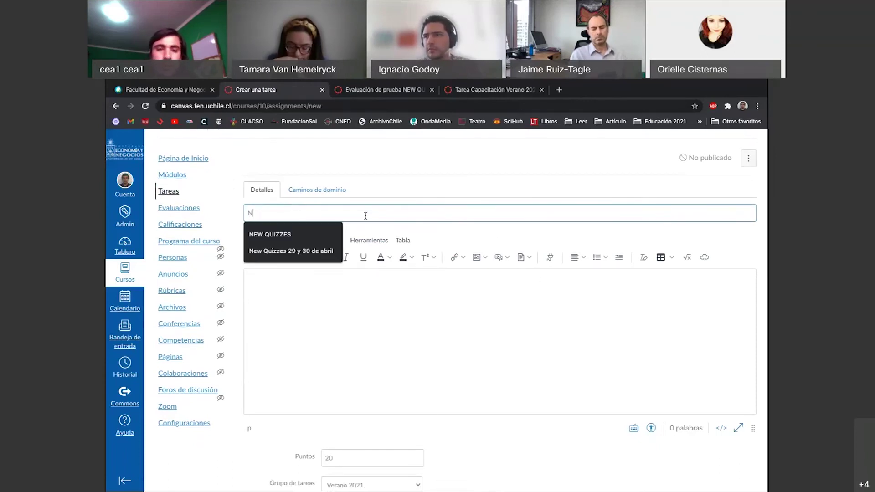
{"action": "type", "text": "ombre"}
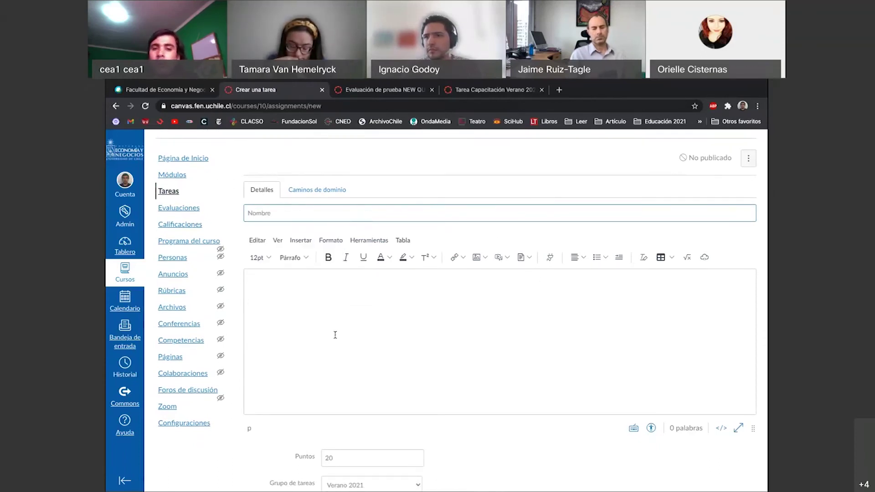
Step: Examine the new assignment's description editor and its points, assignment group and grade display settings
{"action": "scroll", "coordinate": [335, 335], "scroll_direction": "down", "scroll_amount": 1}
{"action": "left_click", "coordinate": [364, 302]}
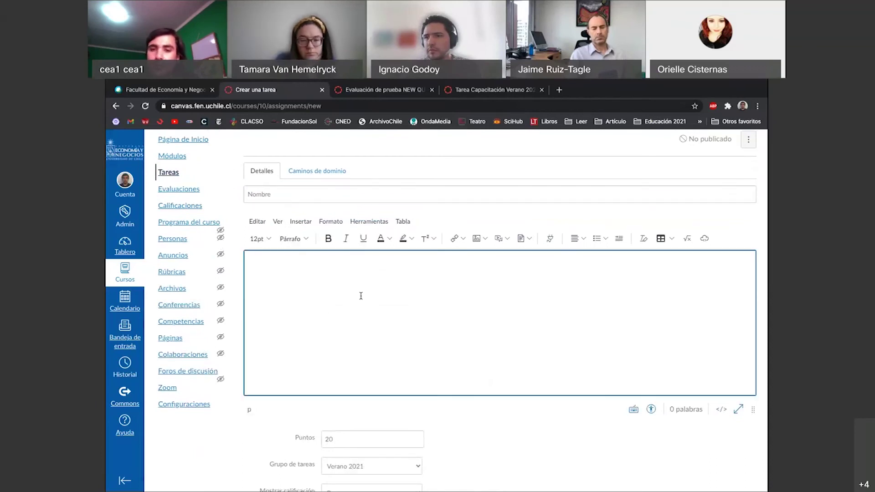
{"action": "scroll", "coordinate": [360, 296], "scroll_direction": "down", "scroll_amount": 1}
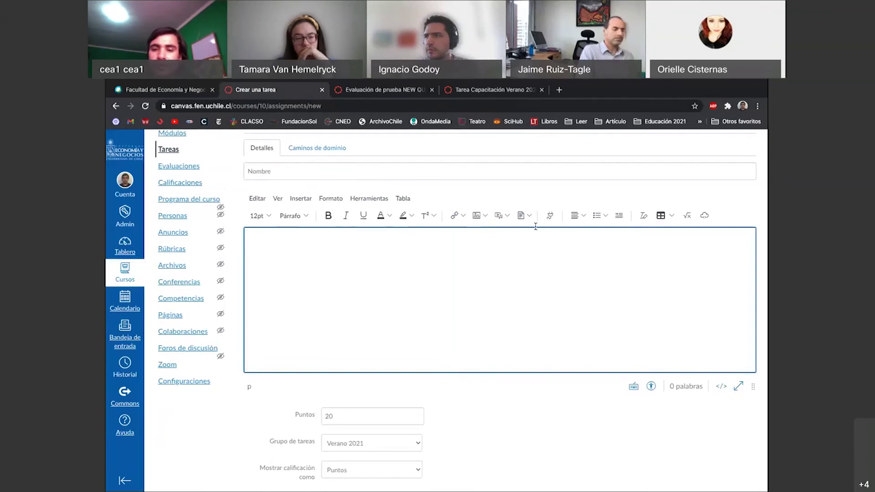
{"action": "scroll", "coordinate": [397, 255], "scroll_direction": "down", "scroll_amount": 2}
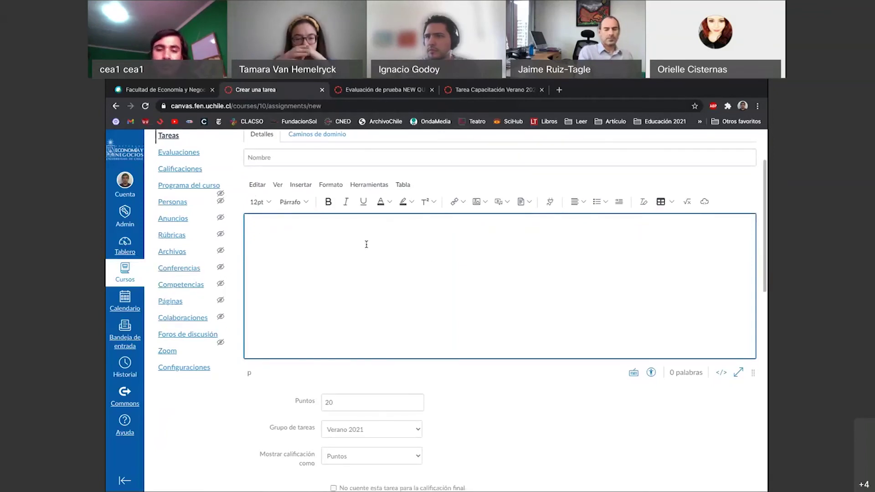
{"action": "scroll", "coordinate": [366, 244], "scroll_direction": "down", "scroll_amount": 3}
{"action": "scroll", "coordinate": [366, 244], "scroll_direction": "down", "scroll_amount": 4}
{"action": "double_click", "coordinate": [368, 246]}
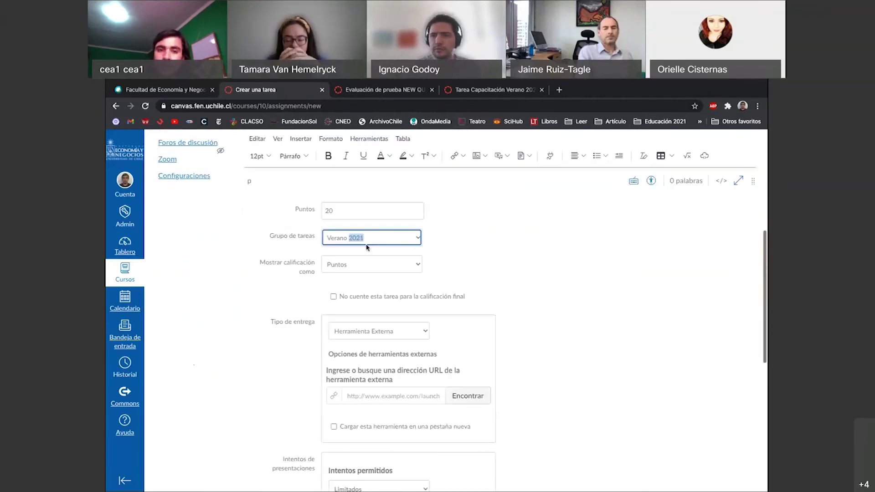
{"action": "right_click", "coordinate": [368, 246]}
{"action": "left_click", "coordinate": [505, 236]}
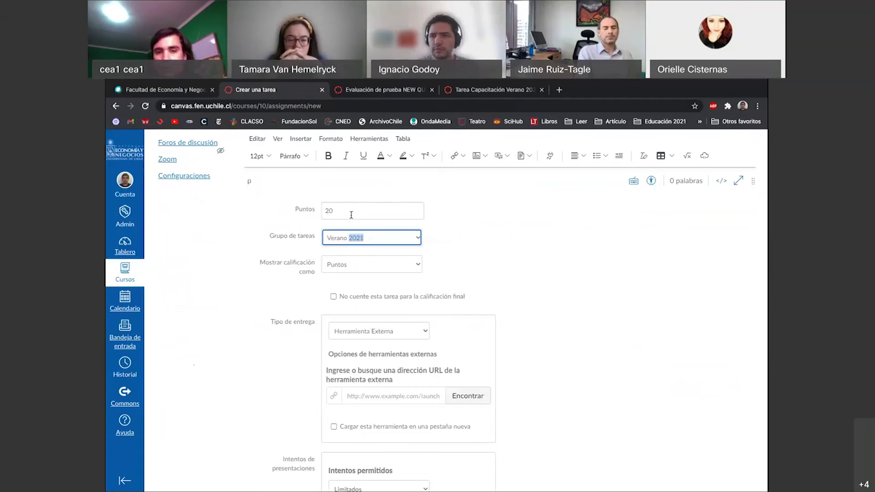
{"action": "left_click", "coordinate": [351, 215]}
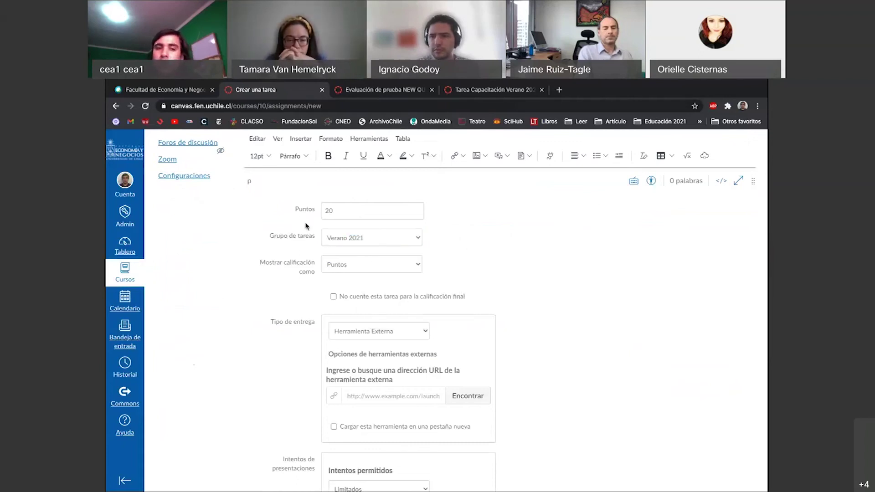
{"action": "left_click", "coordinate": [358, 268]}
{"action": "left_click", "coordinate": [358, 265]}
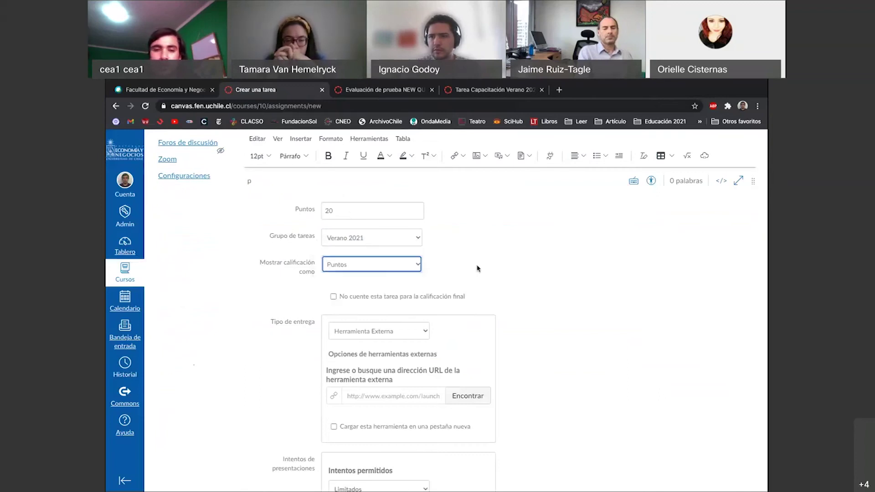
{"action": "left_click", "coordinate": [484, 285]}
Step: Set the assignment's submission type to En línea
{"action": "scroll", "coordinate": [484, 286], "scroll_direction": "down", "scroll_amount": 1}
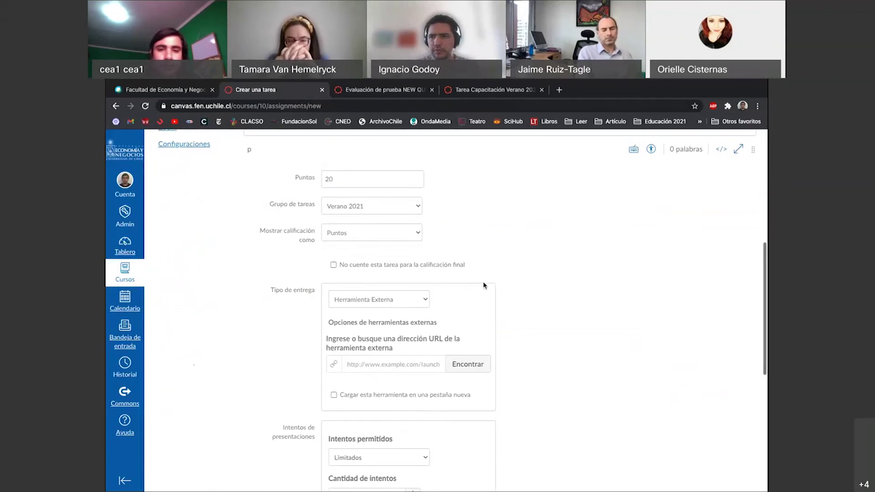
{"action": "scroll", "coordinate": [484, 286], "scroll_direction": "down", "scroll_amount": 2}
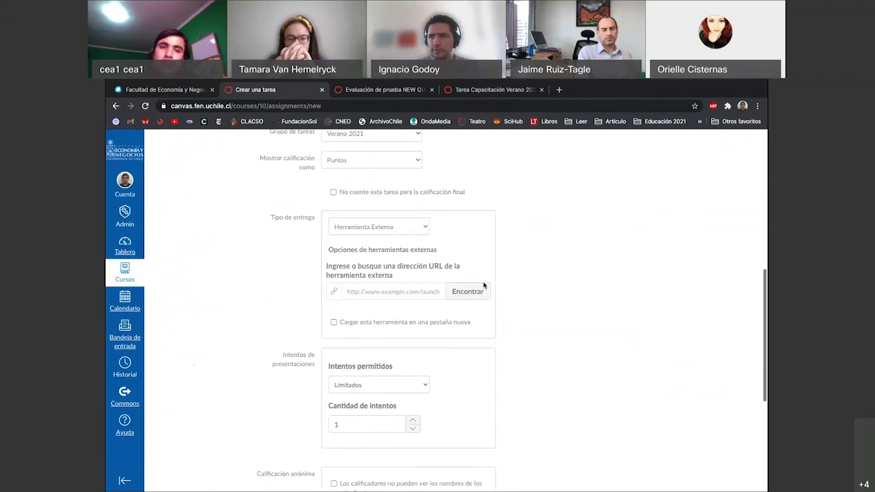
{"action": "scroll", "coordinate": [484, 286], "scroll_direction": "down", "scroll_amount": 2}
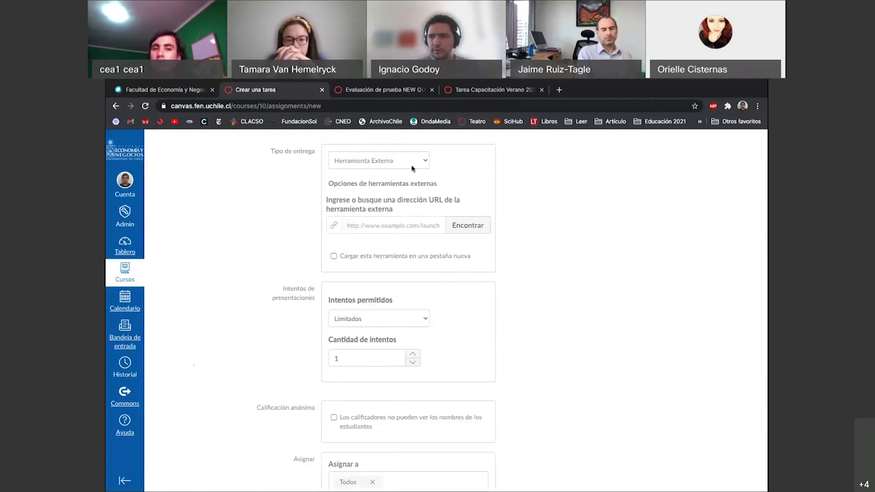
{"action": "left_click", "coordinate": [383, 165]}
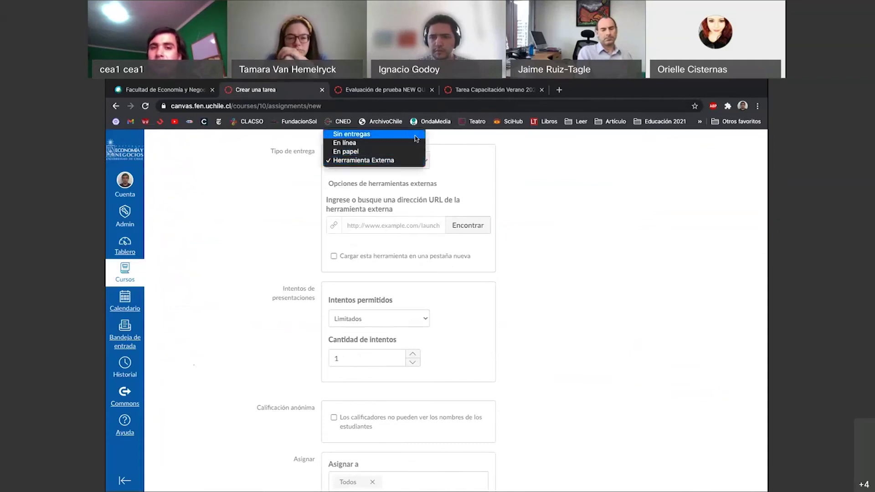
{"action": "left_click", "coordinate": [355, 145]}
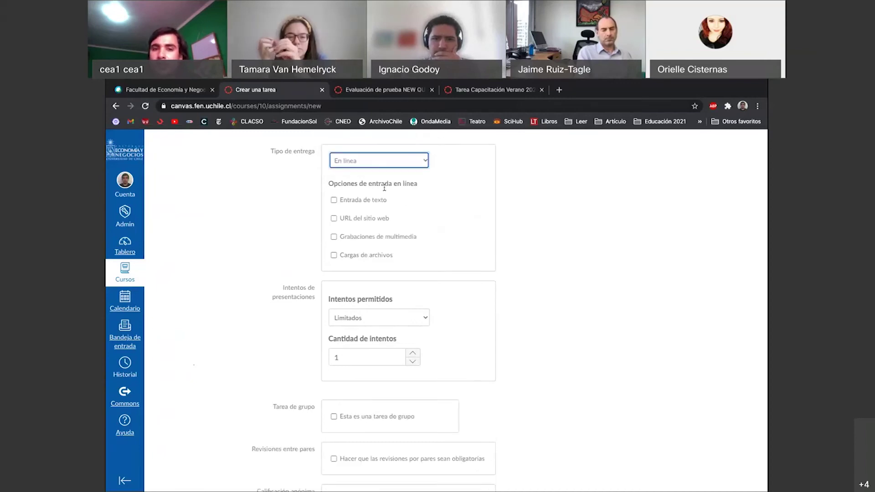
Step: Try the online entry options Cargas de archivos, Entrada de texto and Grabaciones de multimedia one at a time, clearing each again
{"action": "left_click", "coordinate": [334, 255]}
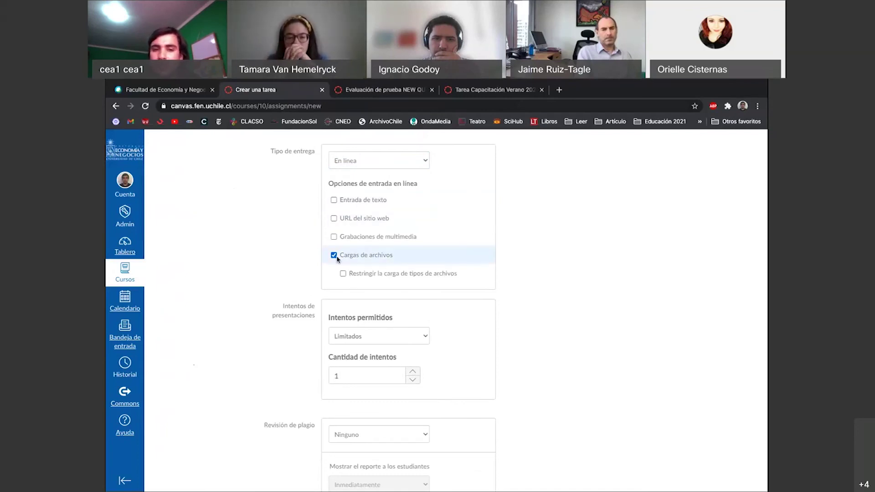
{"action": "left_click", "coordinate": [336, 257]}
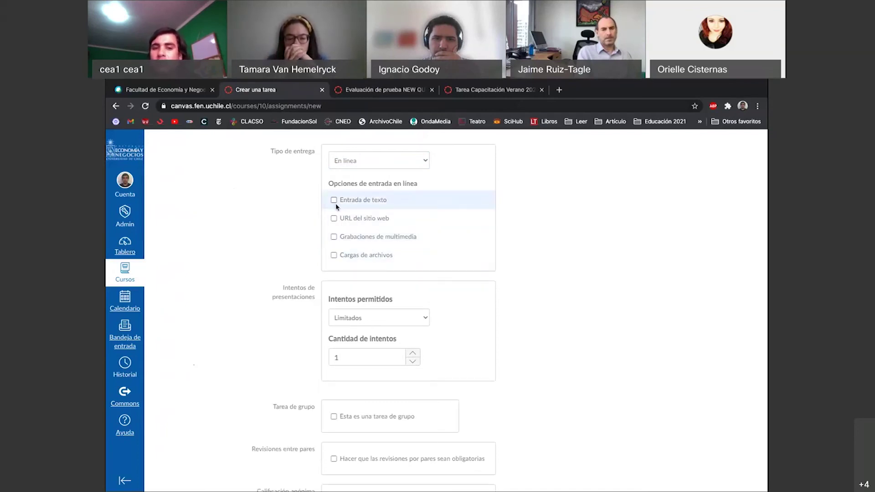
{"action": "left_click", "coordinate": [335, 202]}
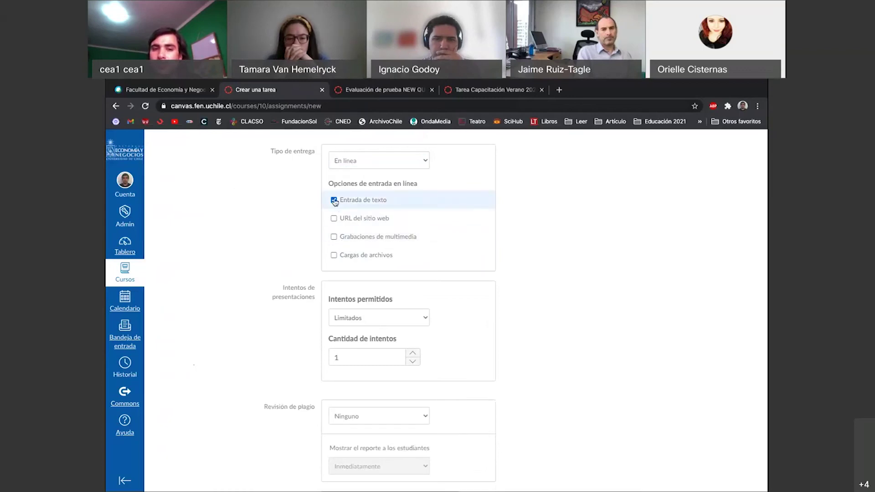
{"action": "left_click", "coordinate": [334, 200]}
{"action": "left_click", "coordinate": [334, 237]}
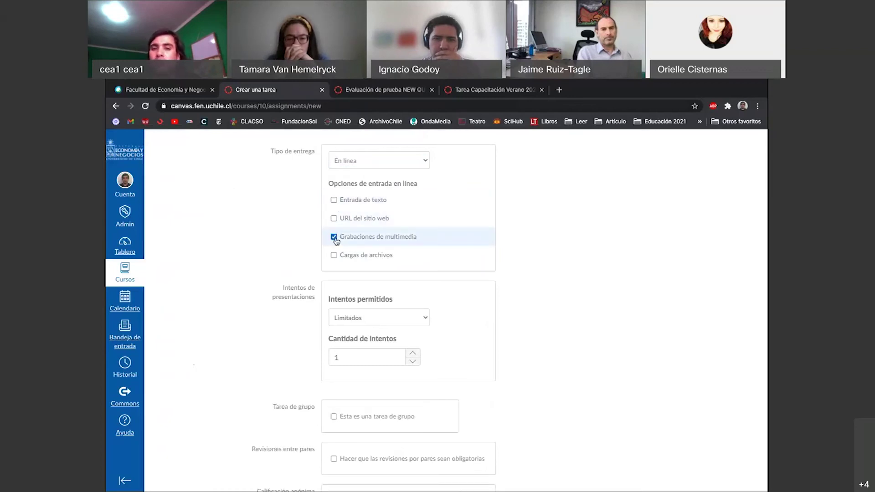
{"action": "left_click", "coordinate": [334, 237]}
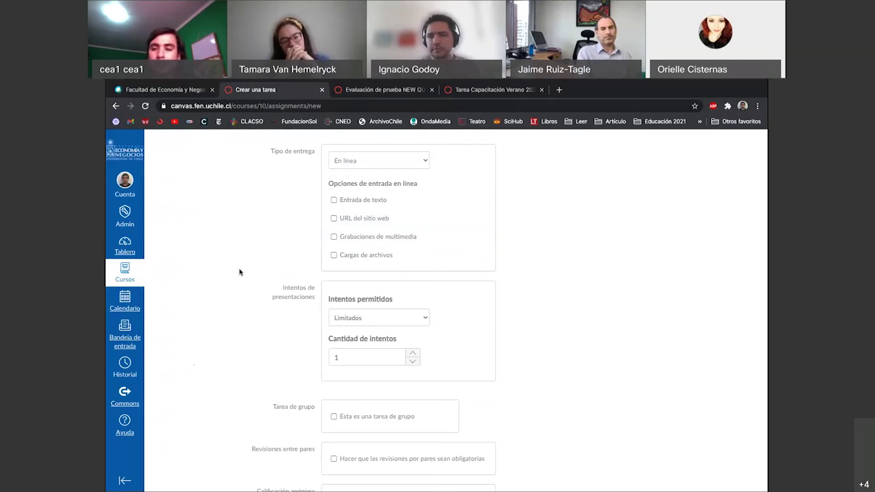
Step: Allow online submissions through Entrada de texto and Cargas de archivos
{"action": "scroll", "coordinate": [369, 260], "scroll_direction": "up", "scroll_amount": 1}
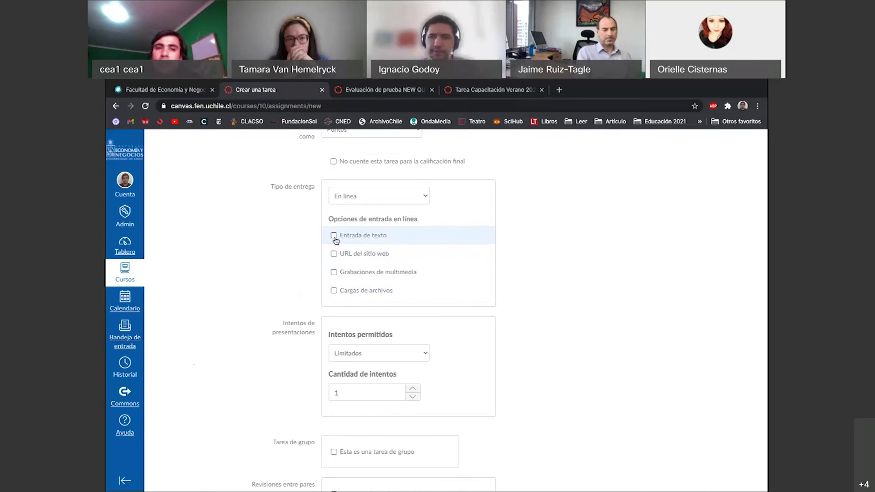
{"action": "scroll", "coordinate": [336, 241], "scroll_direction": "up", "scroll_amount": 1}
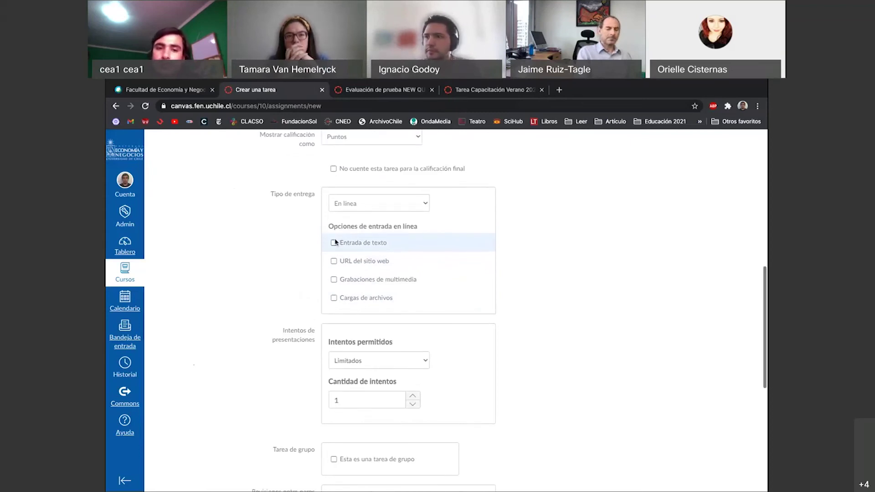
{"action": "left_click", "coordinate": [334, 244]}
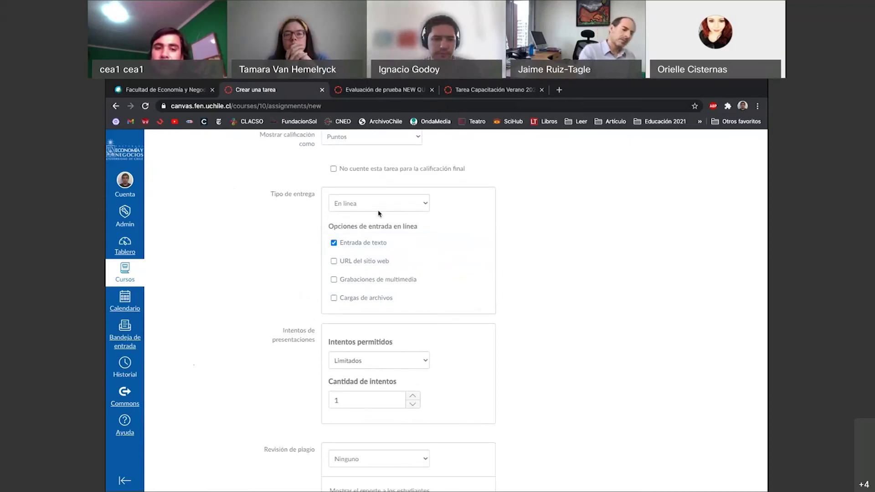
{"action": "left_click", "coordinate": [334, 298]}
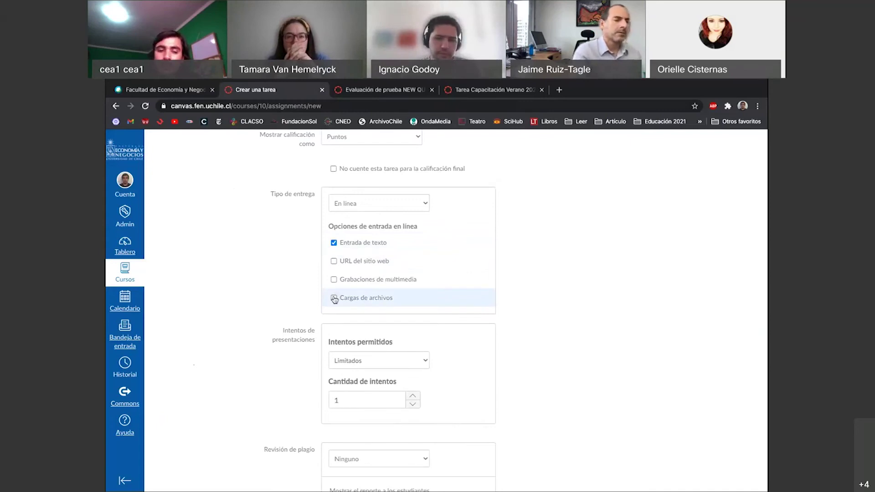
Step: Set the assignment's plagiarism review to Turnitin
{"action": "scroll", "coordinate": [374, 299], "scroll_direction": "down", "scroll_amount": 2}
{"action": "scroll", "coordinate": [374, 296], "scroll_direction": "down", "scroll_amount": 1}
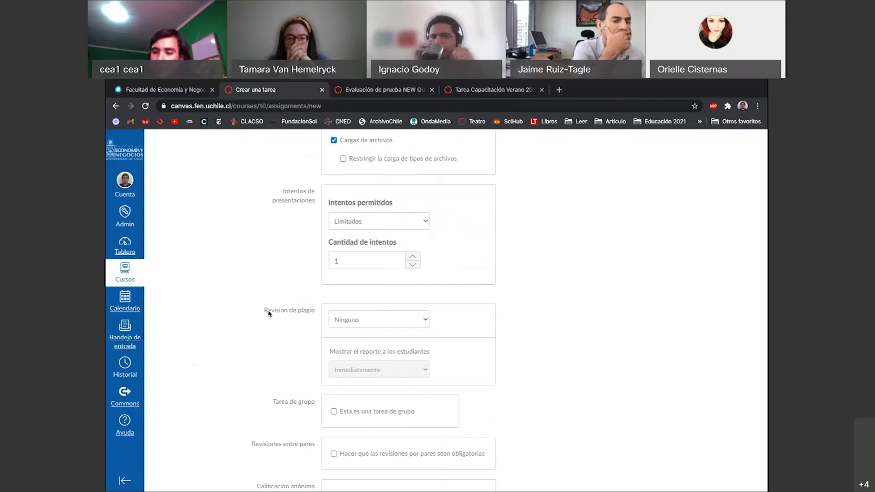
{"action": "left_click_drag", "start_coordinate": [296, 314], "coordinate": [279, 315]}
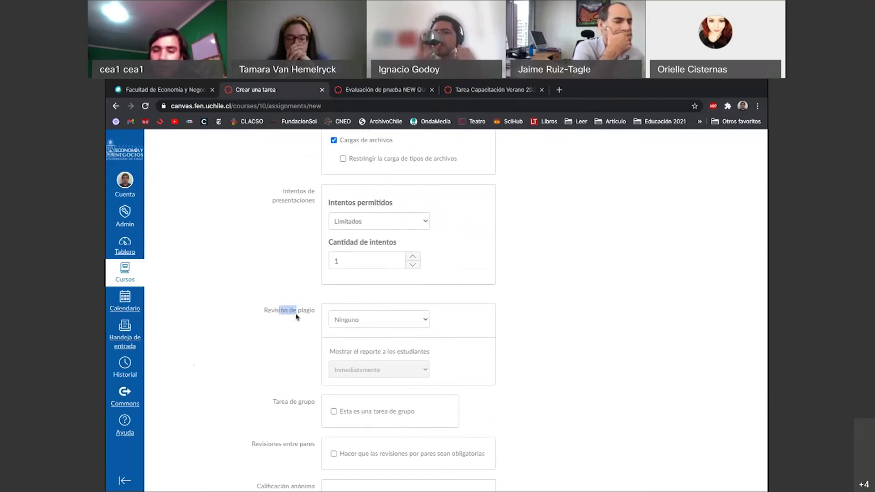
{"action": "left_click", "coordinate": [409, 322]}
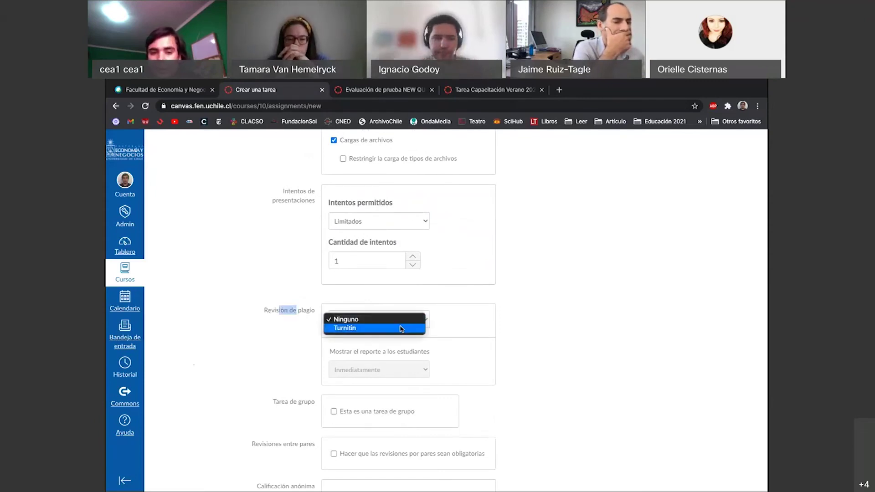
{"action": "left_click", "coordinate": [353, 329]}
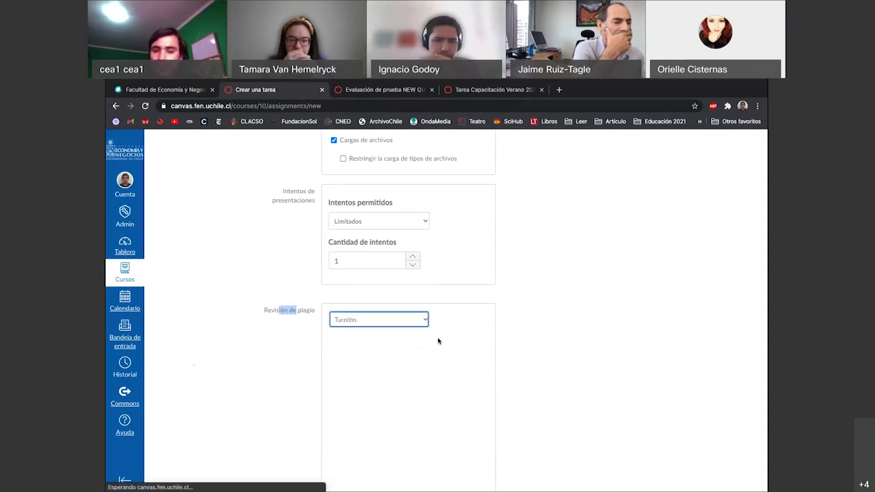
{"action": "left_click", "coordinate": [294, 351]}
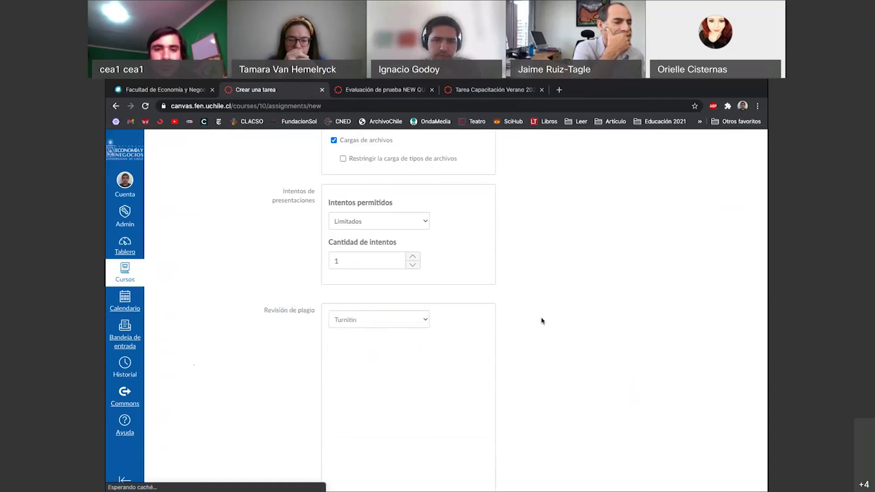
Step: Examine the Turnitin options for storing submissions, comparison sources, similarity report exclusions and showing the report to students
{"action": "scroll", "coordinate": [541, 321], "scroll_direction": "down", "scroll_amount": 2}
{"action": "scroll", "coordinate": [542, 321], "scroll_direction": "down", "scroll_amount": 1}
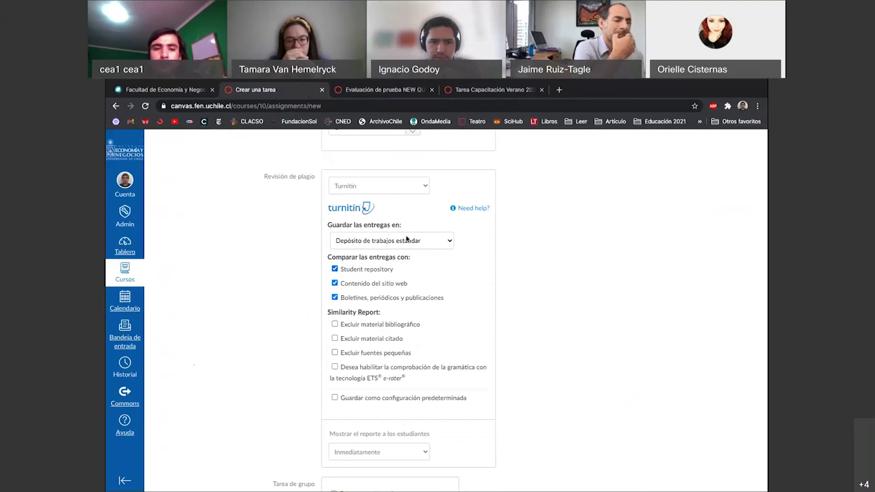
{"action": "left_click", "coordinate": [336, 270]}
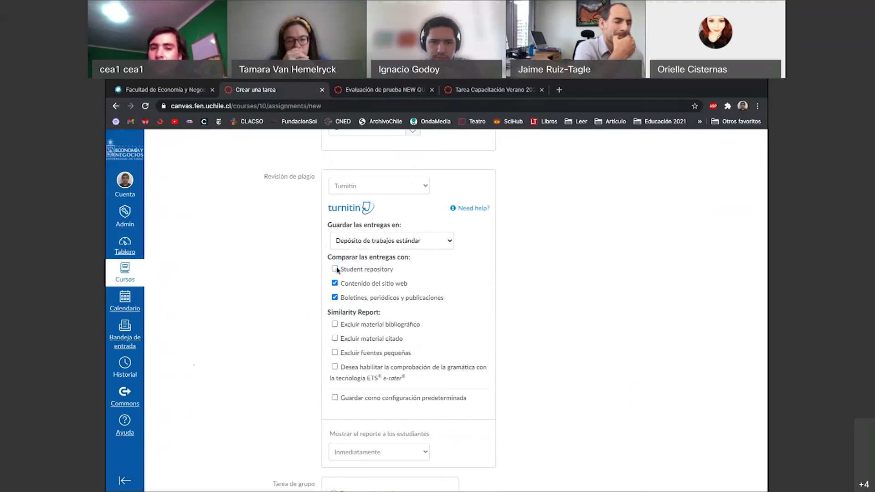
{"action": "left_click", "coordinate": [336, 270]}
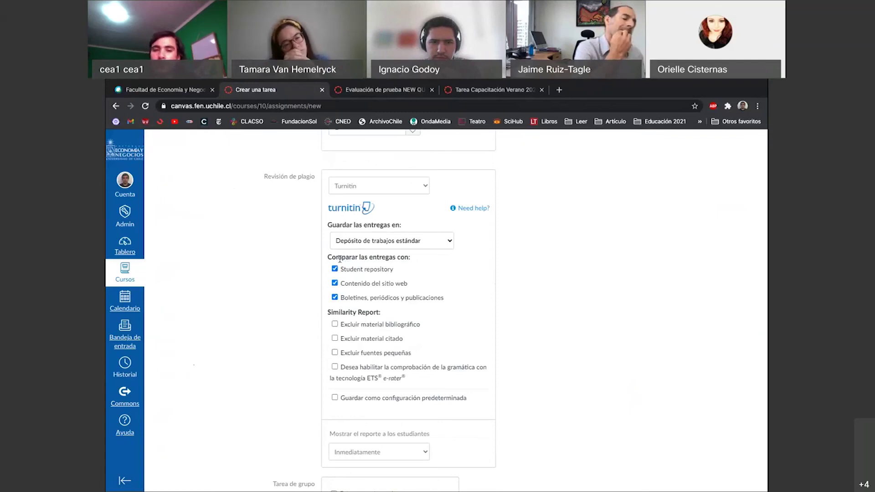
{"action": "left_click_drag", "start_coordinate": [392, 270], "coordinate": [344, 270]}
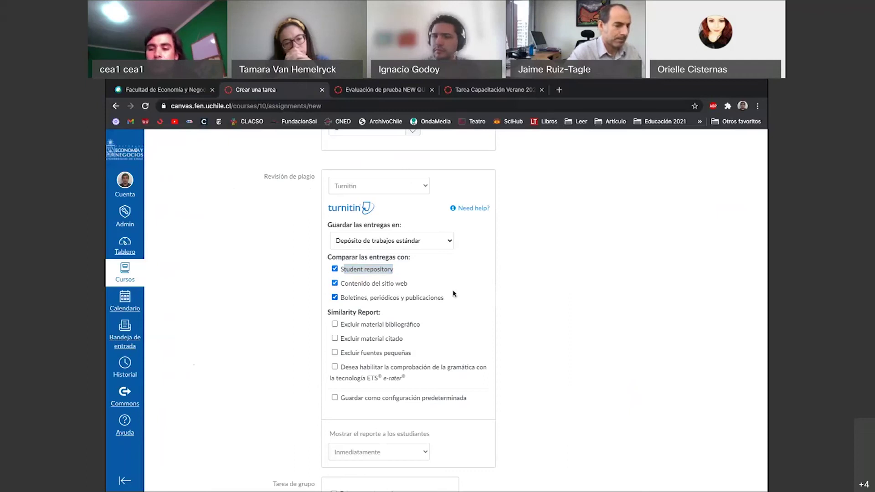
{"action": "triple_click", "coordinate": [407, 283]}
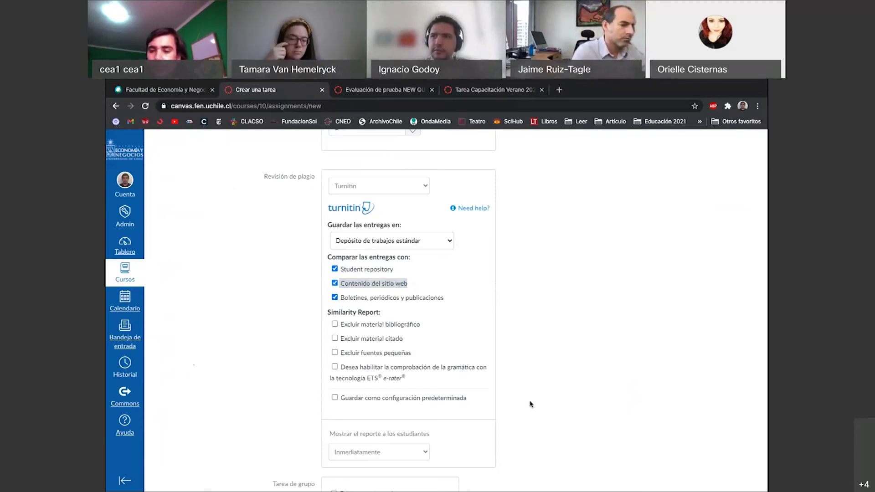
{"action": "scroll", "coordinate": [474, 421], "scroll_direction": "down", "scroll_amount": 1}
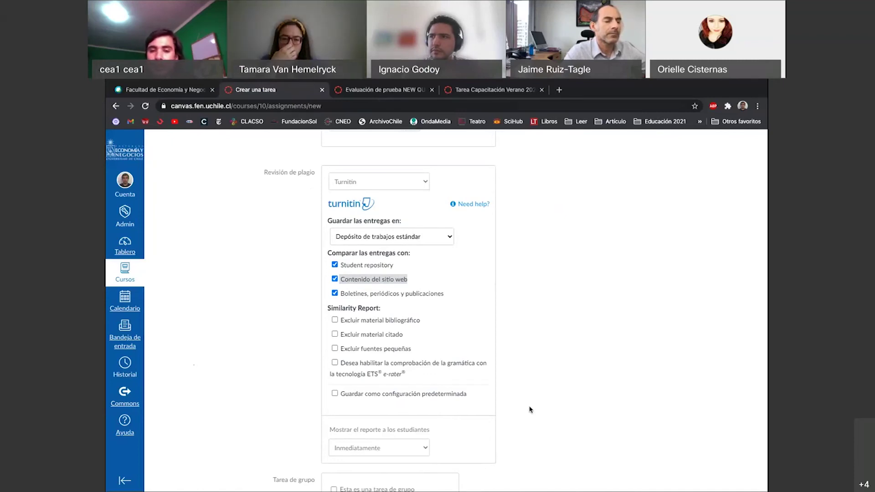
{"action": "scroll", "coordinate": [530, 409], "scroll_direction": "down", "scroll_amount": 1}
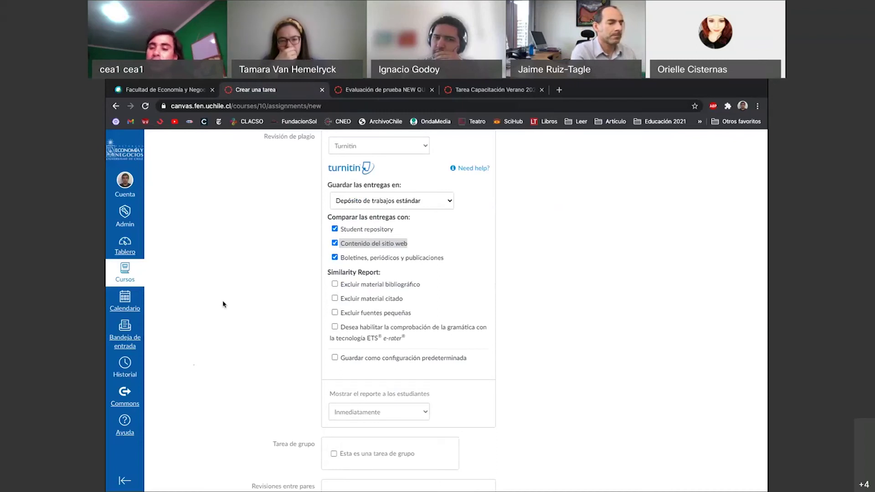
{"action": "scroll", "coordinate": [231, 305], "scroll_direction": "down", "scroll_amount": 1}
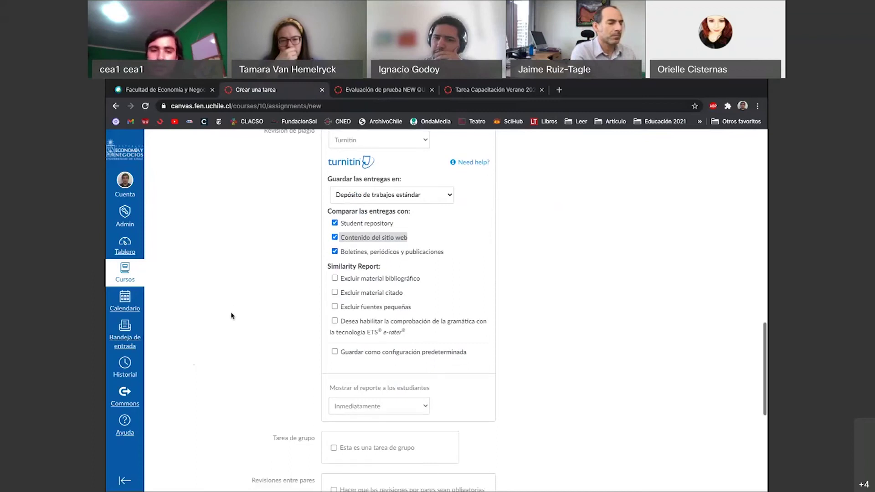
{"action": "scroll", "coordinate": [234, 315], "scroll_direction": "down", "scroll_amount": 1}
{"action": "scroll", "coordinate": [246, 316], "scroll_direction": "down", "scroll_amount": 1}
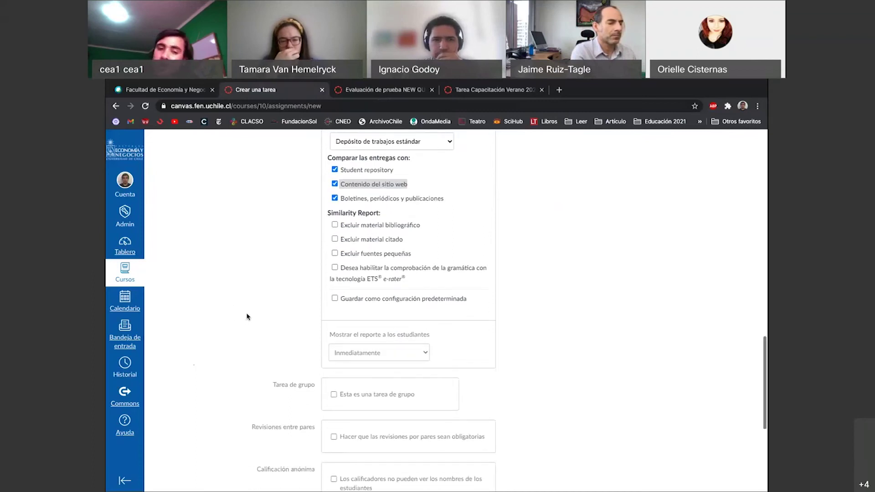
Step: Set the Turnitin report's visibility to students (Mostrar el reporte a los estudiantes) to Nunca
{"action": "left_click", "coordinate": [423, 353]}
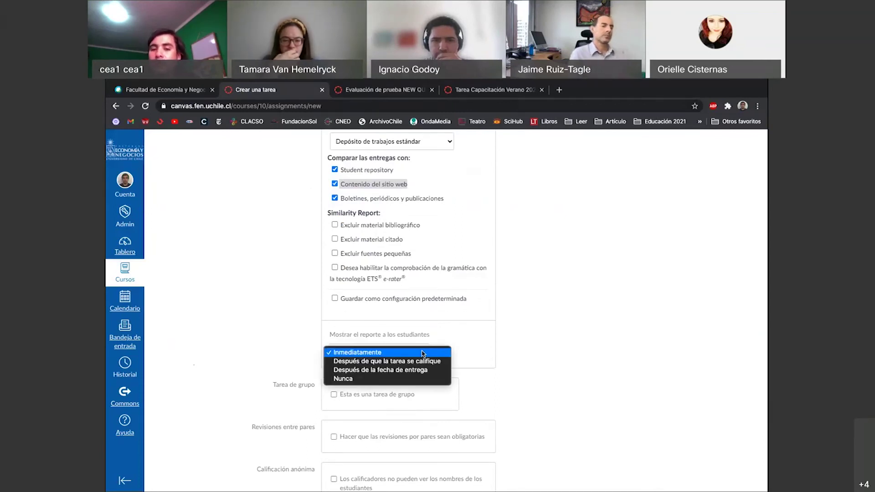
{"action": "left_click", "coordinate": [423, 353]}
{"action": "left_click", "coordinate": [419, 353]}
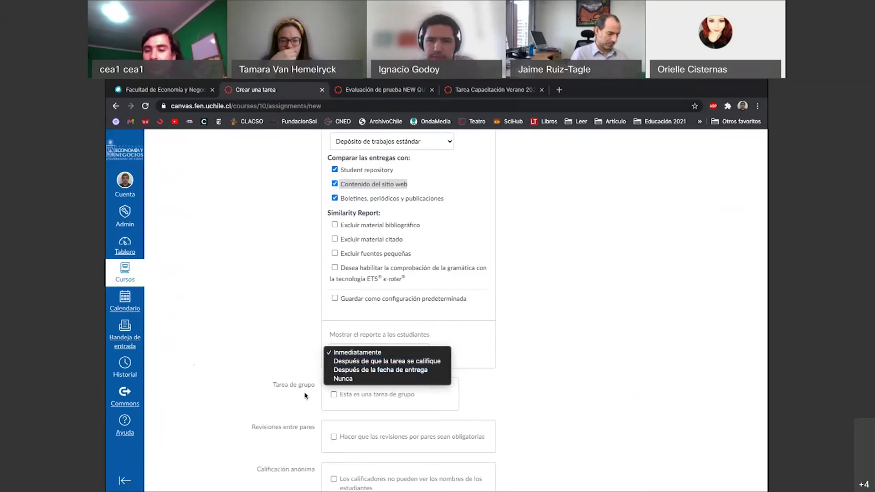
{"action": "left_click", "coordinate": [358, 380]}
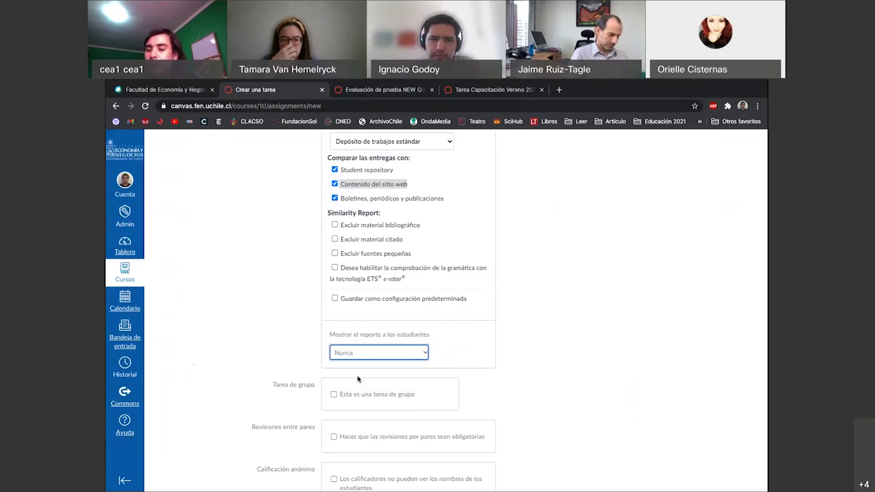
Step: Try restricting the allowed file types for Cargas de archivos, clearing the restriction again
{"action": "scroll", "coordinate": [290, 360], "scroll_direction": "down", "scroll_amount": 1}
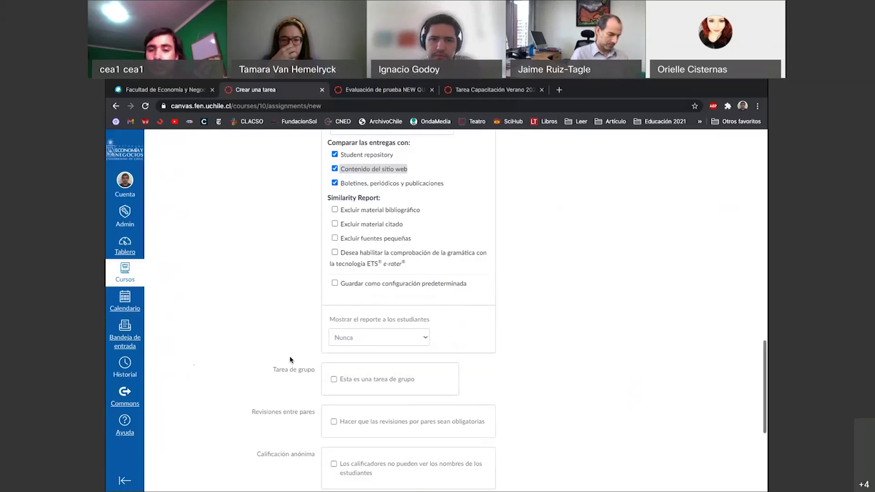
{"action": "scroll", "coordinate": [290, 361], "scroll_direction": "up", "scroll_amount": 3}
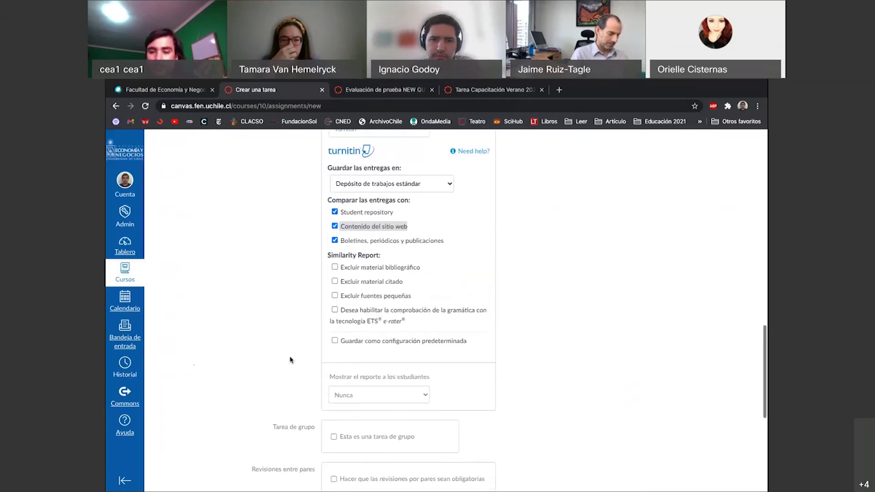
{"action": "scroll", "coordinate": [290, 360], "scroll_direction": "up", "scroll_amount": 2}
{"action": "scroll", "coordinate": [290, 360], "scroll_direction": "up", "scroll_amount": 16}
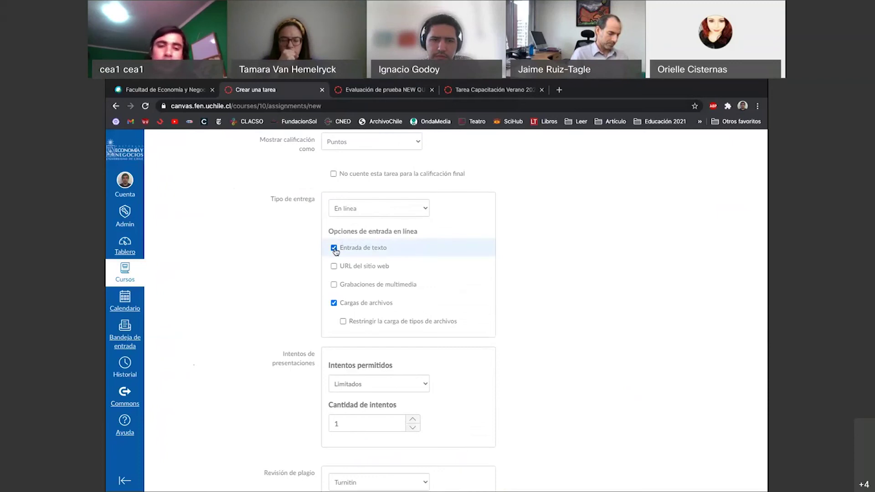
{"action": "left_click", "coordinate": [343, 322]}
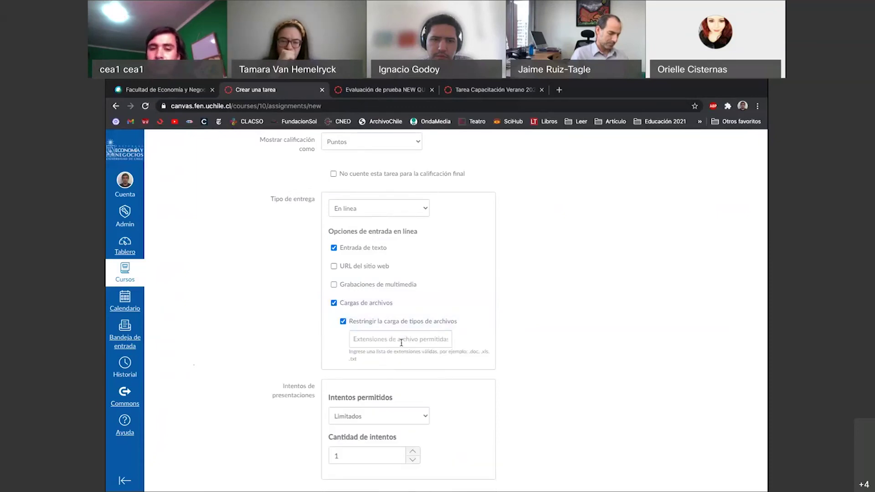
{"action": "left_click", "coordinate": [343, 322]}
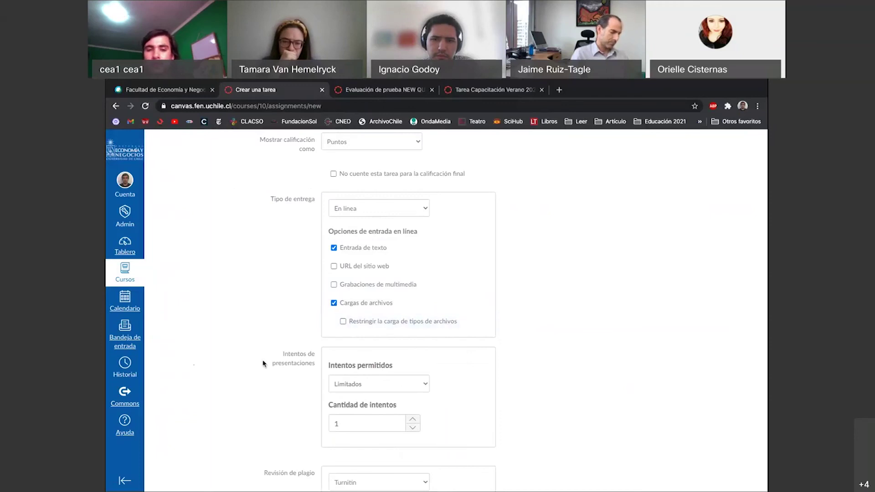
Step: Set the number of allowed submission attempts to 3
{"action": "scroll", "coordinate": [263, 364], "scroll_direction": "down", "scroll_amount": 3}
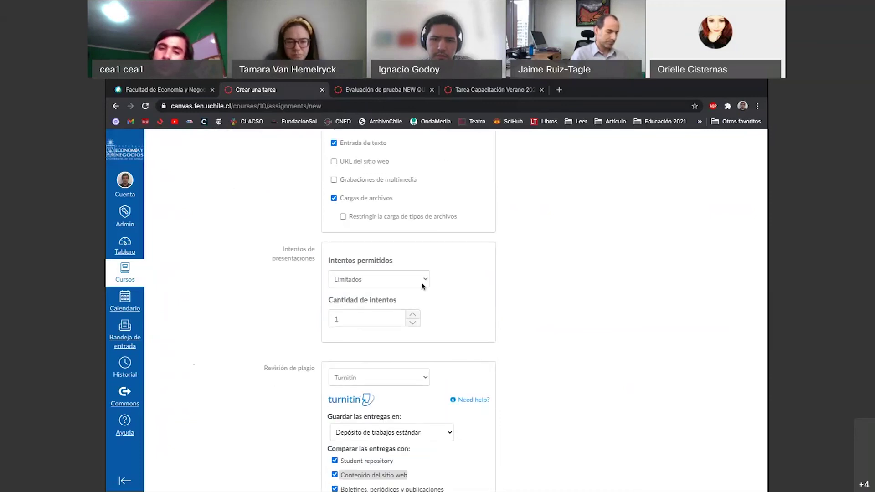
{"action": "scroll", "coordinate": [417, 279], "scroll_direction": "down", "scroll_amount": 1}
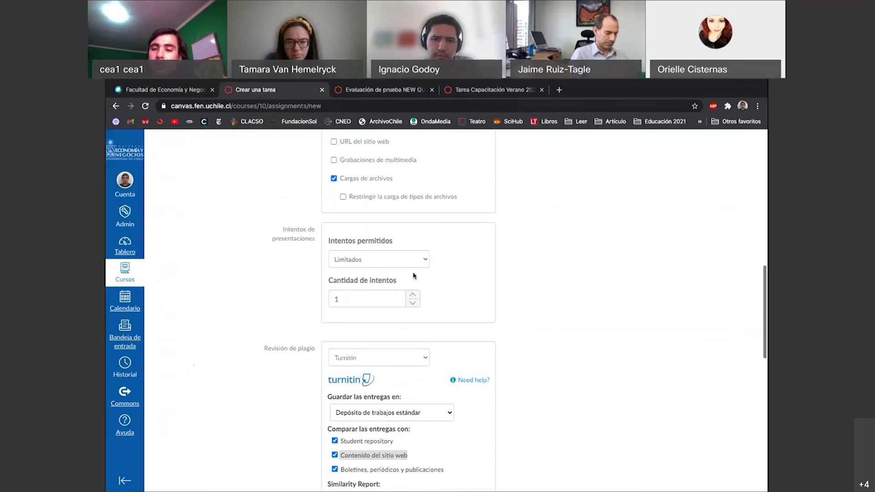
{"action": "left_click", "coordinate": [413, 296]}
{"action": "left_click", "coordinate": [413, 295]}
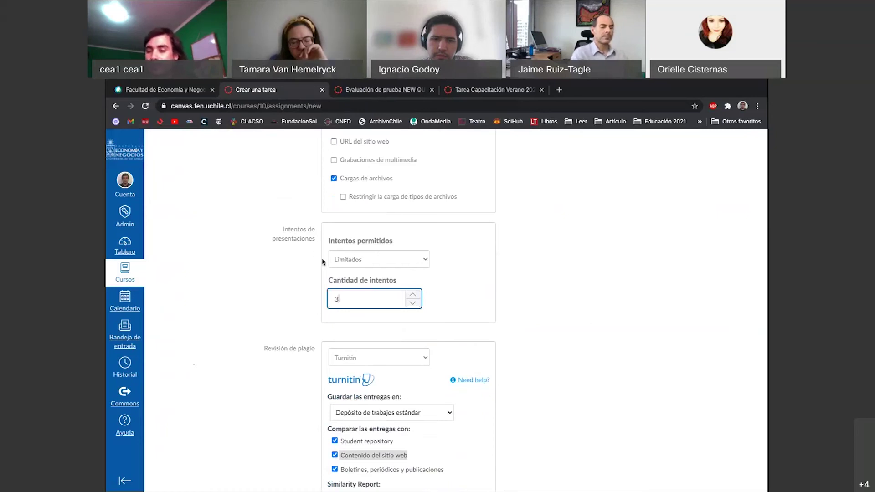
{"action": "left_click", "coordinate": [587, 321]}
{"action": "scroll", "coordinate": [587, 322], "scroll_direction": "down", "scroll_amount": 1}
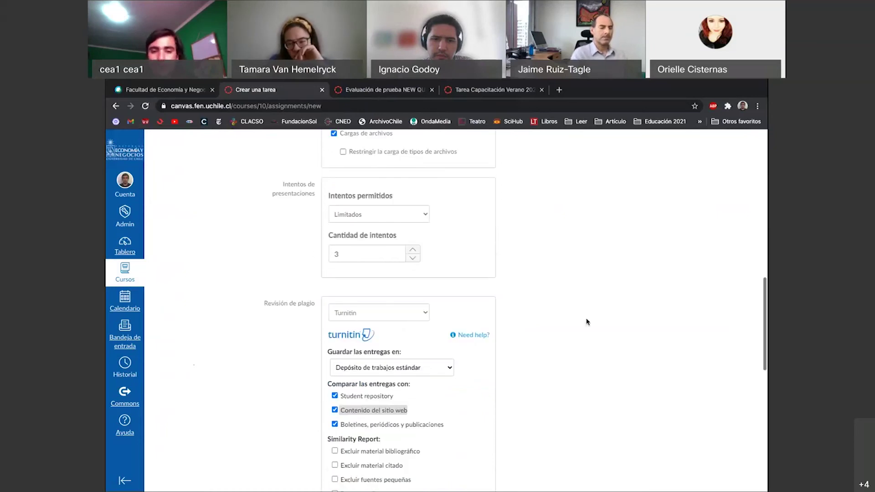
Step: Mark the assignment as a group assignment with Esta es una tarea de grupo
{"action": "scroll", "coordinate": [587, 322], "scroll_direction": "down", "scroll_amount": 8}
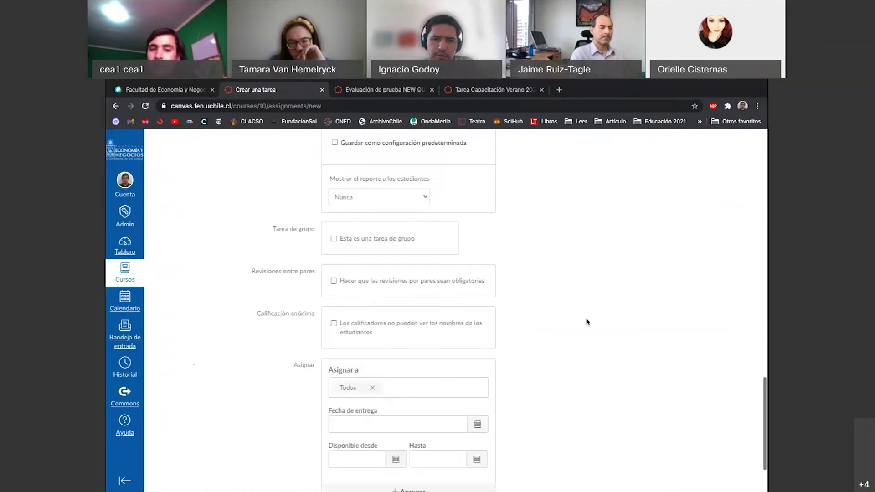
{"action": "left_click", "coordinate": [333, 240]}
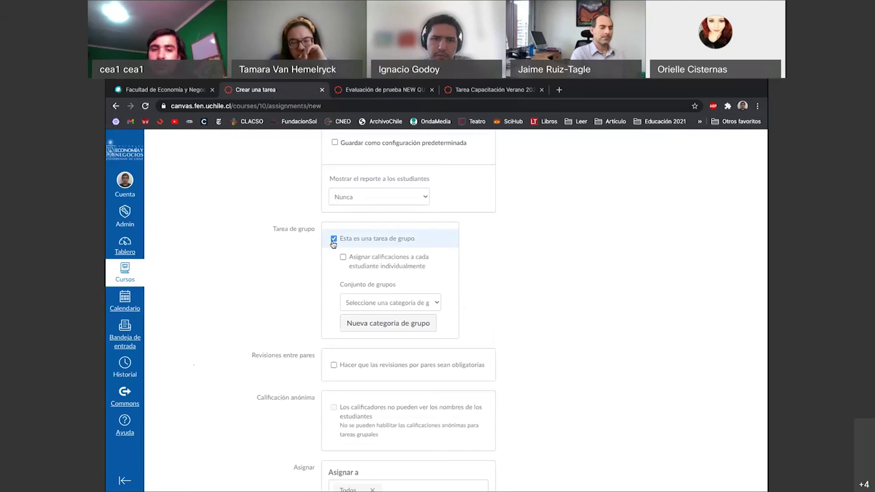
{"action": "left_click", "coordinate": [334, 239]}
{"action": "left_click", "coordinate": [333, 242]}
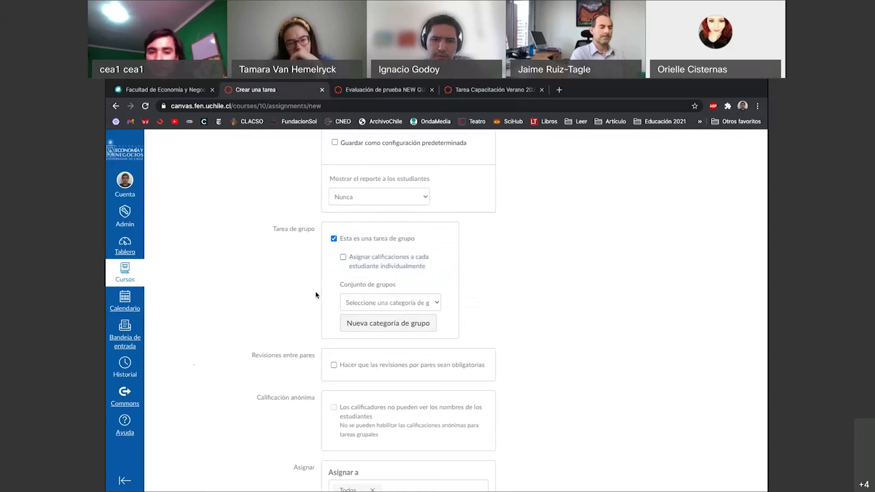
Step: Try making peer reviews mandatory, look over the assignment and anonymity options, and clear the requirement again
{"action": "scroll", "coordinate": [328, 287], "scroll_direction": "down", "scroll_amount": 1}
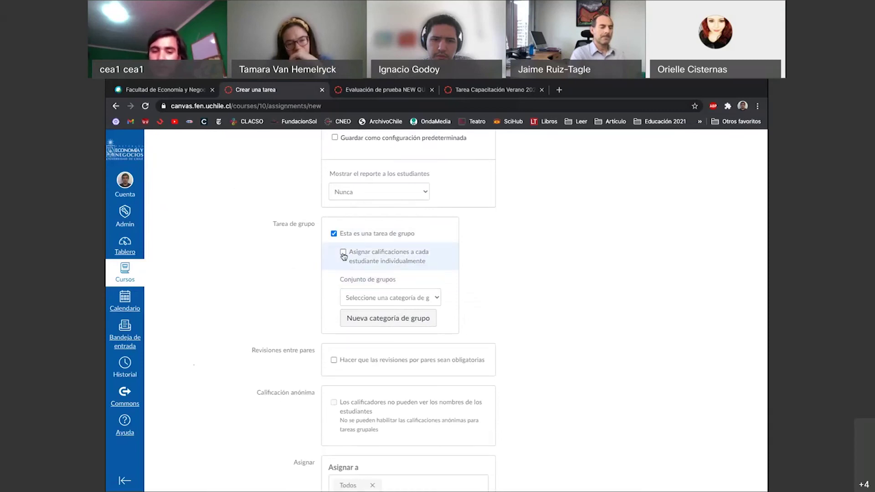
{"action": "scroll", "coordinate": [288, 288], "scroll_direction": "down", "scroll_amount": 2}
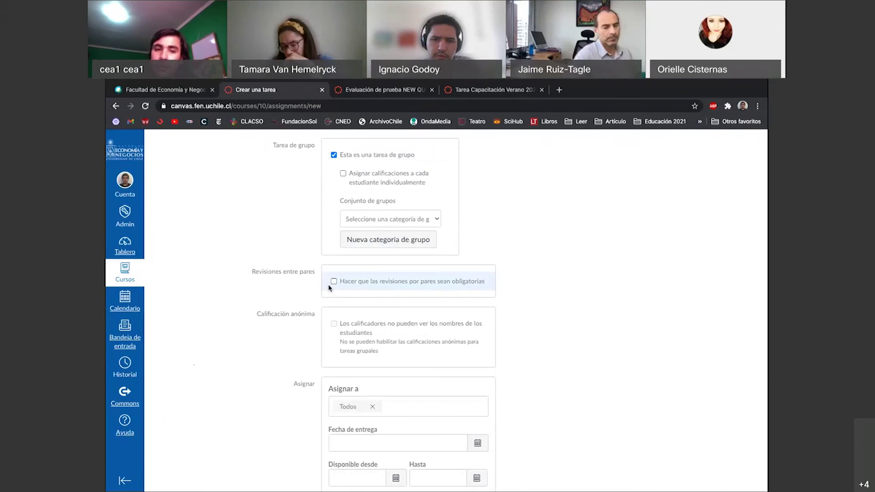
{"action": "scroll", "coordinate": [332, 280], "scroll_direction": "down", "scroll_amount": 1}
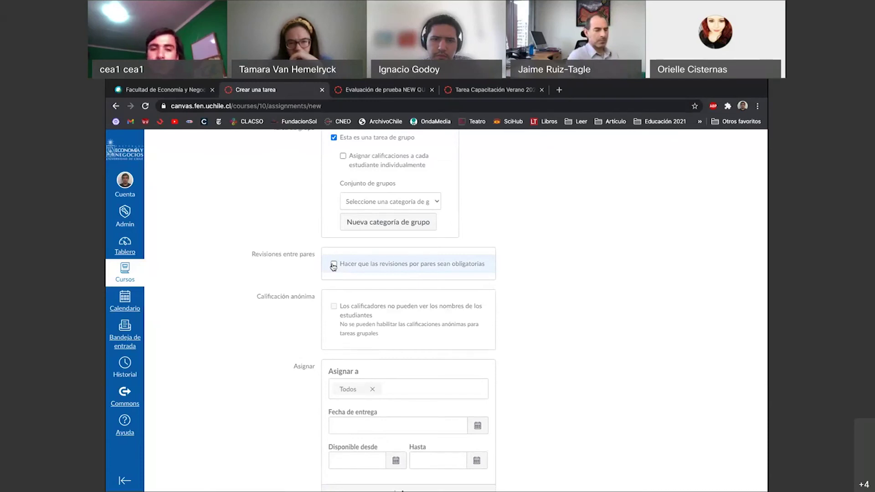
{"action": "left_click", "coordinate": [333, 266]}
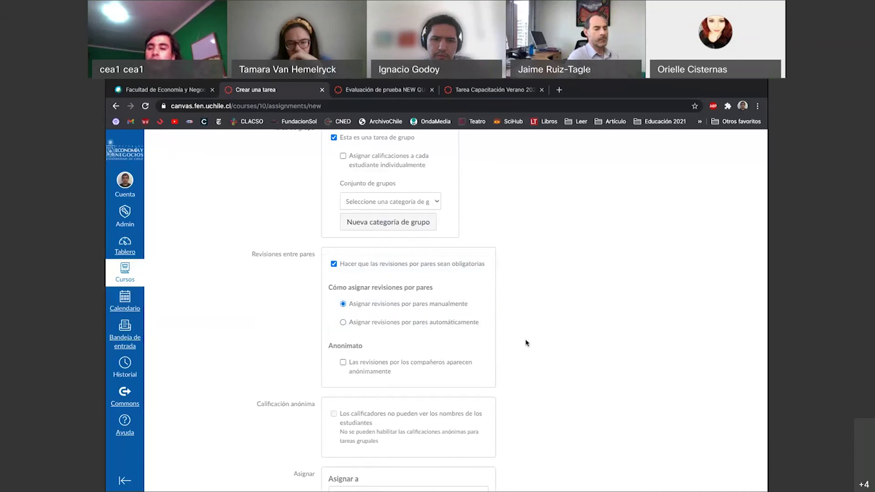
{"action": "scroll", "coordinate": [526, 343], "scroll_direction": "down", "scroll_amount": 1}
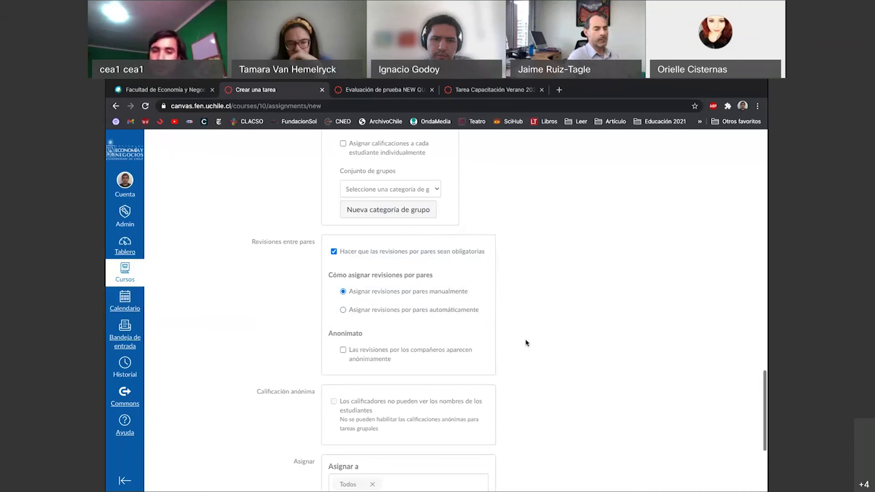
{"action": "scroll", "coordinate": [526, 343], "scroll_direction": "down", "scroll_amount": 1}
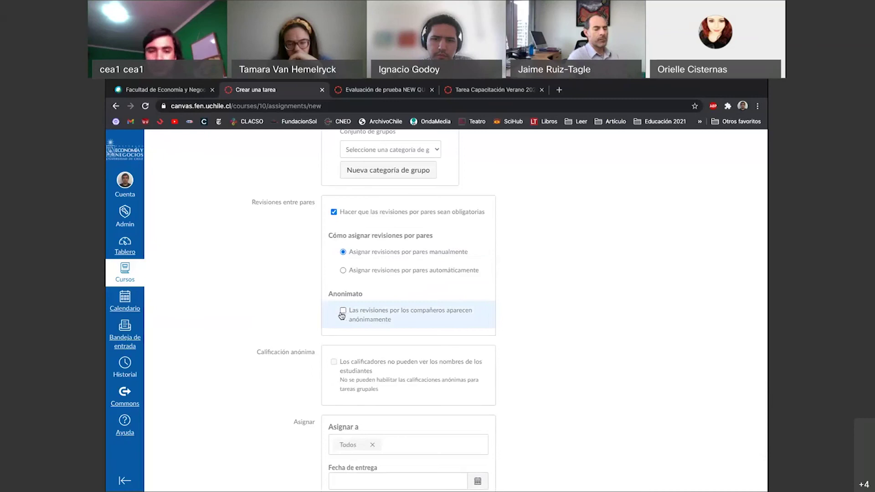
{"action": "scroll", "coordinate": [319, 313], "scroll_direction": "down", "scroll_amount": 1}
{"action": "scroll", "coordinate": [291, 311], "scroll_direction": "down", "scroll_amount": 2}
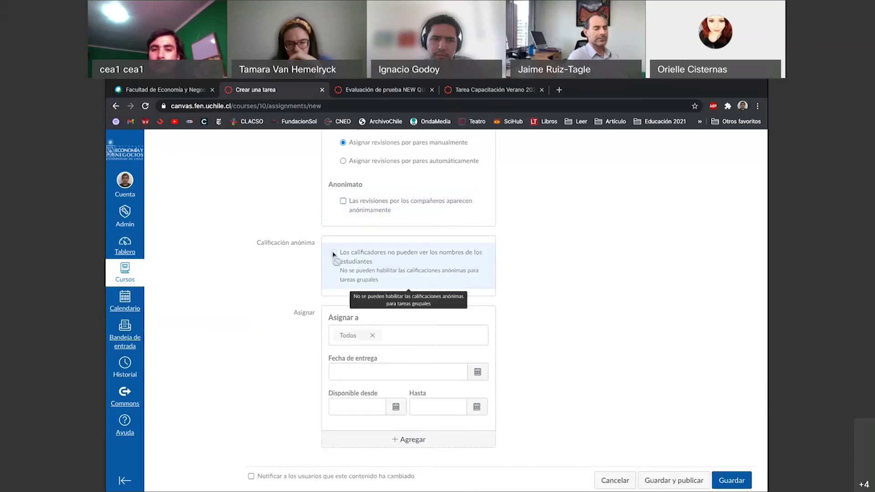
{"action": "scroll", "coordinate": [337, 246], "scroll_direction": "up", "scroll_amount": 2}
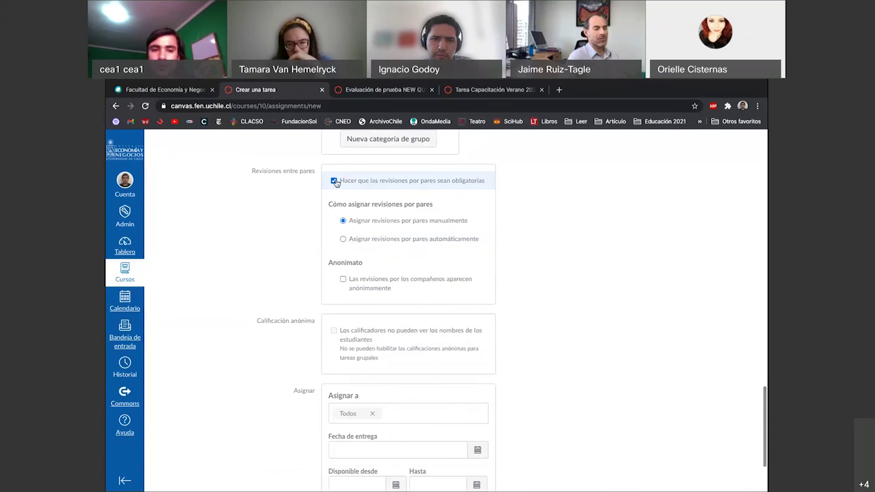
{"action": "left_click", "coordinate": [334, 181]}
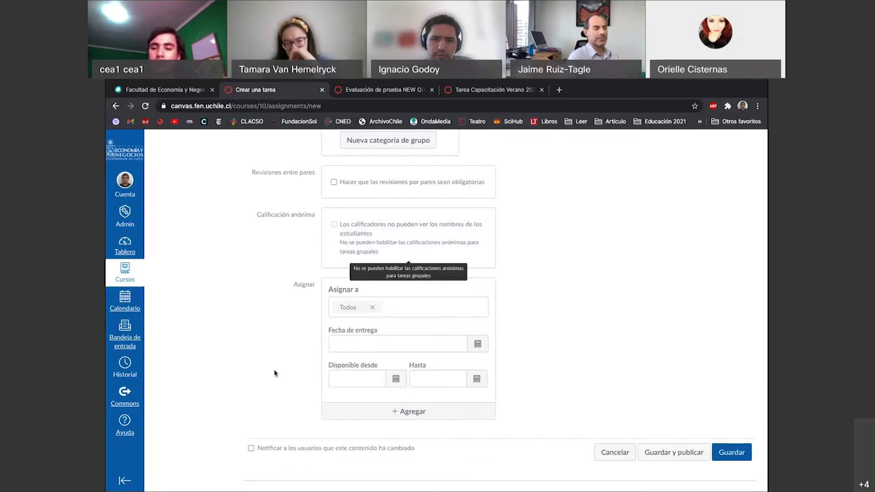
Step: Examine the assignment's Fecha de entrega, Disponible desde and Hasta date fields
{"action": "scroll", "coordinate": [548, 354], "scroll_direction": "down", "scroll_amount": 1}
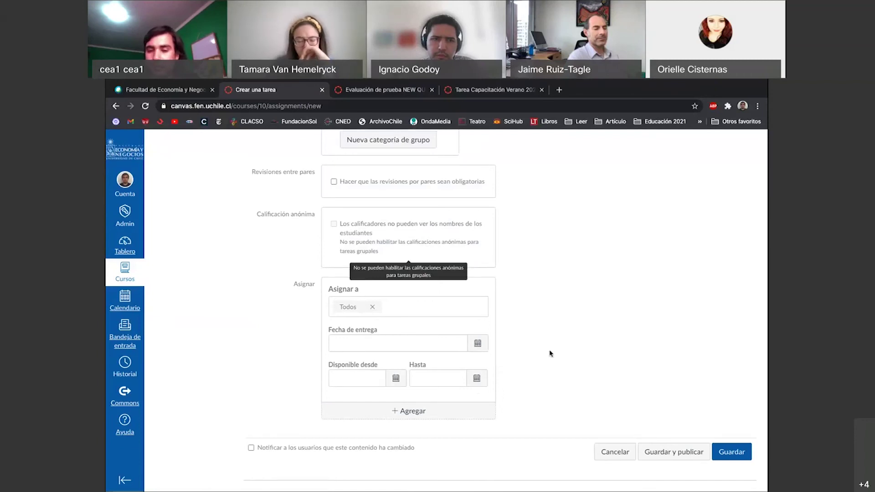
{"action": "scroll", "coordinate": [551, 353], "scroll_direction": "up", "scroll_amount": 1}
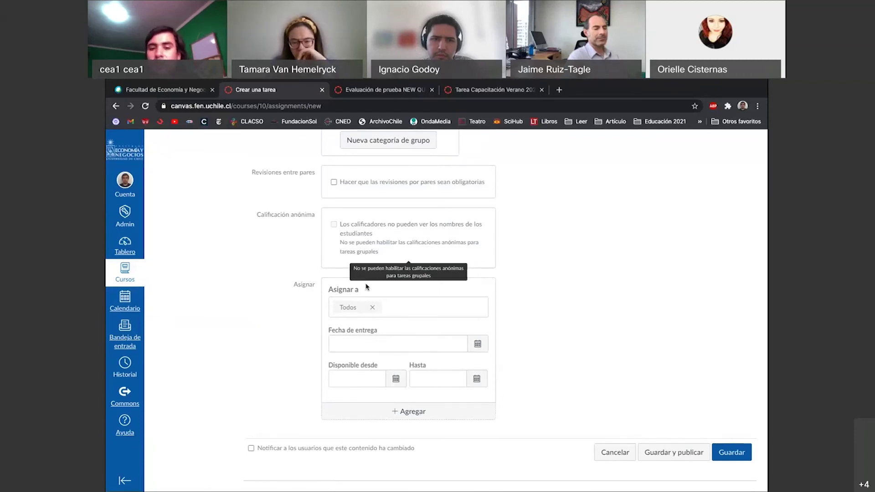
{"action": "left_click", "coordinate": [399, 351]}
{"action": "left_click", "coordinate": [371, 382]}
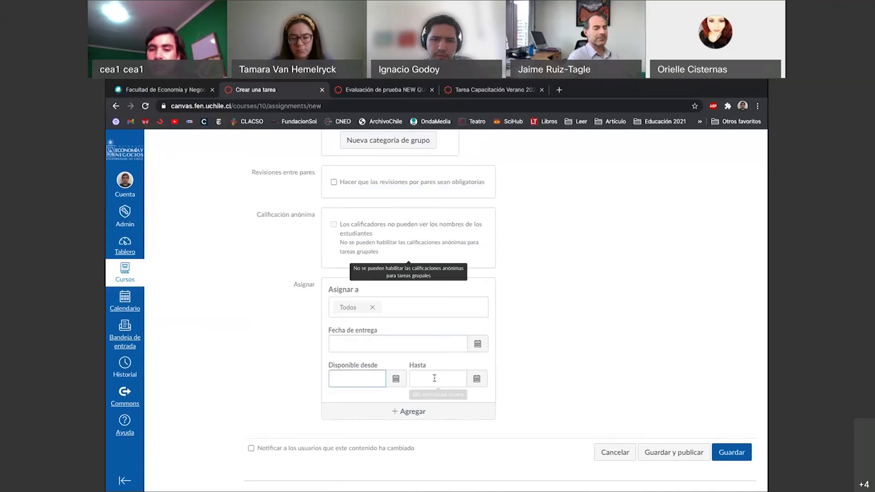
{"action": "left_click", "coordinate": [435, 378]}
{"action": "left_click", "coordinate": [427, 349]}
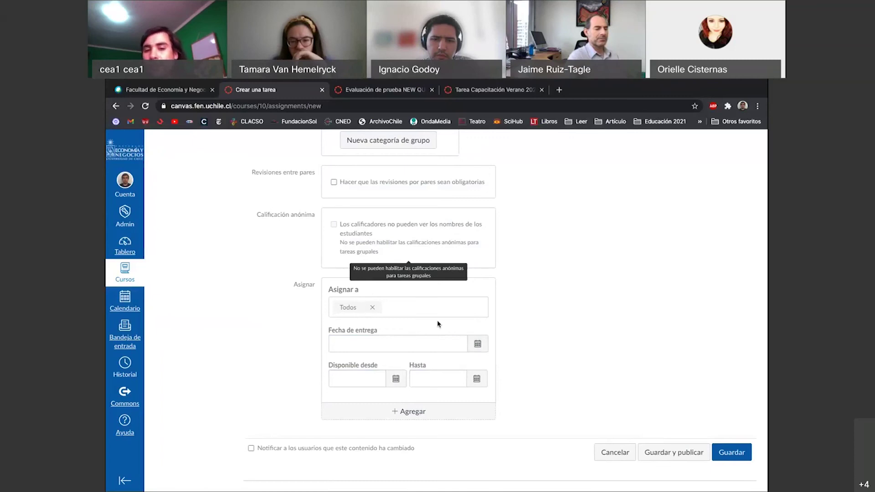
Step: Remove Todos from the assignment's Asignar a recipients
{"action": "left_click", "coordinate": [372, 307]}
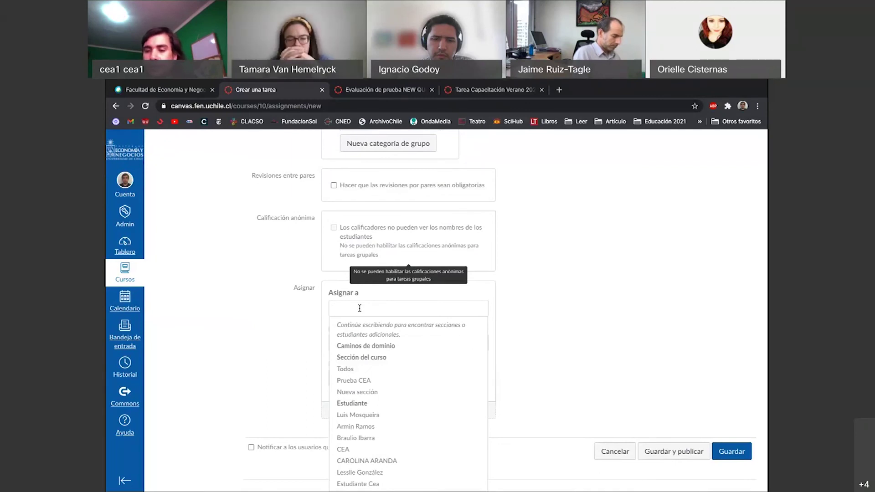
{"action": "left_click", "coordinate": [275, 329]}
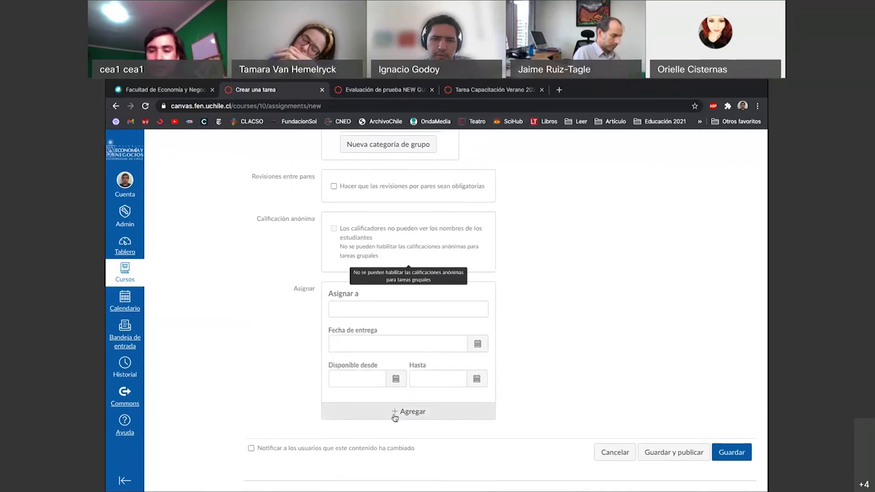
Step: Try adding a second Asignar a block for other recipients and dates, removing it again
{"action": "left_click", "coordinate": [411, 414]}
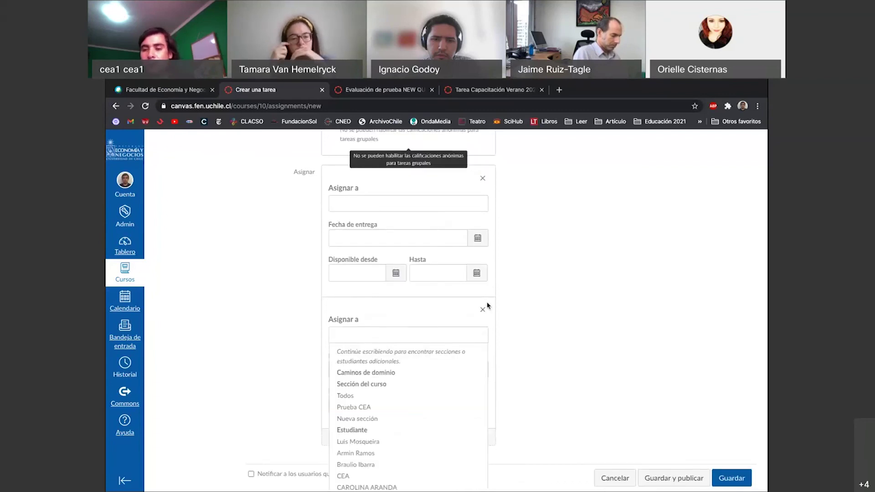
{"action": "left_click", "coordinate": [483, 309]}
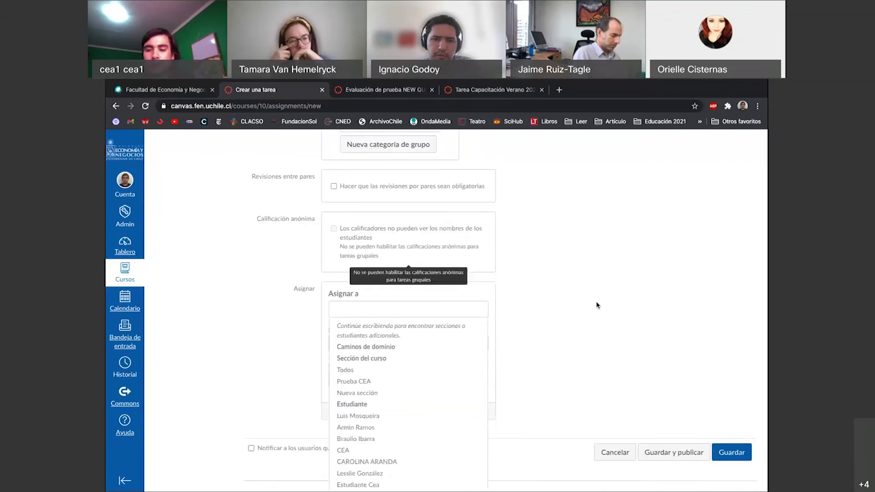
{"action": "left_click", "coordinate": [591, 329]}
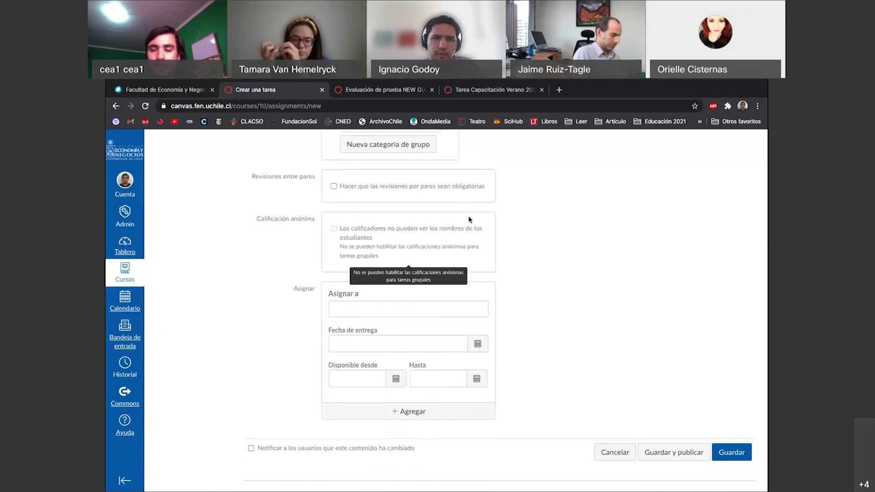
{"action": "scroll", "coordinate": [498, 326], "scroll_direction": "up", "scroll_amount": 2}
{"action": "scroll", "coordinate": [563, 447], "scroll_direction": "up", "scroll_amount": 6}
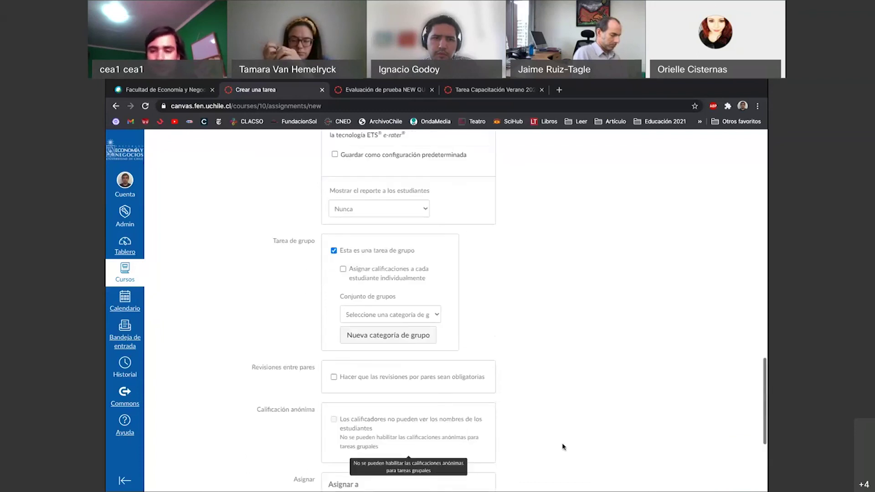
{"action": "scroll", "coordinate": [682, 475], "scroll_direction": "down", "scroll_amount": 9}
{"action": "scroll", "coordinate": [702, 461], "scroll_direction": "up", "scroll_amount": 1}
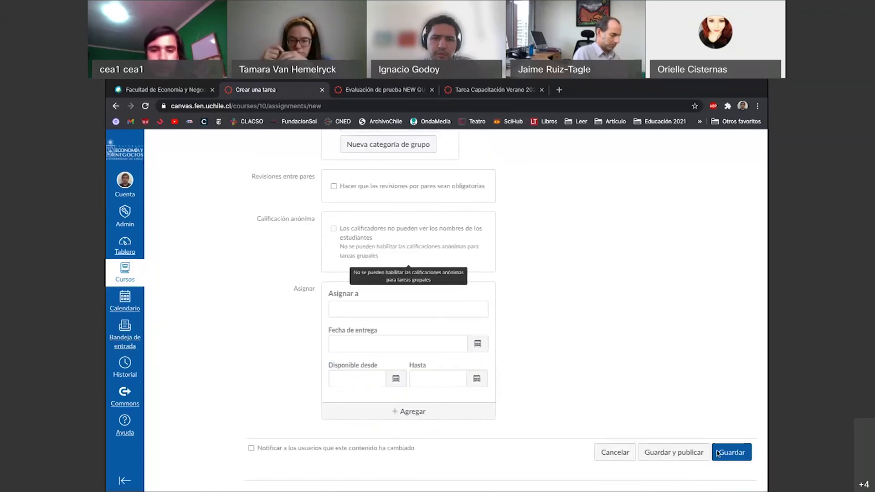
Step: Try saving the assignment without recipients, put Todos back under Asignar a, and try saving it again
{"action": "left_click", "coordinate": [717, 453]}
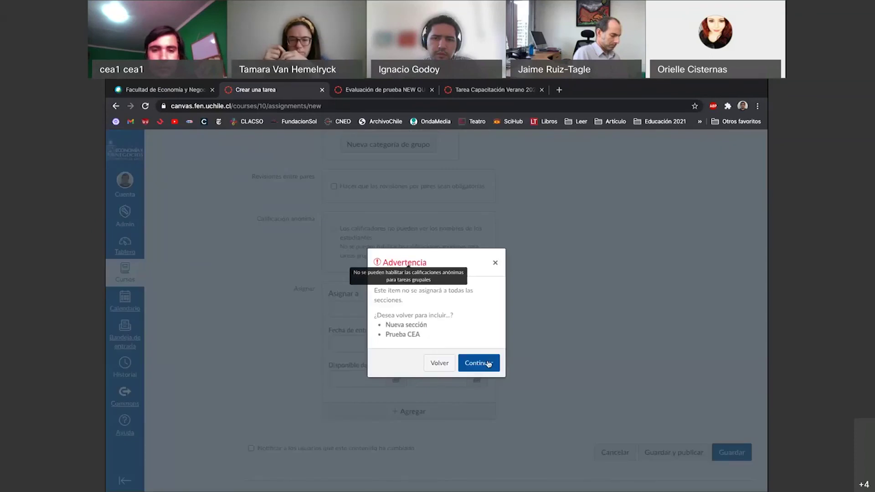
{"action": "left_click", "coordinate": [489, 364]}
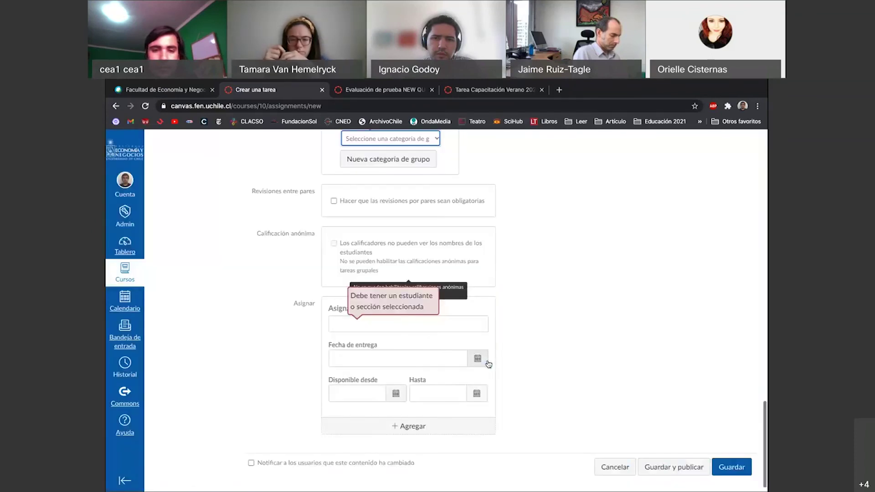
{"action": "left_click", "coordinate": [445, 322]}
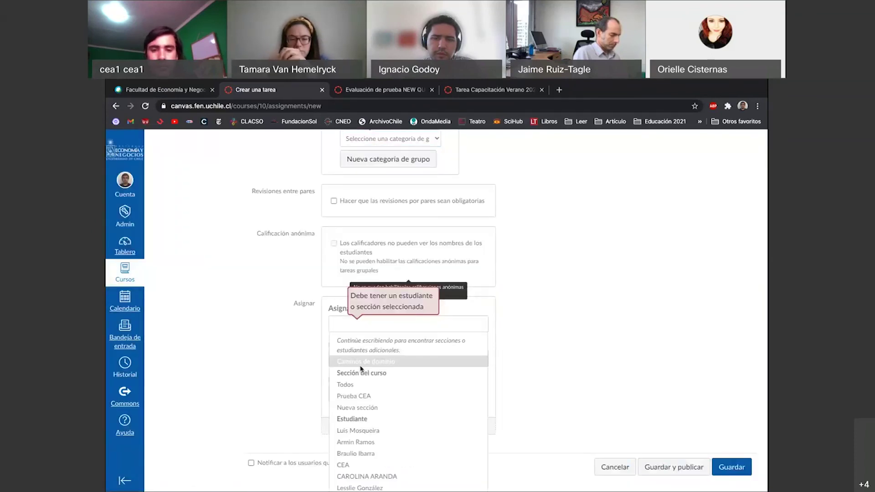
{"action": "left_click", "coordinate": [733, 470]}
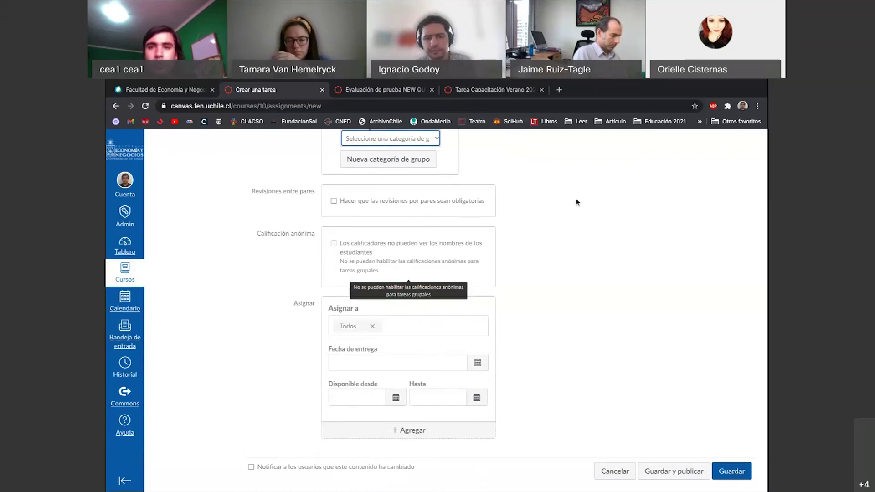
Step: Switch to the published Tarea Capacitación Verano 2021 and examine its description, submission details and dates
{"action": "left_click", "coordinate": [495, 90]}
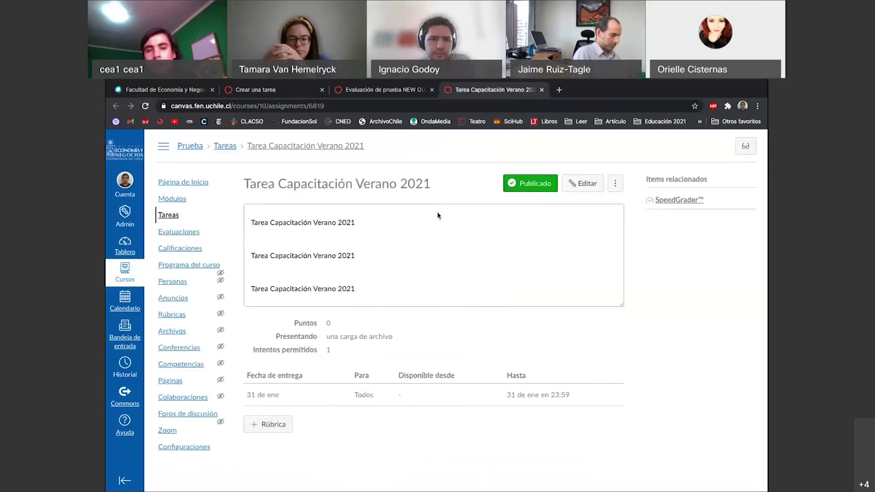
{"action": "left_click_drag", "start_coordinate": [377, 298], "coordinate": [285, 237]}
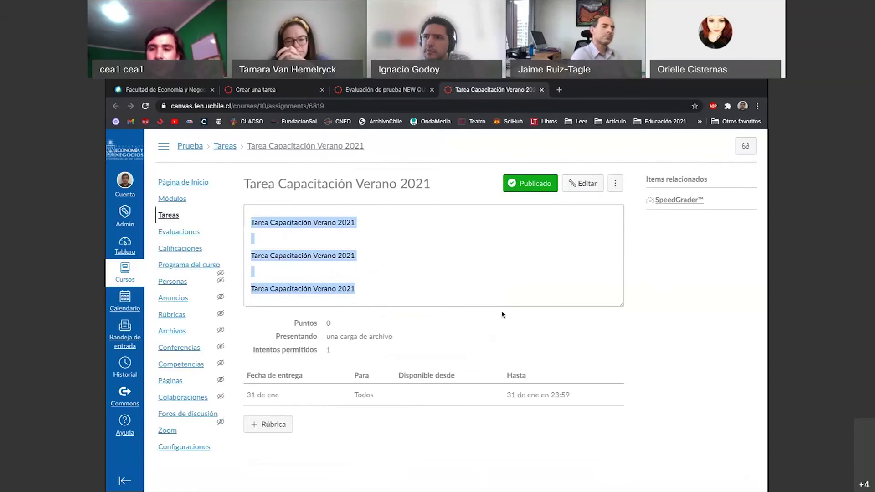
{"action": "left_click", "coordinate": [516, 317]}
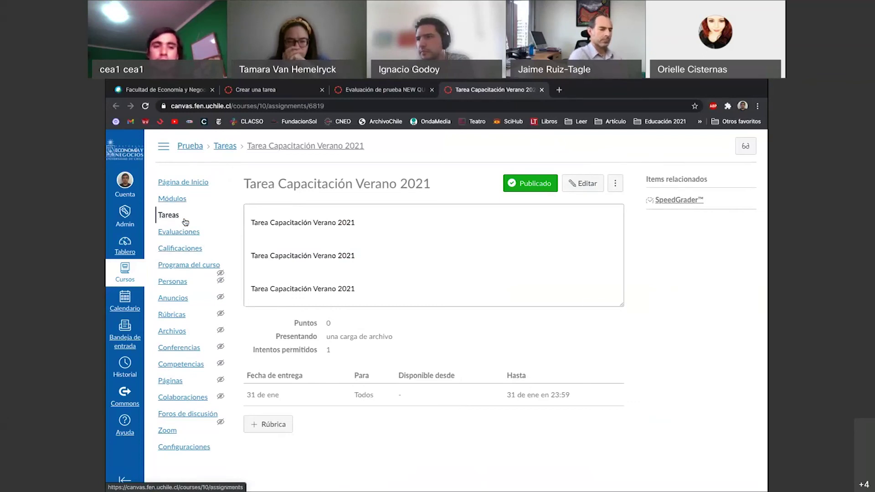
Step: Open the course's Calificaciones gradebook and look through its assignment columns
{"action": "left_click", "coordinate": [184, 252]}
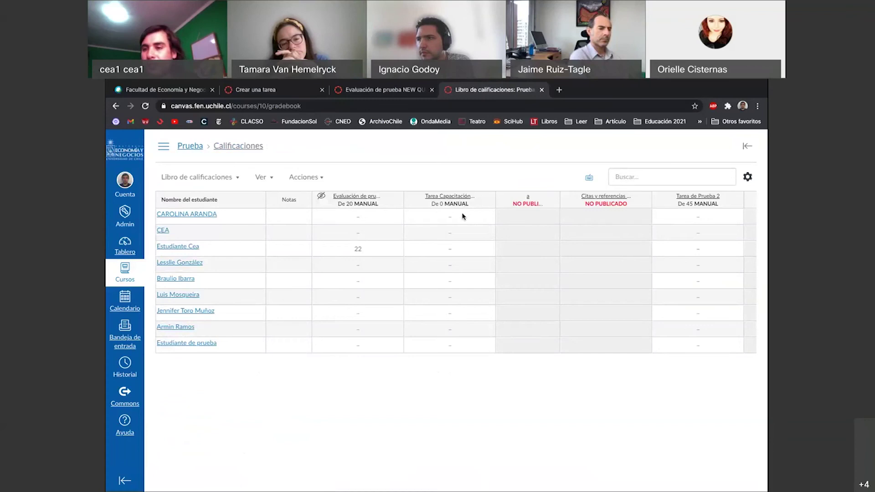
{"action": "scroll", "coordinate": [463, 216], "scroll_direction": "right", "scroll_amount": 10}
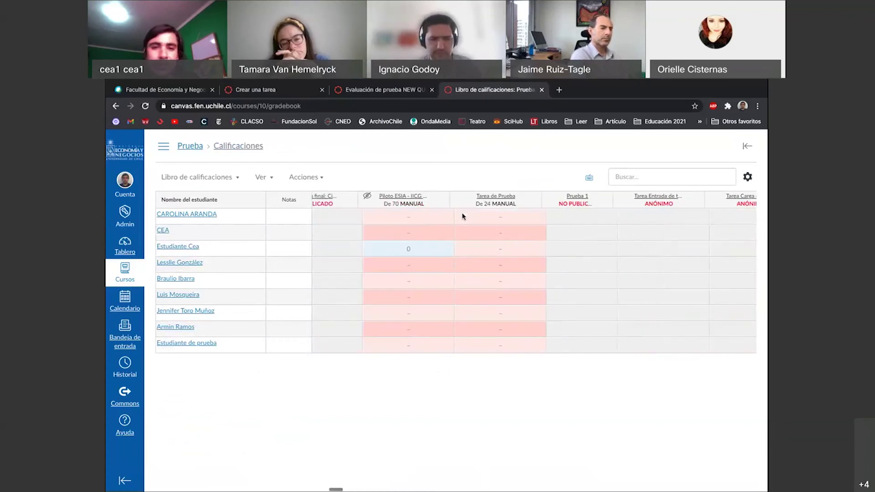
{"action": "scroll", "coordinate": [463, 217], "scroll_direction": "left", "scroll_amount": 6}
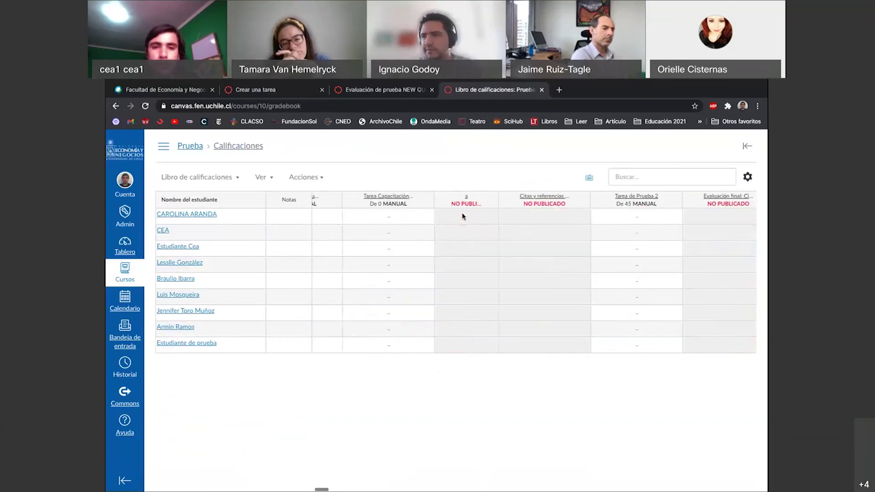
{"action": "scroll", "coordinate": [463, 217], "scroll_direction": "left", "scroll_amount": 2}
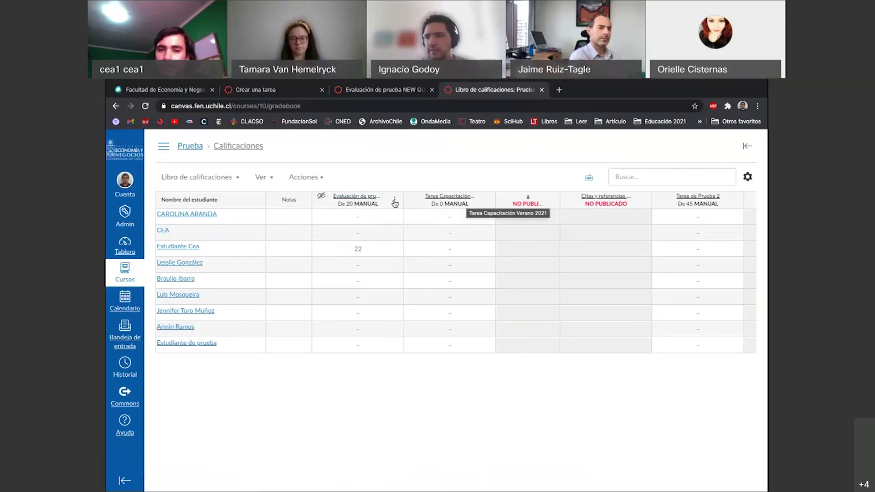
Step: Open Evaluación de prueba NEW QUIZ in SpeedGrader from the gradebook and display the attempt of the student who submitted
{"action": "left_click", "coordinate": [395, 203]}
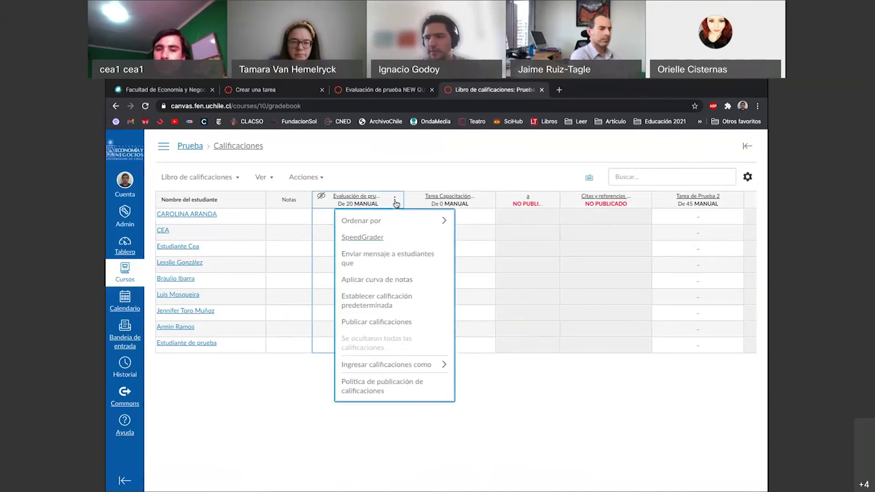
{"action": "left_click", "coordinate": [386, 241]}
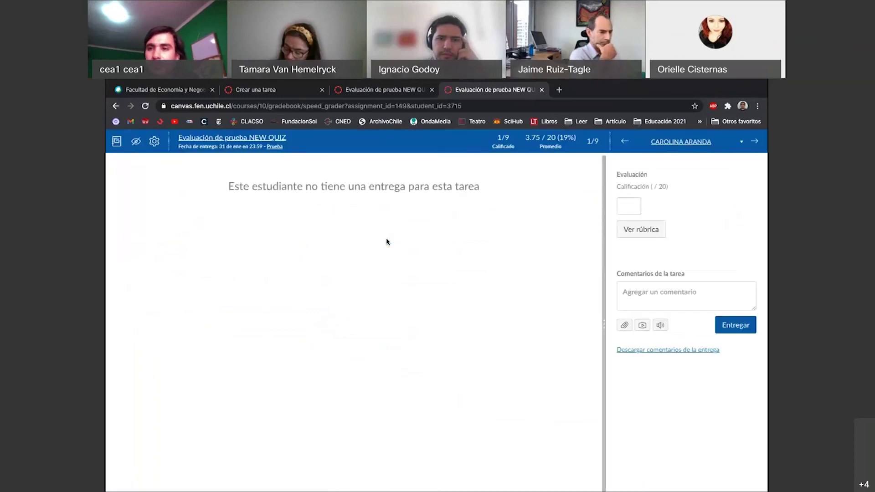
{"action": "left_click", "coordinate": [742, 142]}
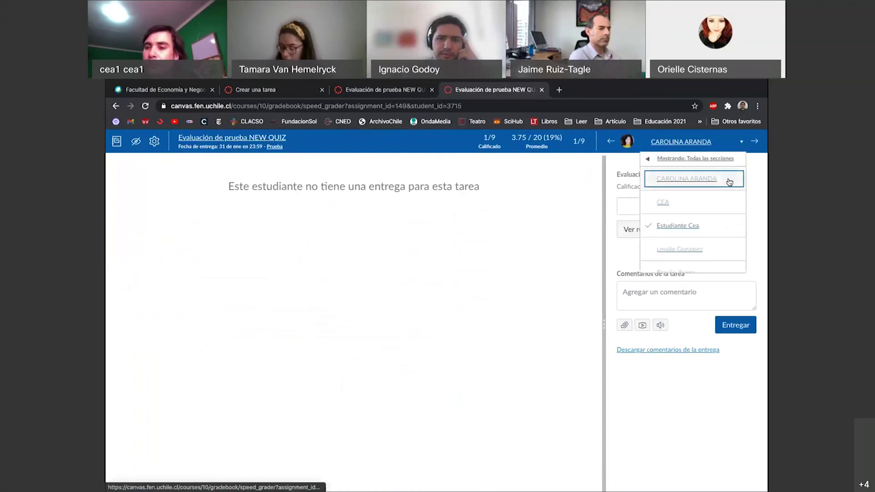
{"action": "scroll", "coordinate": [729, 182], "scroll_direction": "down", "scroll_amount": 3}
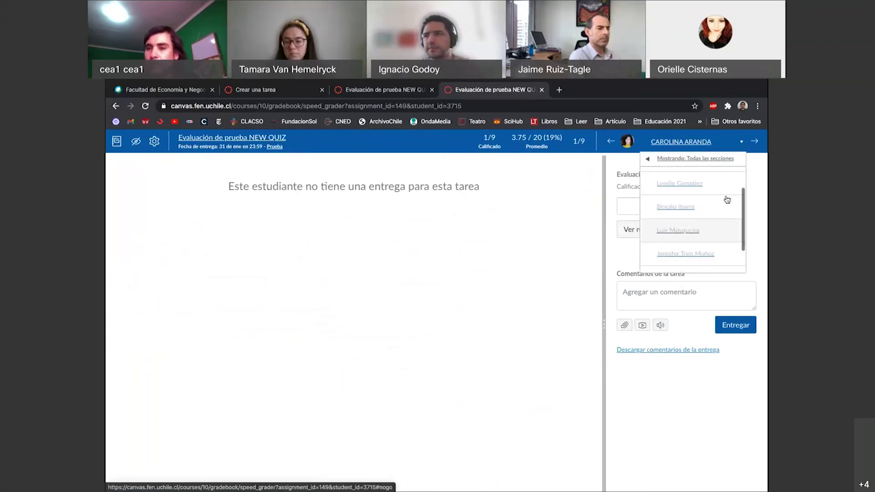
{"action": "scroll", "coordinate": [727, 201], "scroll_direction": "up", "scroll_amount": 2}
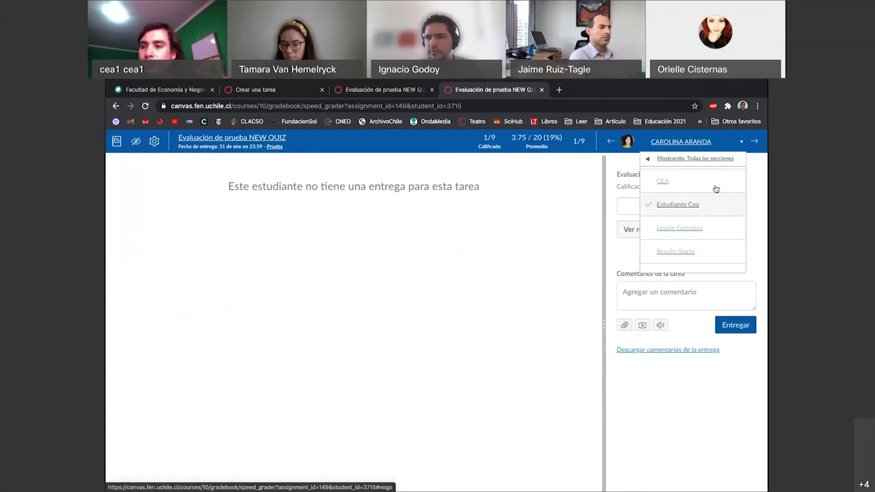
{"action": "left_click", "coordinate": [716, 208]}
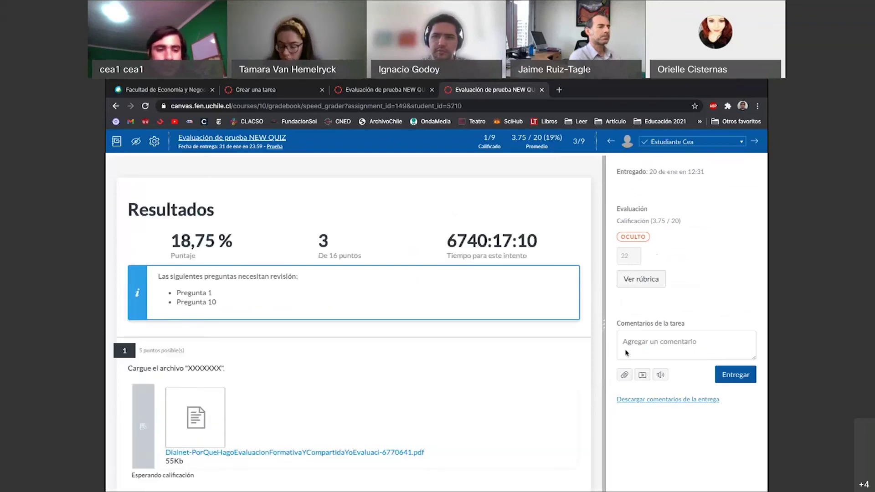
Step: Review the attempt's results summary and try entering a score for file-upload question 1, clearing it again
{"action": "scroll", "coordinate": [398, 302], "scroll_direction": "down", "scroll_amount": 1}
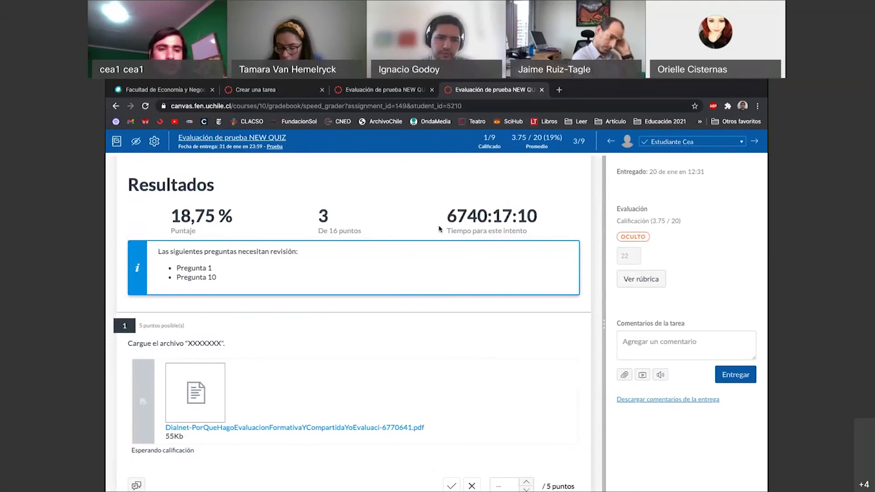
{"action": "scroll", "coordinate": [339, 271], "scroll_direction": "down", "scroll_amount": 3}
{"action": "scroll", "coordinate": [339, 272], "scroll_direction": "up", "scroll_amount": 1}
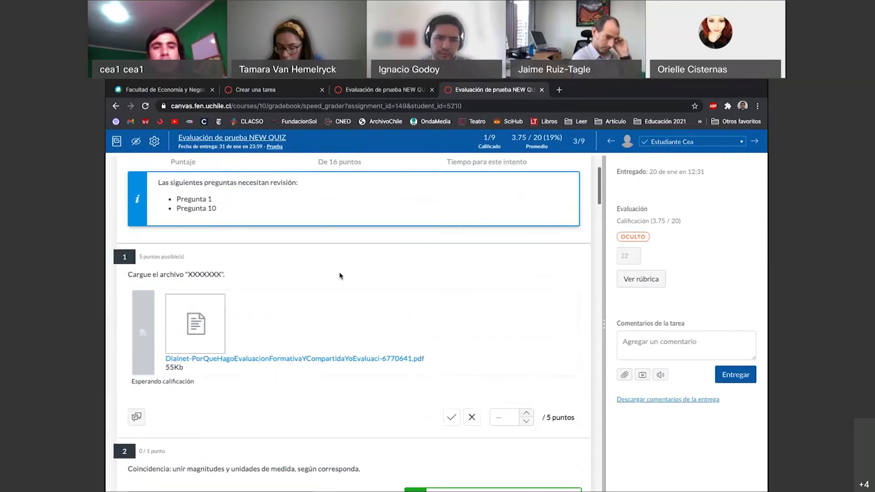
{"action": "scroll", "coordinate": [189, 181], "scroll_direction": "down", "scroll_amount": 1}
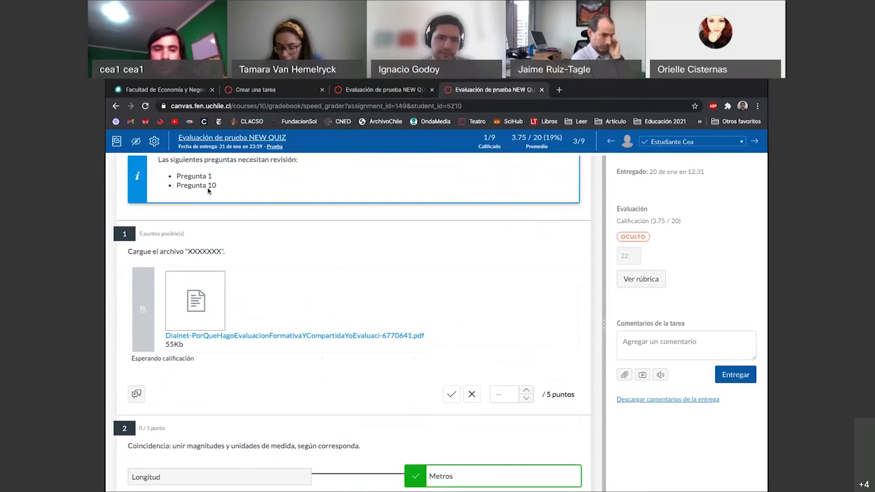
{"action": "scroll", "coordinate": [208, 191], "scroll_direction": "down", "scroll_amount": 2}
{"action": "scroll", "coordinate": [327, 213], "scroll_direction": "down", "scroll_amount": 2}
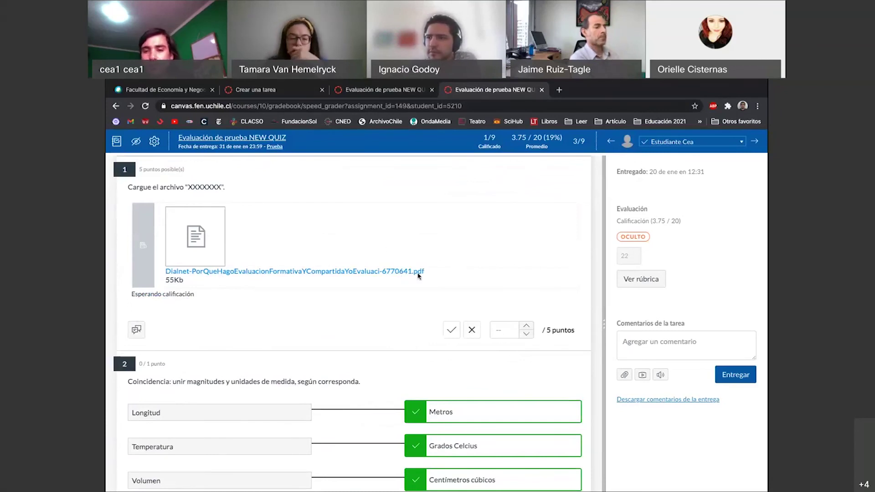
{"action": "left_click", "coordinate": [504, 333]}
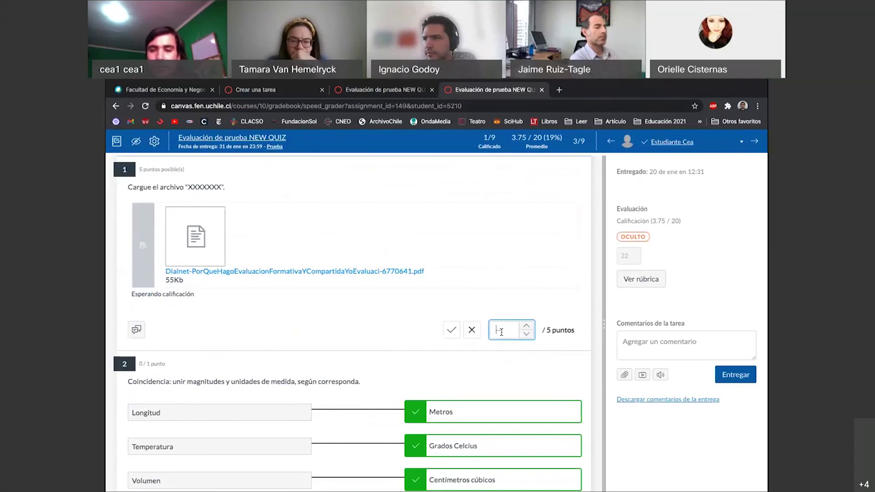
{"action": "type", "text": "2"}
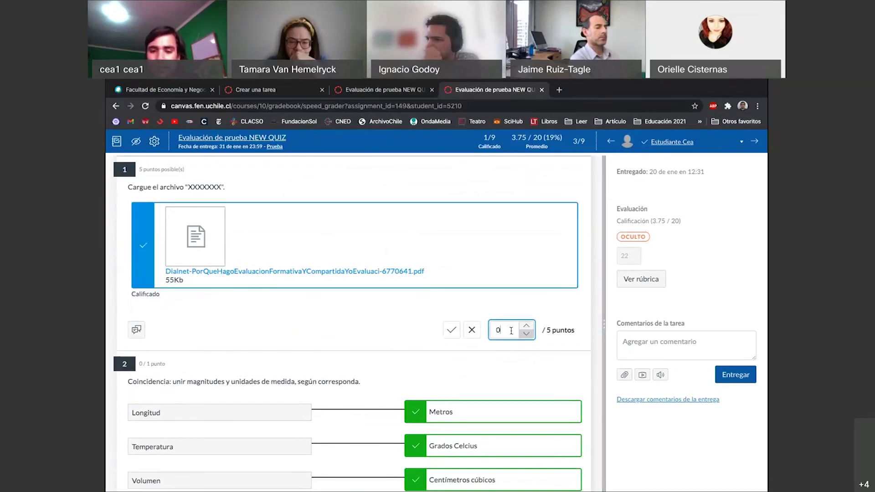
{"action": "double_click", "coordinate": [526, 334]}
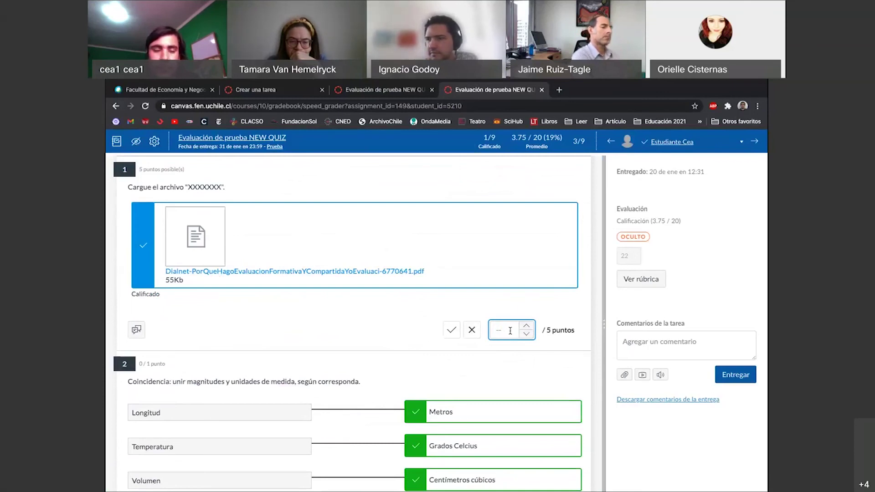
Step: Set the score of file-upload question 1 to 3 of 5 points
{"action": "scroll", "coordinate": [511, 331], "scroll_direction": "down", "scroll_amount": 1}
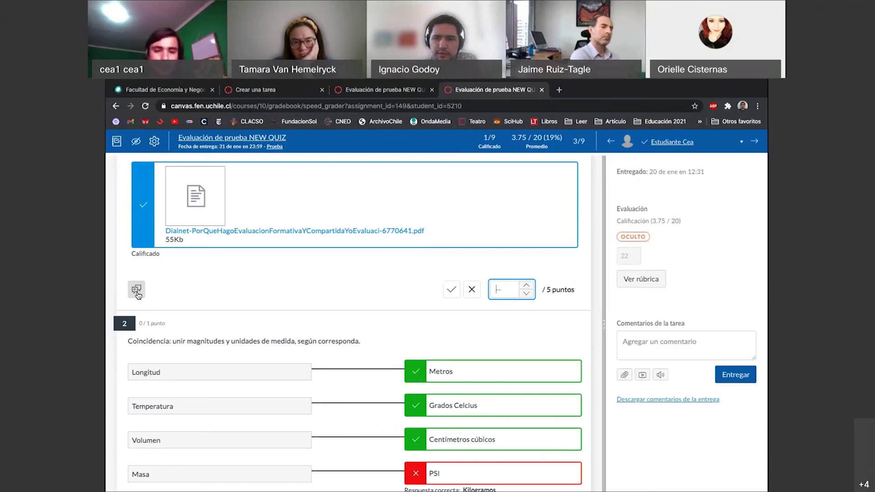
{"action": "scroll", "coordinate": [136, 292], "scroll_direction": "down", "scroll_amount": 3}
{"action": "scroll", "coordinate": [119, 294], "scroll_direction": "up", "scroll_amount": 2}
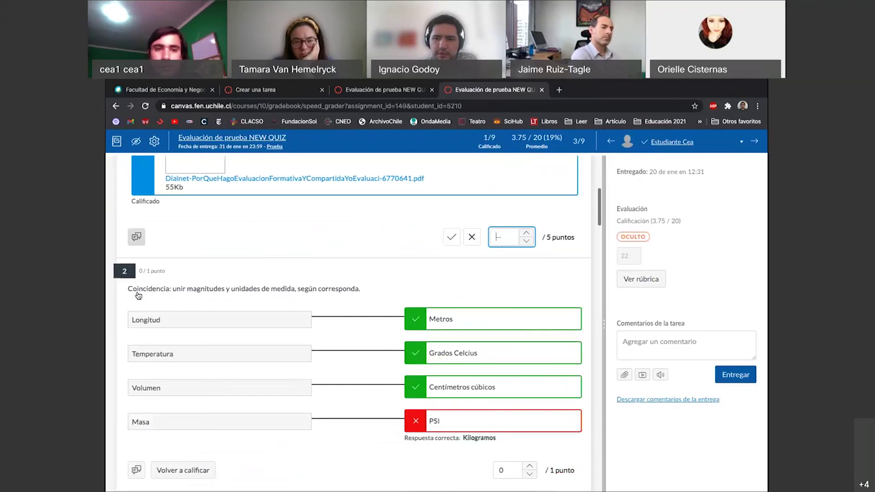
{"action": "scroll", "coordinate": [174, 246], "scroll_direction": "up", "scroll_amount": 1}
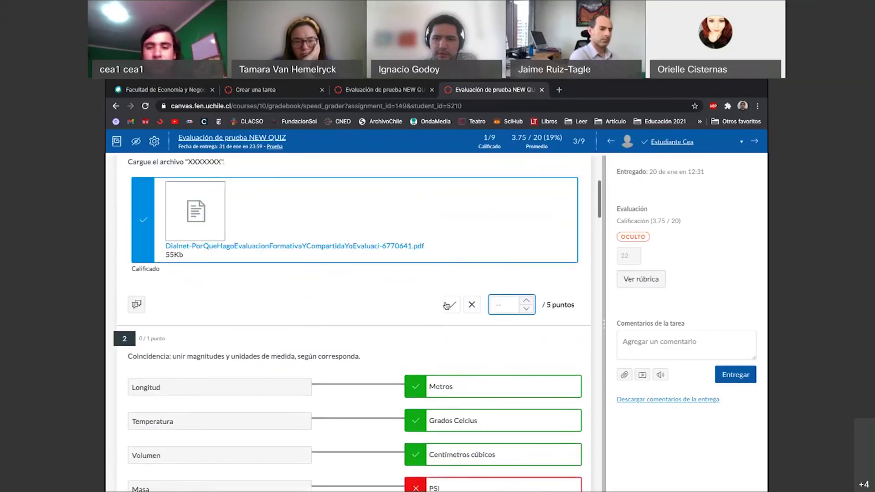
{"action": "type", "text": "3"}
{"action": "left_click", "coordinate": [397, 313]}
Step: Examine the student's answers, scores and feedback for matching question 2 and multiple-choice question 3
{"action": "scroll", "coordinate": [397, 312], "scroll_direction": "down", "scroll_amount": 3}
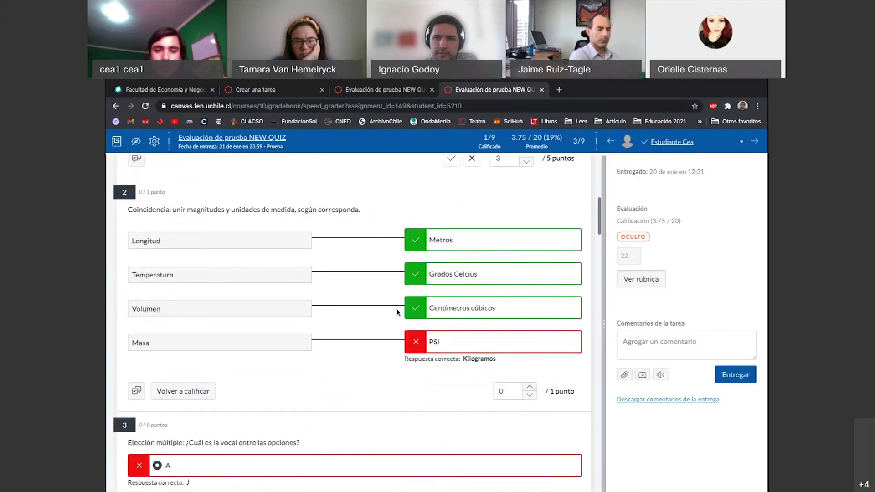
{"action": "scroll", "coordinate": [397, 313], "scroll_direction": "down", "scroll_amount": 1}
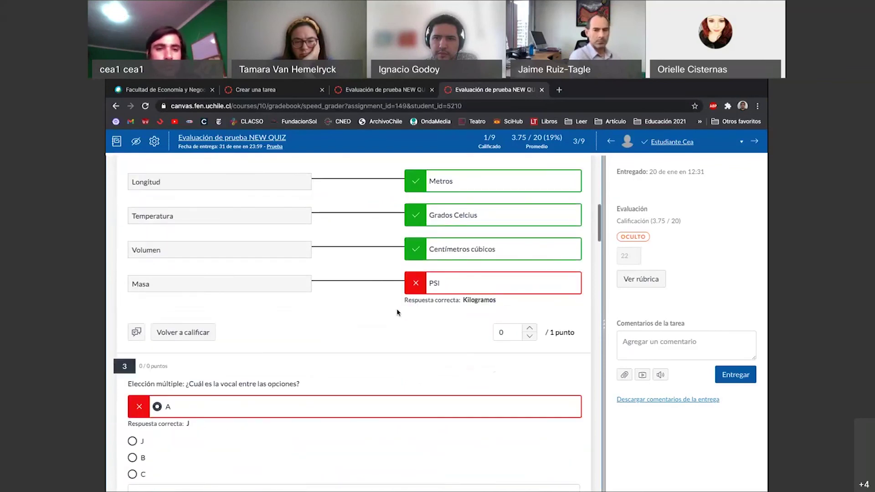
{"action": "scroll", "coordinate": [406, 292], "scroll_direction": "up", "scroll_amount": 1}
{"action": "scroll", "coordinate": [416, 274], "scroll_direction": "down", "scroll_amount": 1}
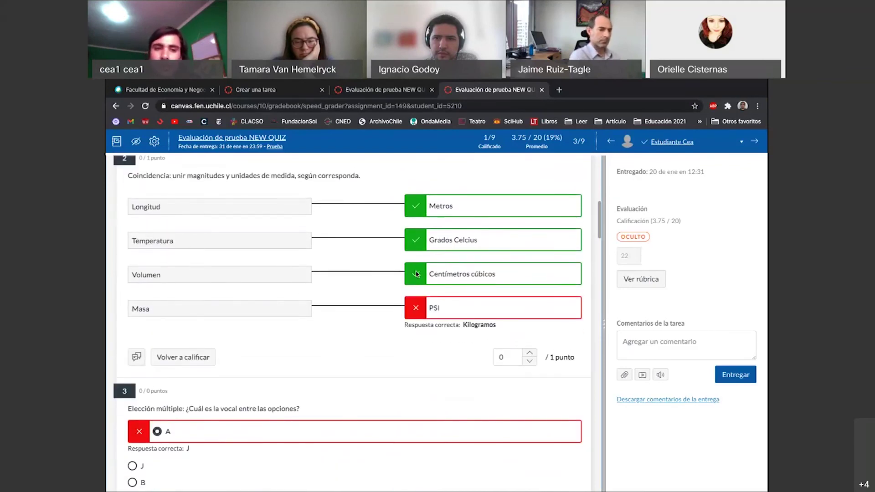
{"action": "scroll", "coordinate": [416, 274], "scroll_direction": "down", "scroll_amount": 1}
{"action": "scroll", "coordinate": [416, 274], "scroll_direction": "up", "scroll_amount": 1}
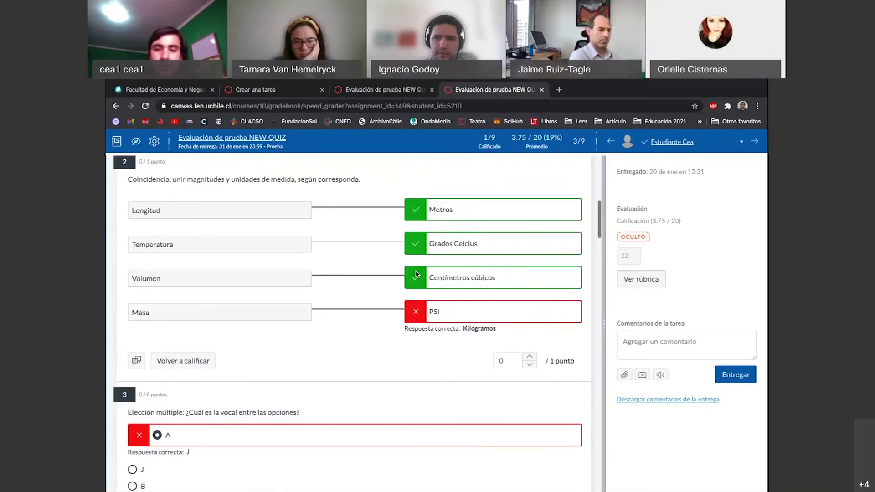
{"action": "scroll", "coordinate": [416, 274], "scroll_direction": "down", "scroll_amount": 2}
{"action": "scroll", "coordinate": [416, 273], "scroll_direction": "down", "scroll_amount": 1}
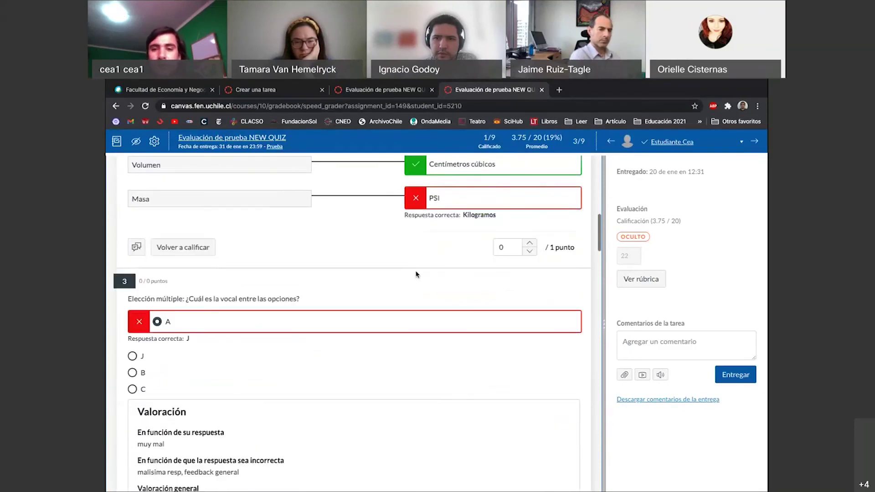
{"action": "scroll", "coordinate": [344, 292], "scroll_direction": "down", "scroll_amount": 2}
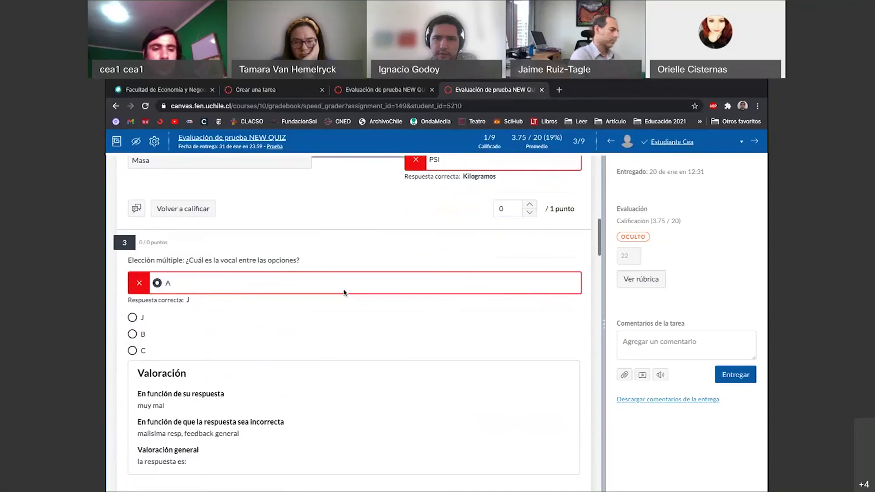
{"action": "scroll", "coordinate": [344, 293], "scroll_direction": "down", "scroll_amount": 1}
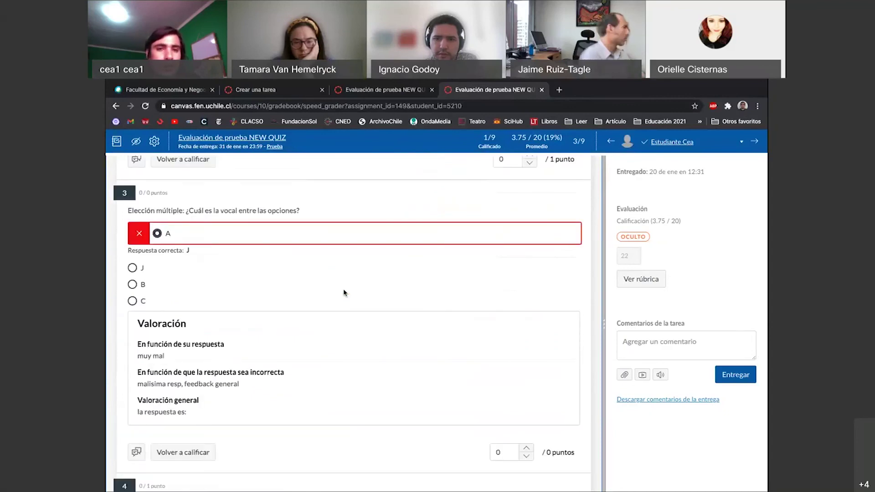
{"action": "scroll", "coordinate": [344, 293], "scroll_direction": "down", "scroll_amount": 1}
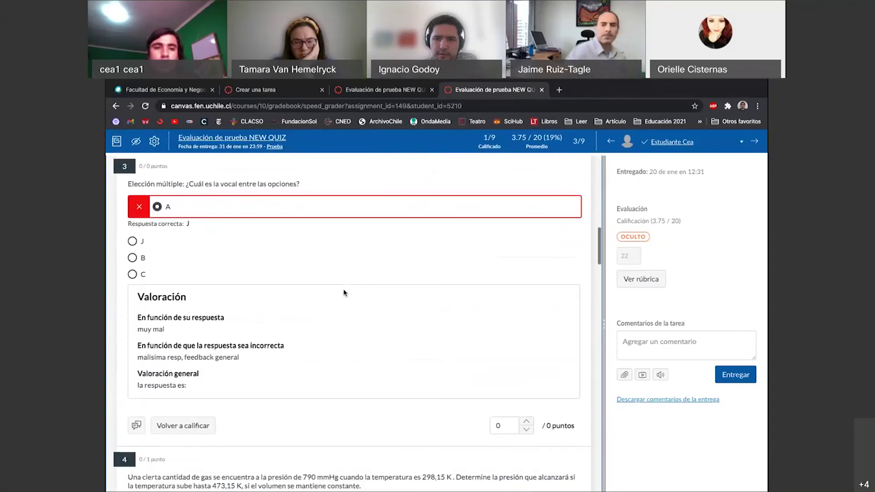
Step: Examine the feedback shown for multiple-choice question 3 and the student's answers and scores for questions 4 and 5
{"action": "scroll", "coordinate": [344, 293], "scroll_direction": "up", "scroll_amount": 1}
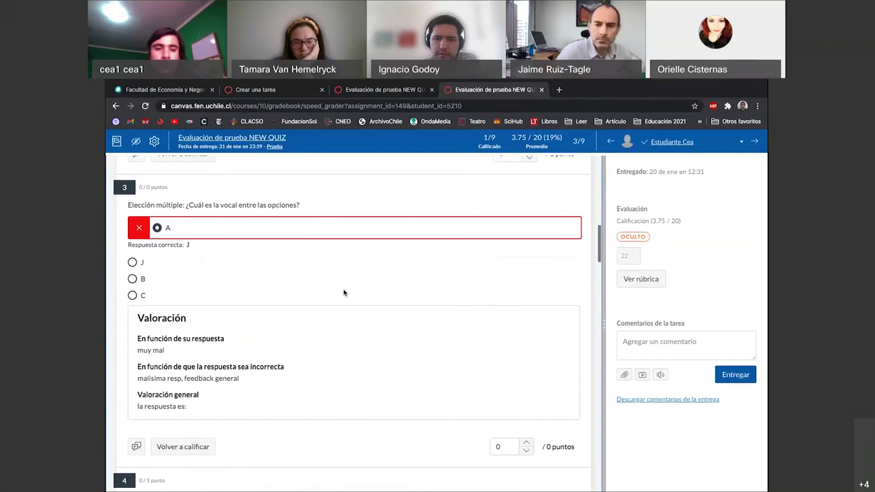
{"action": "scroll", "coordinate": [298, 277], "scroll_direction": "down", "scroll_amount": 1}
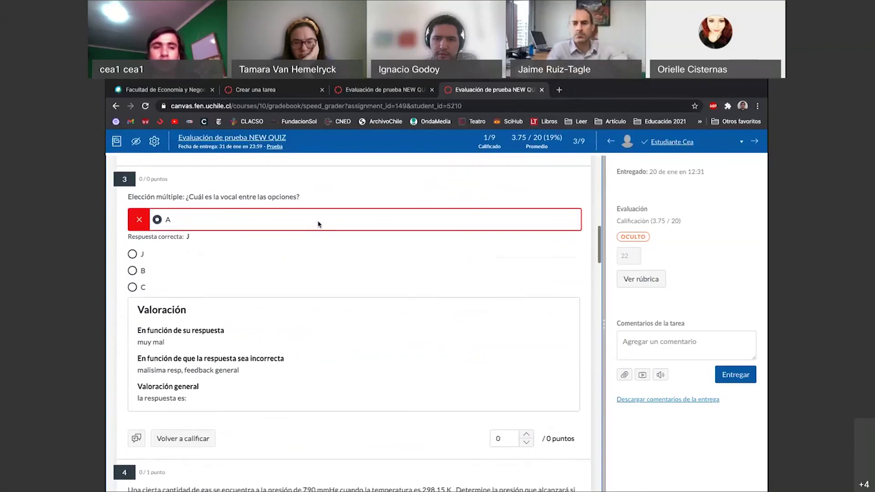
{"action": "scroll", "coordinate": [318, 223], "scroll_direction": "down", "scroll_amount": 2}
{"action": "scroll", "coordinate": [206, 209], "scroll_direction": "down", "scroll_amount": 2}
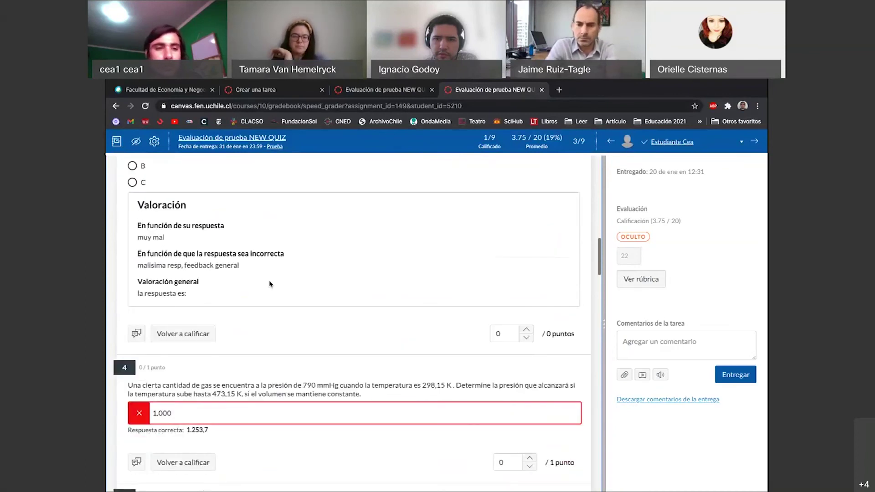
{"action": "scroll", "coordinate": [270, 286], "scroll_direction": "down", "scroll_amount": 2}
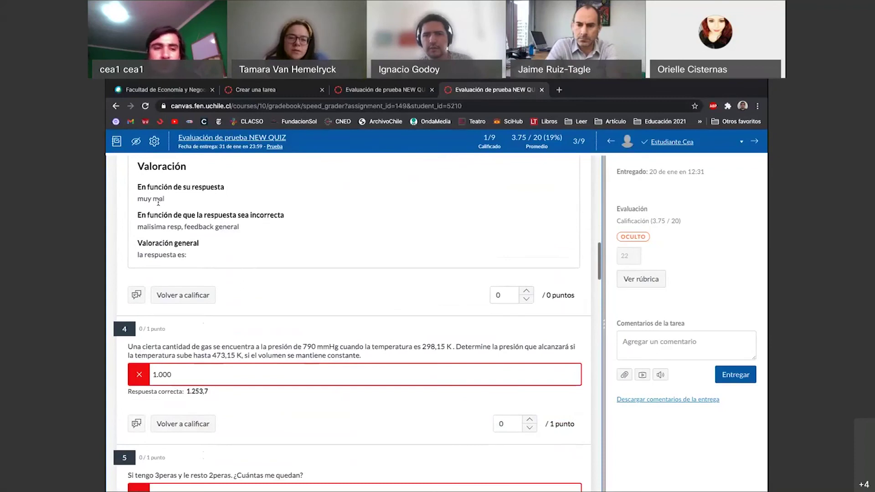
{"action": "scroll", "coordinate": [162, 215], "scroll_direction": "up", "scroll_amount": 1}
{"action": "scroll", "coordinate": [165, 229], "scroll_direction": "down", "scroll_amount": 1}
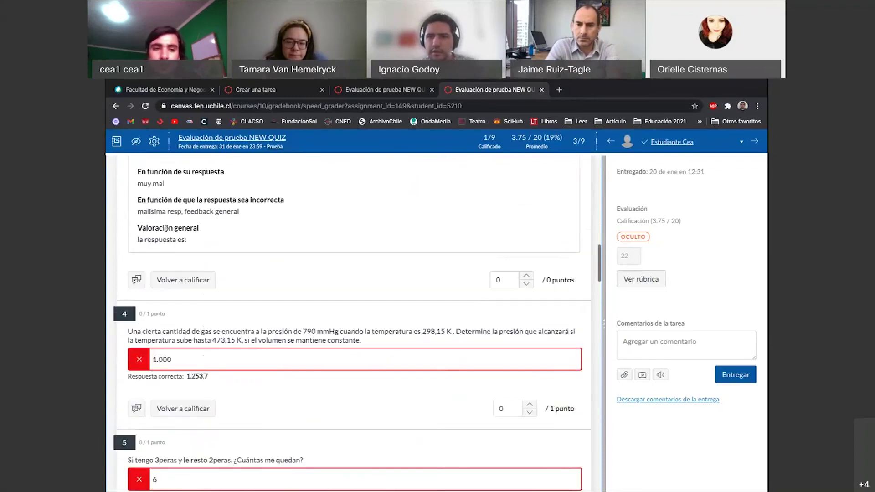
{"action": "scroll", "coordinate": [166, 229], "scroll_direction": "down", "scroll_amount": 4}
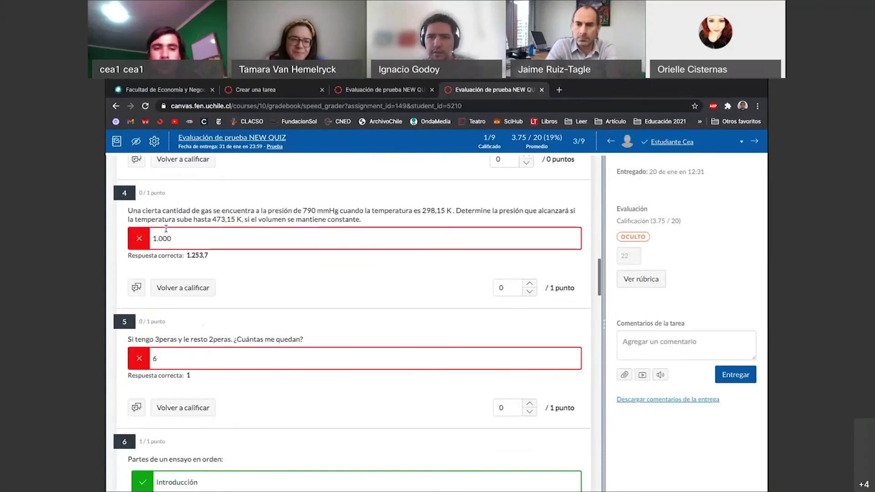
{"action": "scroll", "coordinate": [257, 224], "scroll_direction": "down", "scroll_amount": 1}
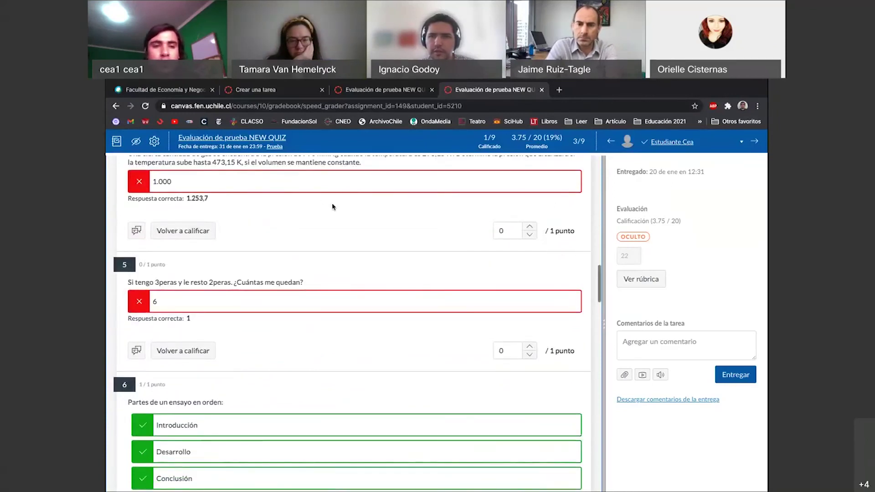
{"action": "scroll", "coordinate": [322, 198], "scroll_direction": "down", "scroll_amount": 1}
{"action": "scroll", "coordinate": [321, 198], "scroll_direction": "down", "scroll_amount": 1}
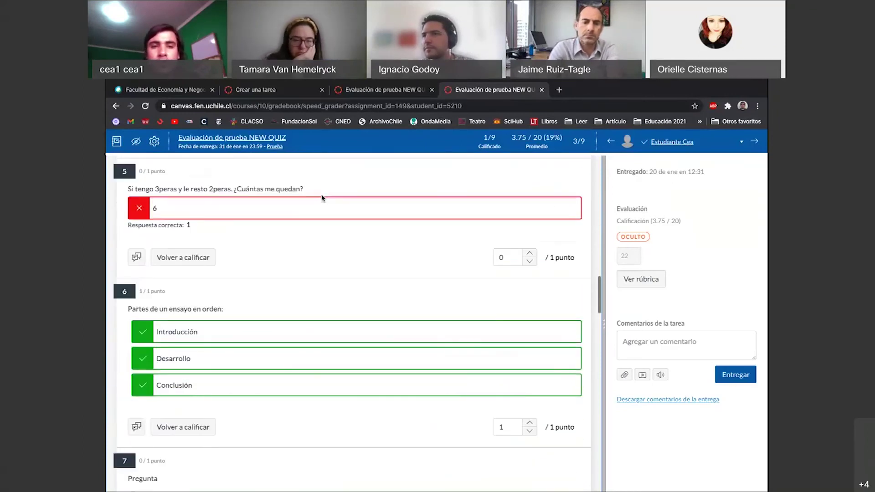
Step: Examine the student's answers and scores for ordering question 6, true/false question 7 and categorization question 8
{"action": "scroll", "coordinate": [322, 198], "scroll_direction": "down", "scroll_amount": 1}
{"action": "scroll", "coordinate": [322, 198], "scroll_direction": "down", "scroll_amount": 2}
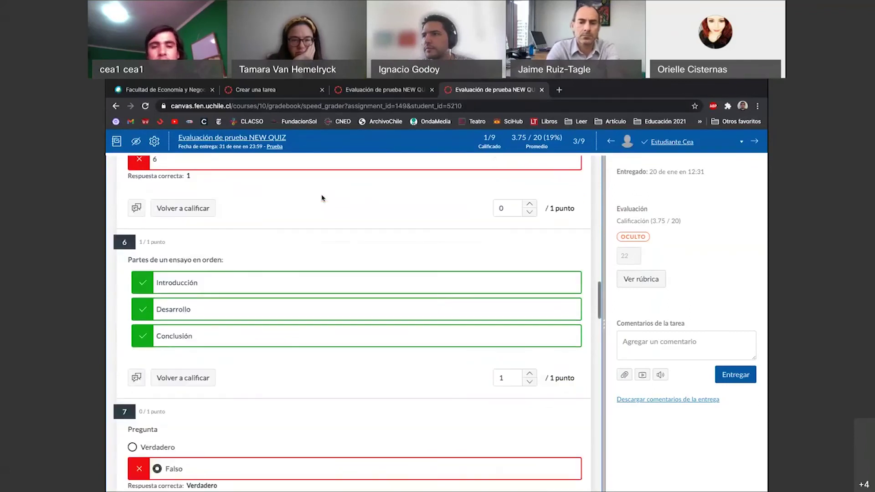
{"action": "scroll", "coordinate": [321, 198], "scroll_direction": "down", "scroll_amount": 1}
{"action": "scroll", "coordinate": [322, 198], "scroll_direction": "down", "scroll_amount": 3}
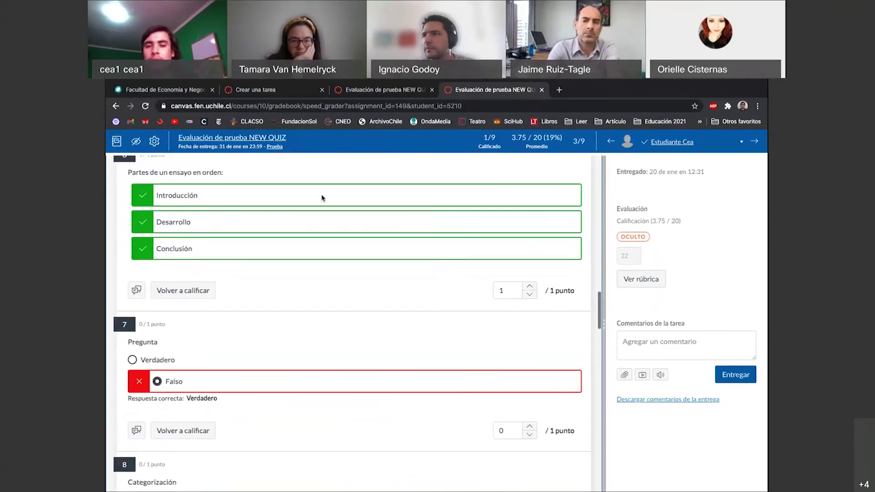
{"action": "scroll", "coordinate": [322, 198], "scroll_direction": "down", "scroll_amount": 1}
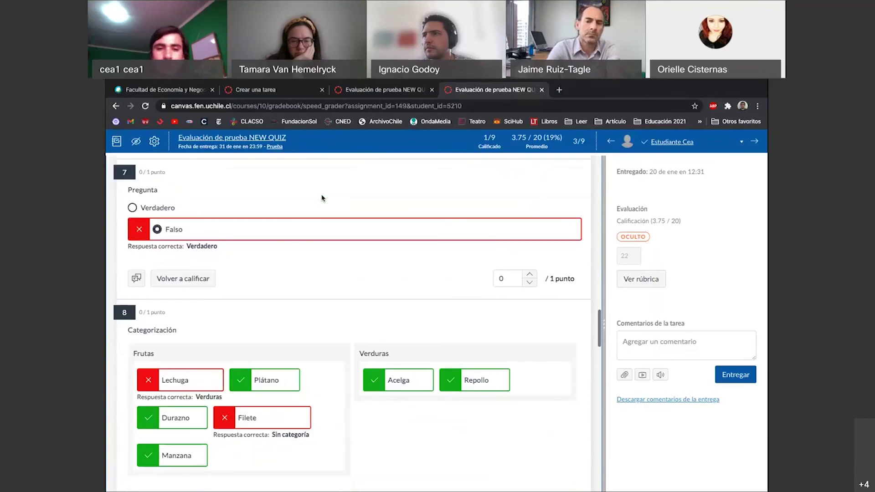
{"action": "scroll", "coordinate": [322, 197], "scroll_direction": "down", "scroll_amount": 3}
{"action": "scroll", "coordinate": [322, 198], "scroll_direction": "up", "scroll_amount": 1}
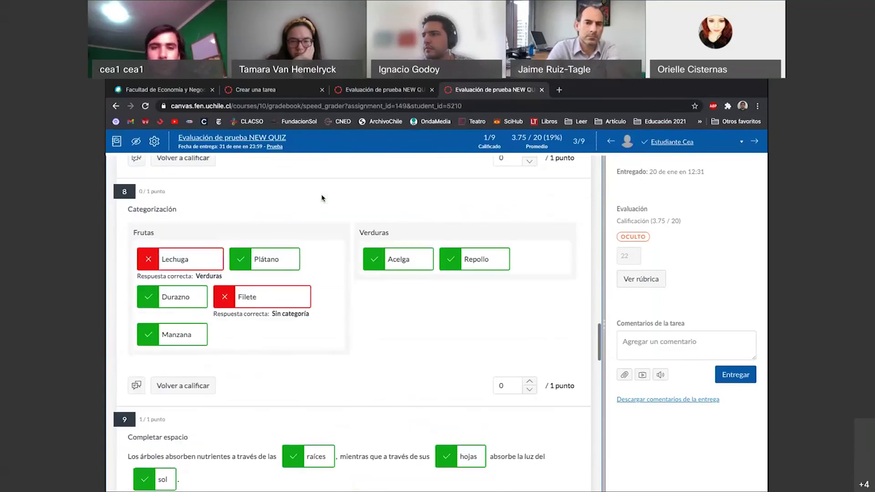
{"action": "scroll", "coordinate": [322, 198], "scroll_direction": "up", "scroll_amount": 7}
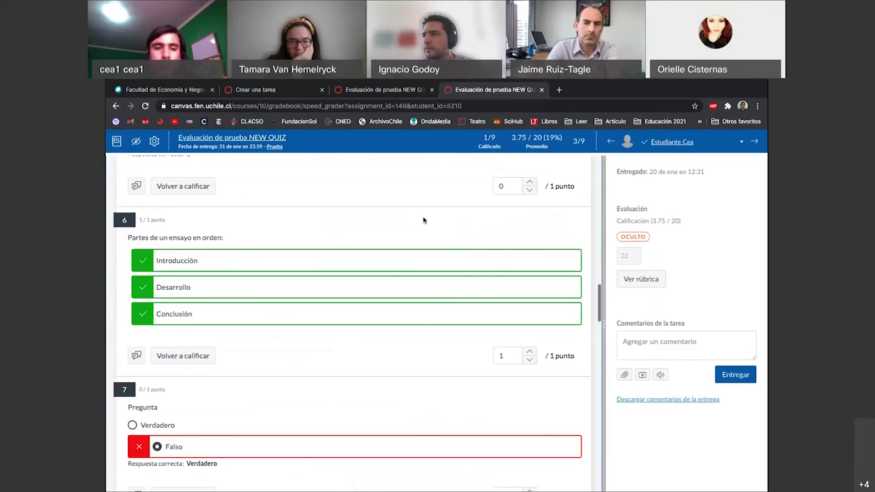
Step: Highlight the student's essay answer in question 10 and review its word limits and grading notes
{"action": "scroll", "coordinate": [424, 221], "scroll_direction": "down", "scroll_amount": 1}
{"action": "scroll", "coordinate": [505, 349], "scroll_direction": "down", "scroll_amount": 15}
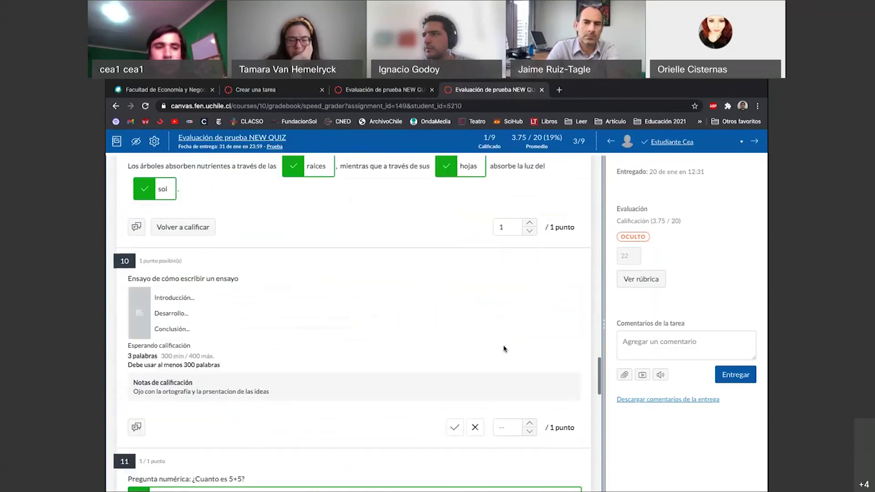
{"action": "scroll", "coordinate": [504, 348], "scroll_direction": "up", "scroll_amount": 1}
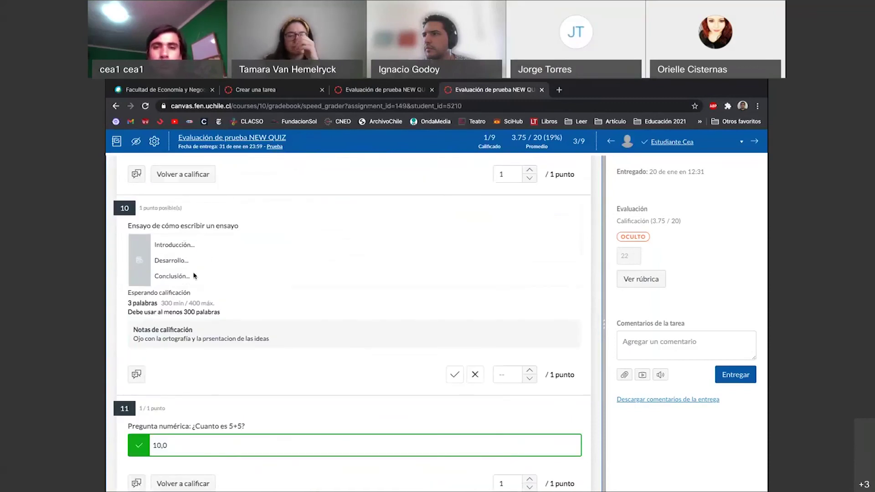
{"action": "triple_click", "coordinate": [168, 246]}
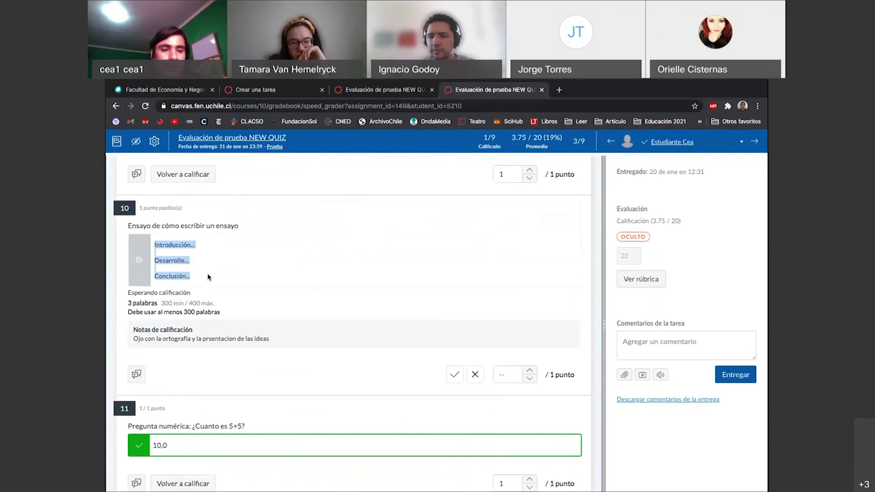
{"action": "scroll", "coordinate": [213, 276], "scroll_direction": "down", "scroll_amount": 1}
{"action": "scroll", "coordinate": [213, 275], "scroll_direction": "down", "scroll_amount": 1}
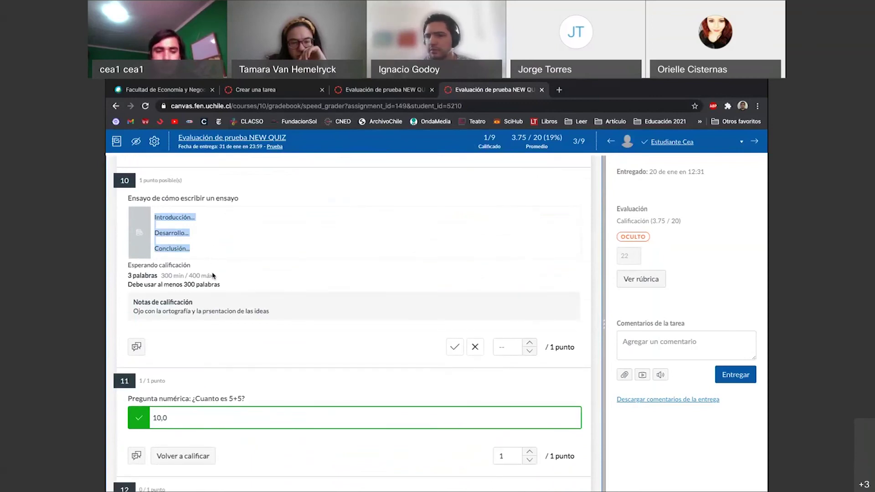
Step: Examine multiple-answer question 12, hot-spot question 13, the correction points field and the final score at the end of the attempt
{"action": "scroll", "coordinate": [213, 276], "scroll_direction": "down", "scroll_amount": 10}
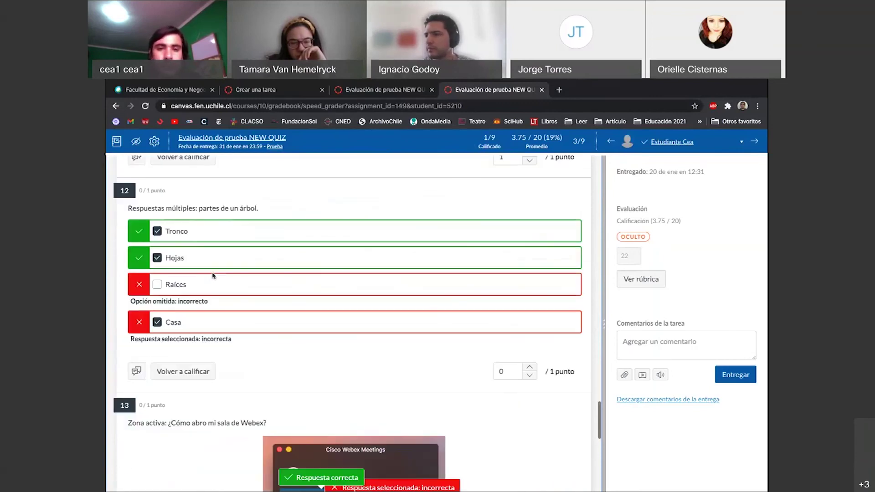
{"action": "scroll", "coordinate": [213, 275], "scroll_direction": "down", "scroll_amount": 2}
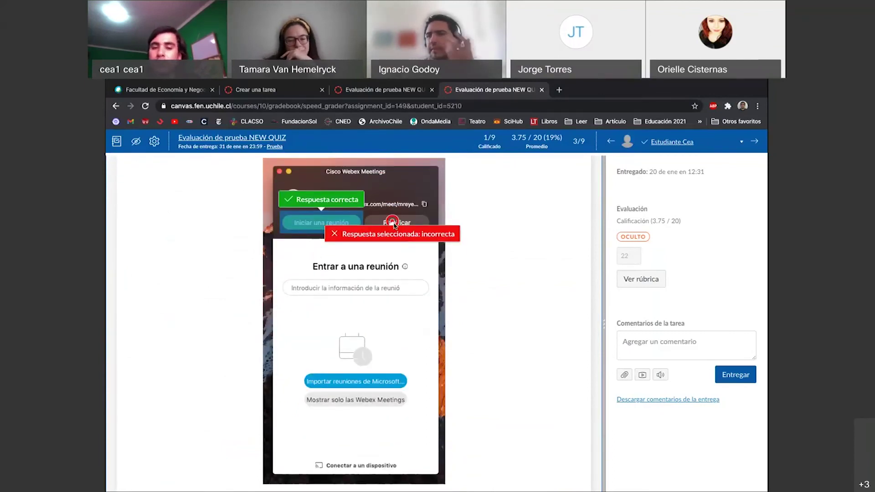
{"action": "scroll", "coordinate": [437, 224], "scroll_direction": "down", "scroll_amount": 3}
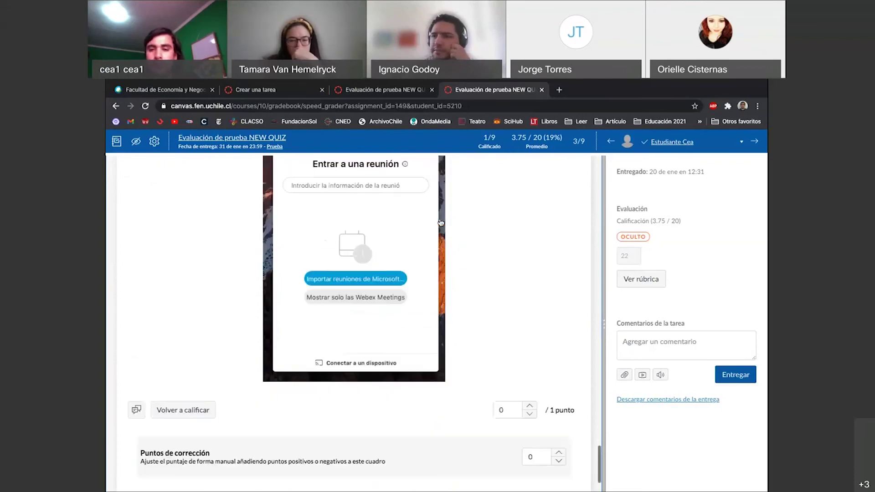
{"action": "scroll", "coordinate": [441, 222], "scroll_direction": "down", "scroll_amount": 2}
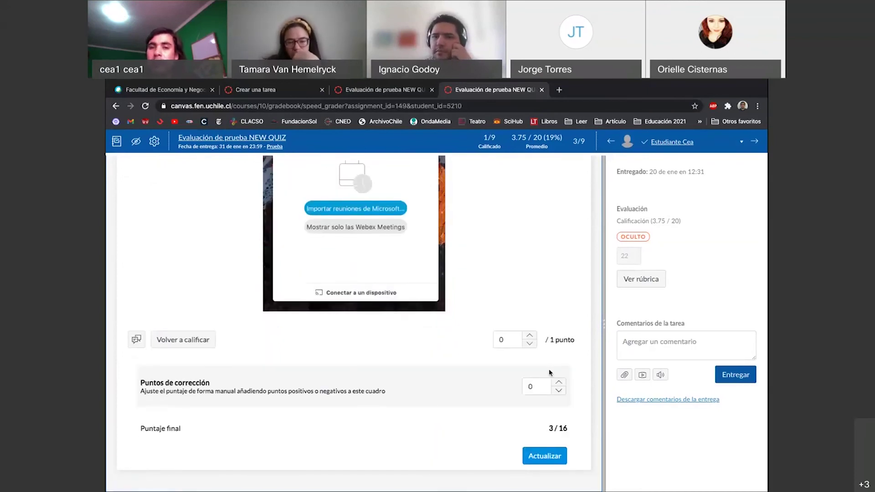
{"action": "scroll", "coordinate": [500, 348], "scroll_direction": "up", "scroll_amount": 3}
{"action": "scroll", "coordinate": [500, 344], "scroll_direction": "up", "scroll_amount": 2}
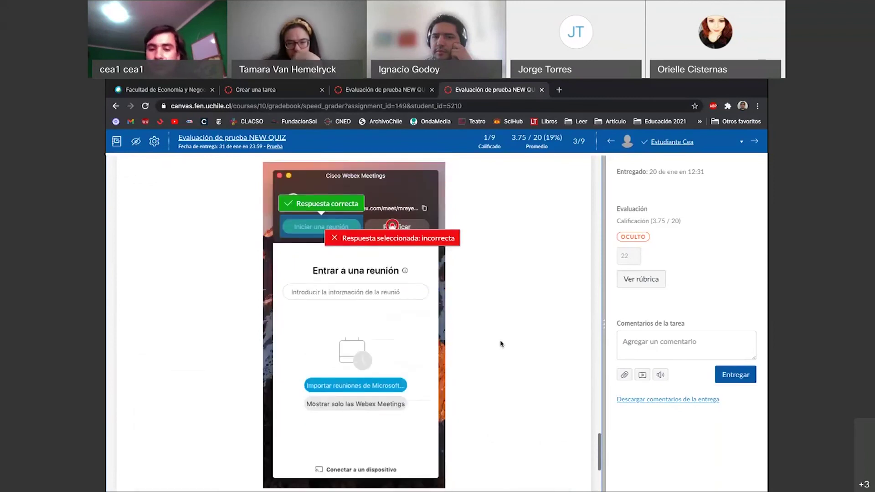
{"action": "scroll", "coordinate": [501, 344], "scroll_direction": "down", "scroll_amount": 4}
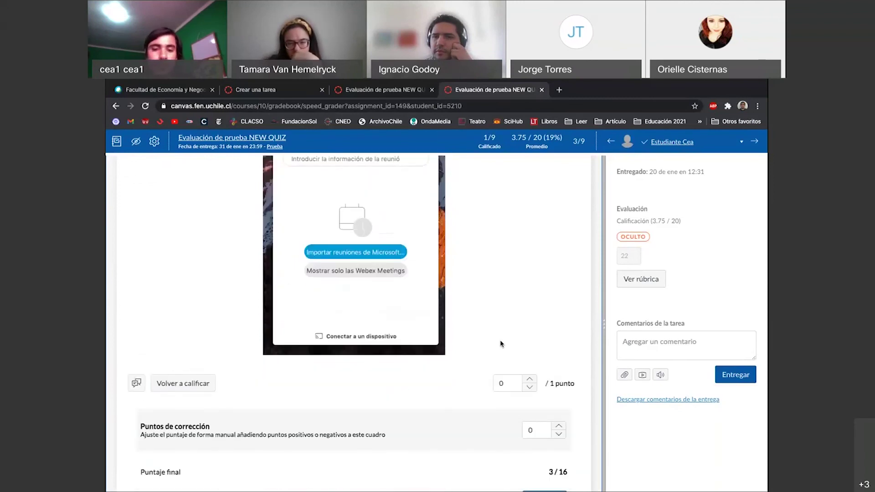
{"action": "scroll", "coordinate": [500, 344], "scroll_direction": "up", "scroll_amount": 6}
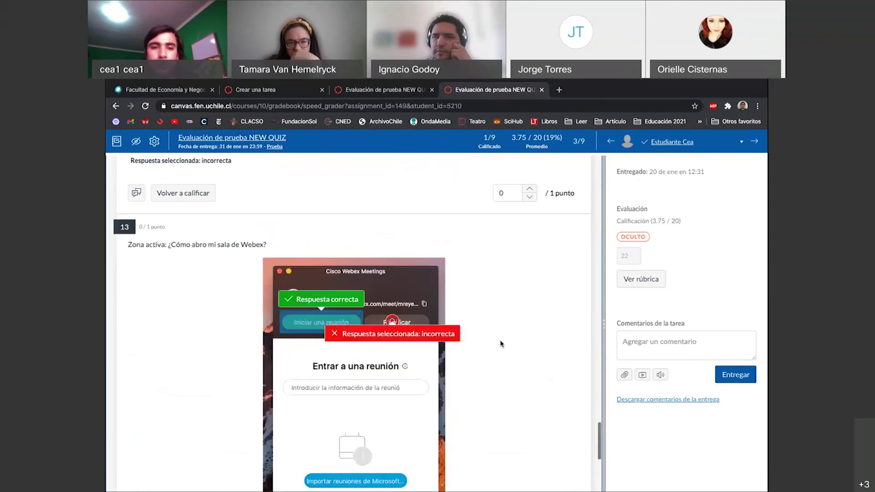
Step: Return to file-upload question 1 and re-examine the per-question scores through categorization question 8
{"action": "scroll", "coordinate": [322, 368], "scroll_direction": "up", "scroll_amount": 20}
{"action": "scroll", "coordinate": [323, 368], "scroll_direction": "down", "scroll_amount": 3}
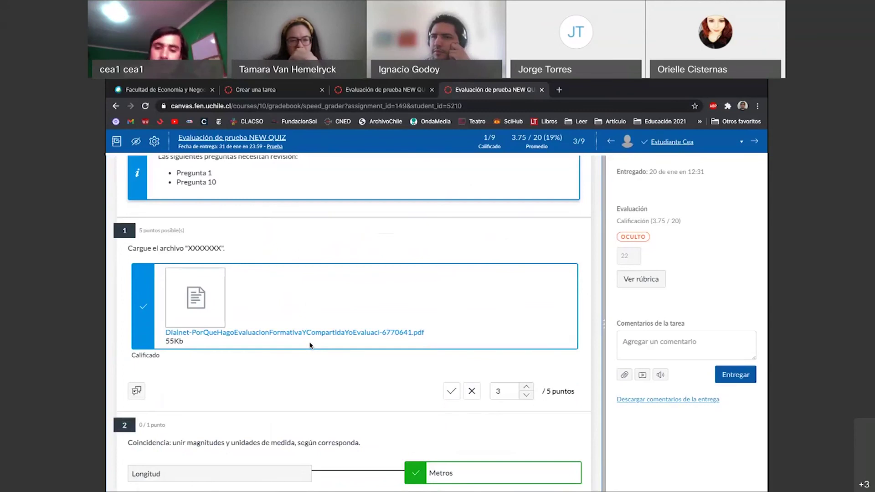
{"action": "scroll", "coordinate": [337, 363], "scroll_direction": "down", "scroll_amount": 2}
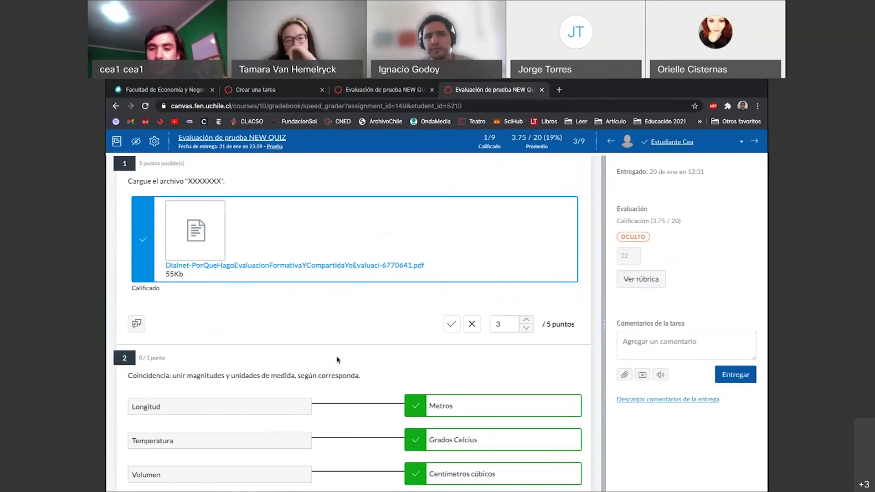
{"action": "scroll", "coordinate": [482, 339], "scroll_direction": "down", "scroll_amount": 2}
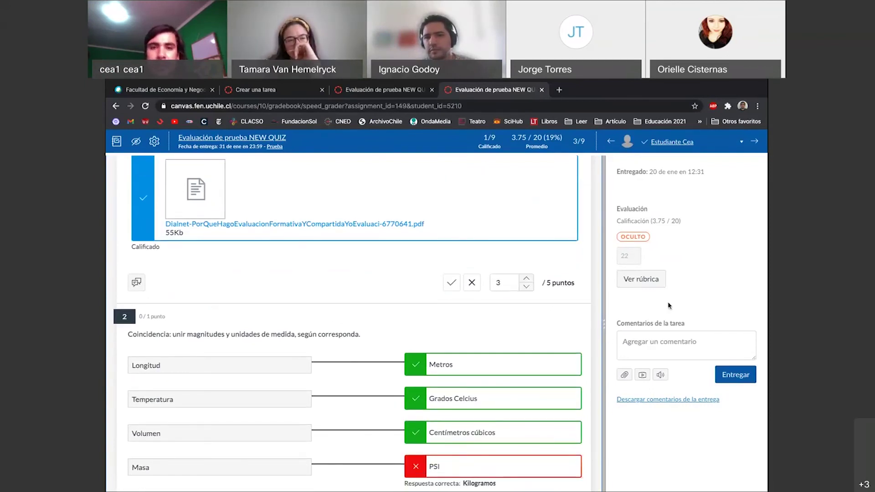
{"action": "scroll", "coordinate": [669, 306], "scroll_direction": "down", "scroll_amount": 1}
{"action": "scroll", "coordinate": [521, 304], "scroll_direction": "down", "scroll_amount": 15}
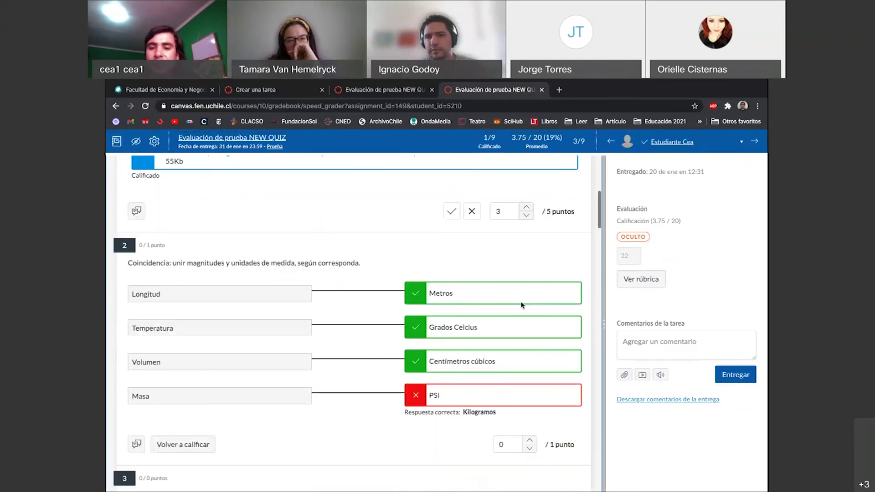
{"action": "scroll", "coordinate": [521, 305], "scroll_direction": "up", "scroll_amount": 3}
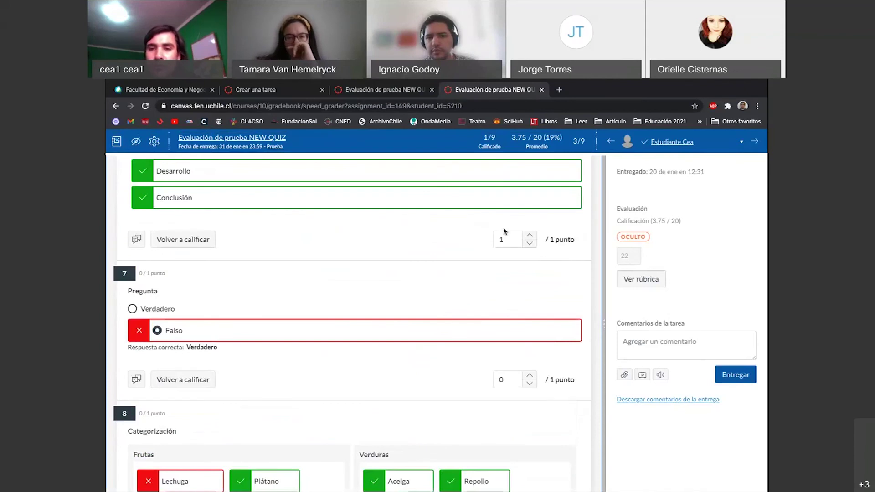
{"action": "scroll", "coordinate": [503, 227], "scroll_direction": "up", "scroll_amount": 4}
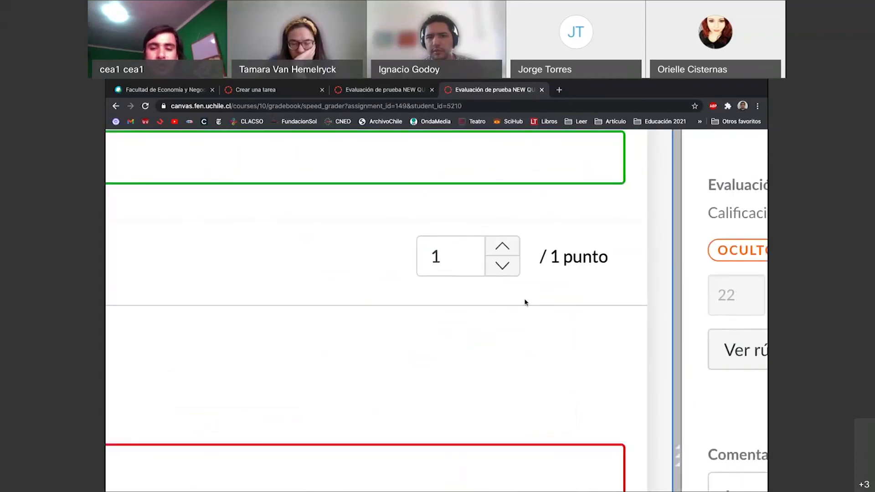
{"action": "scroll", "coordinate": [526, 302], "scroll_direction": "down", "scroll_amount": 4}
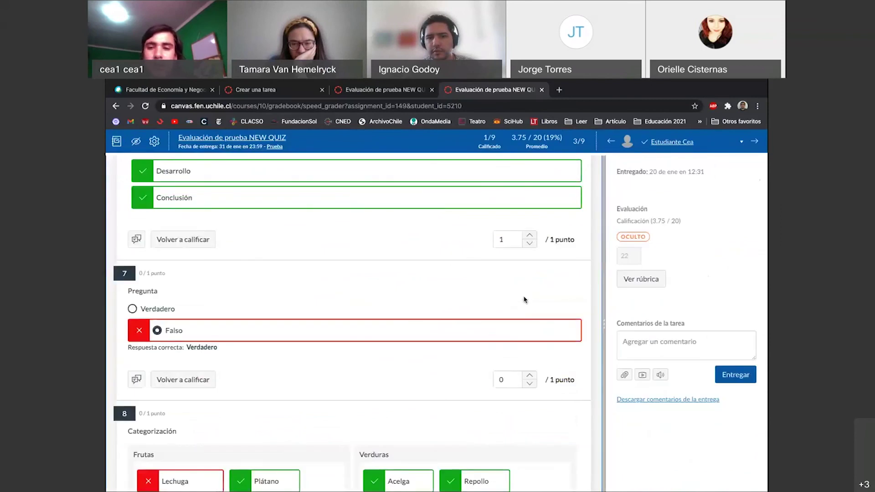
{"action": "scroll", "coordinate": [525, 299], "scroll_direction": "down", "scroll_amount": 2}
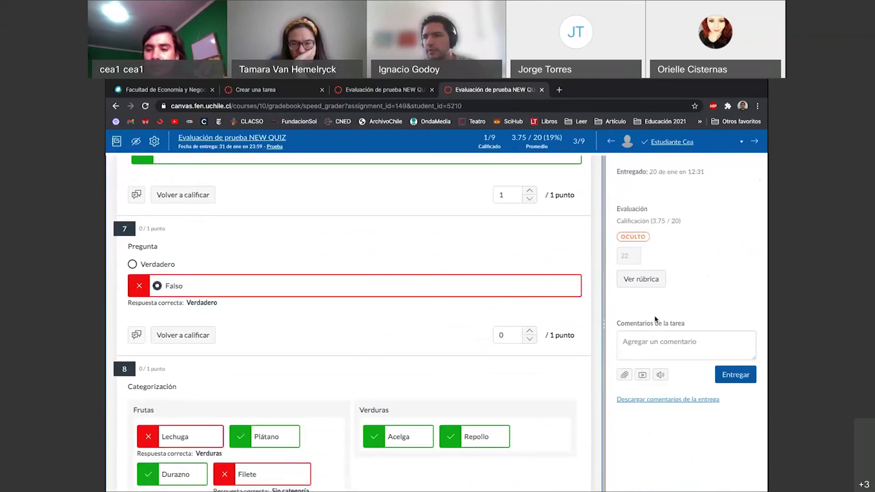
Step: Activate the assignment comment box and add a file attachment field to the comment
{"action": "left_click", "coordinate": [655, 343]}
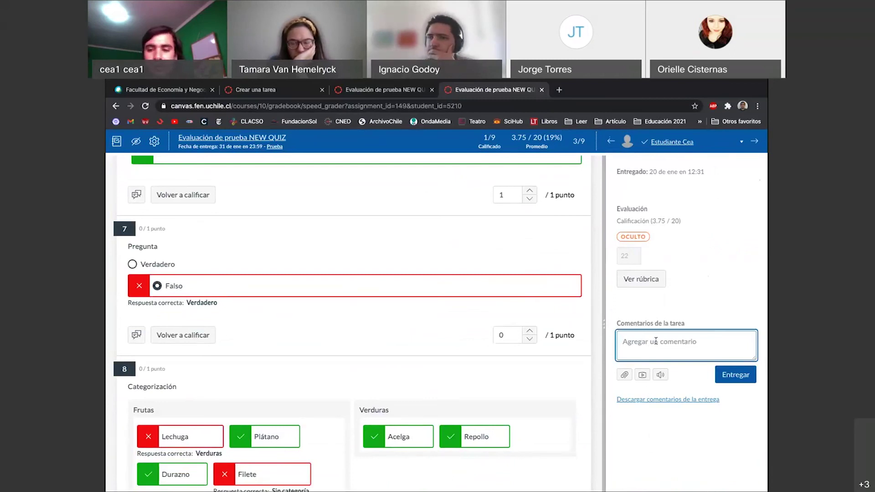
{"action": "left_click", "coordinate": [625, 376]}
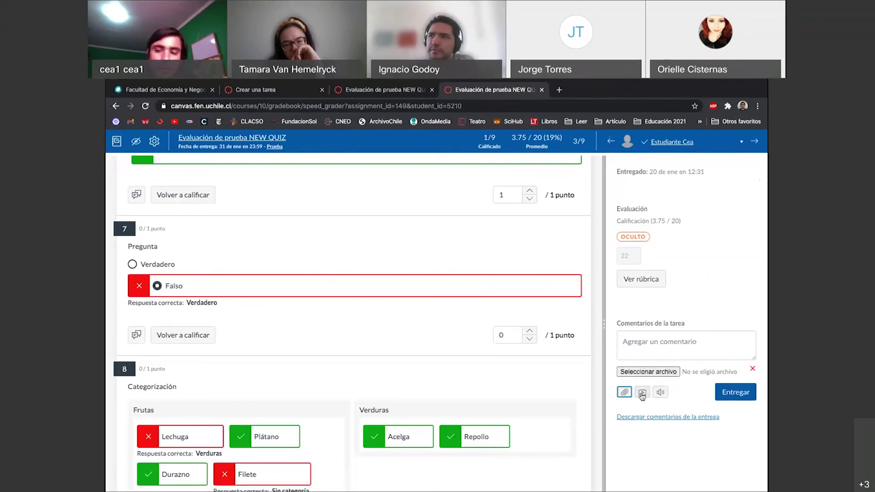
{"action": "scroll", "coordinate": [662, 396], "scroll_direction": "up", "scroll_amount": 3}
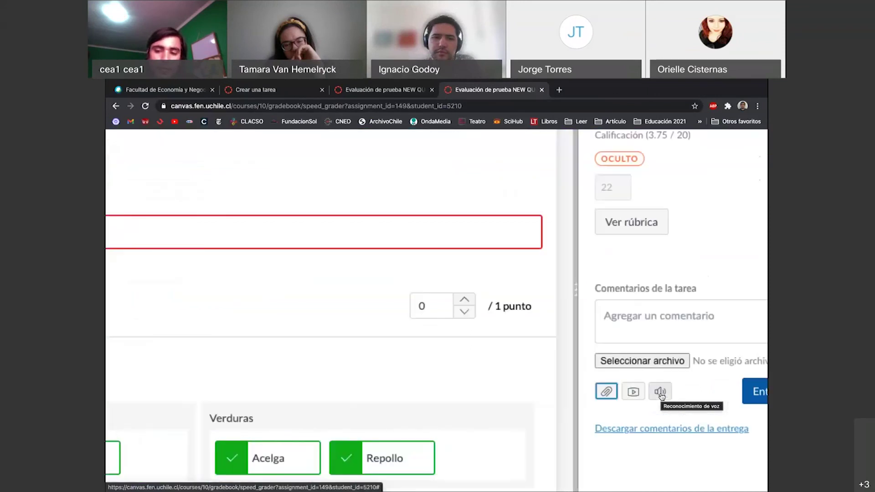
Step: Open the multimedia comment recorder, allow microphone and camera access, preview the webcam image, and close the recorder without recording
{"action": "scroll", "coordinate": [635, 393], "scroll_direction": "down", "scroll_amount": 3}
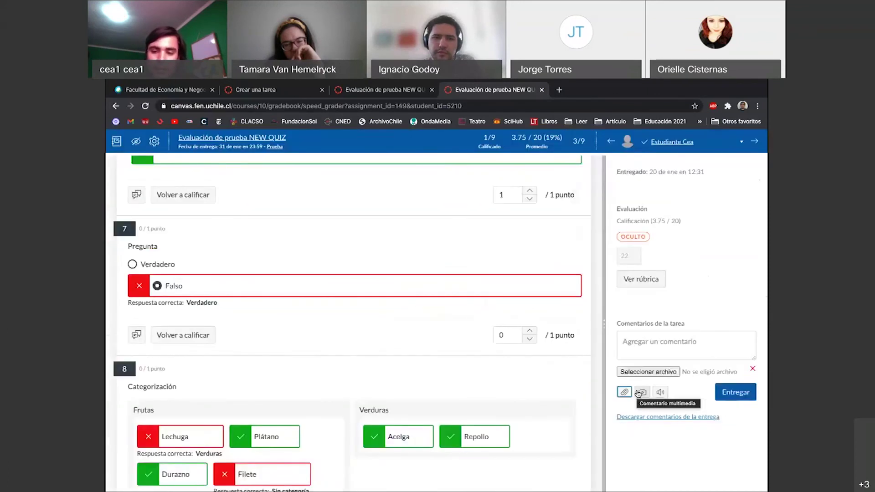
{"action": "left_click", "coordinate": [642, 395]}
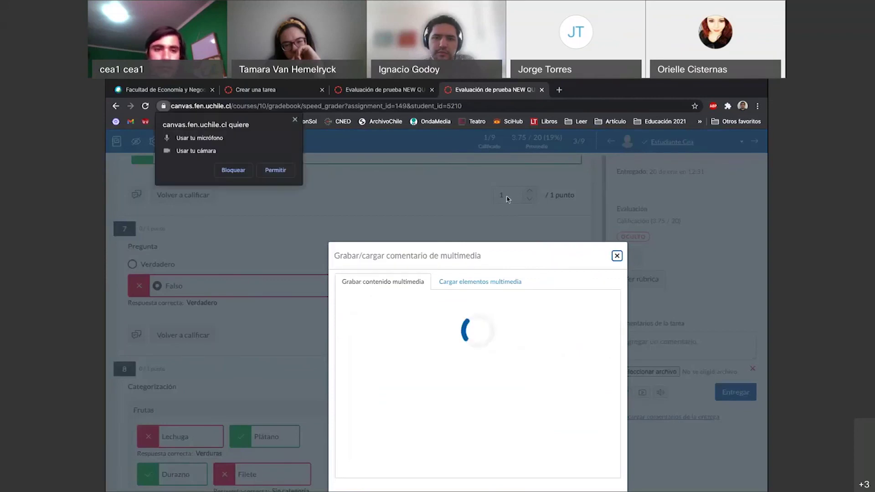
{"action": "left_click", "coordinate": [276, 168]}
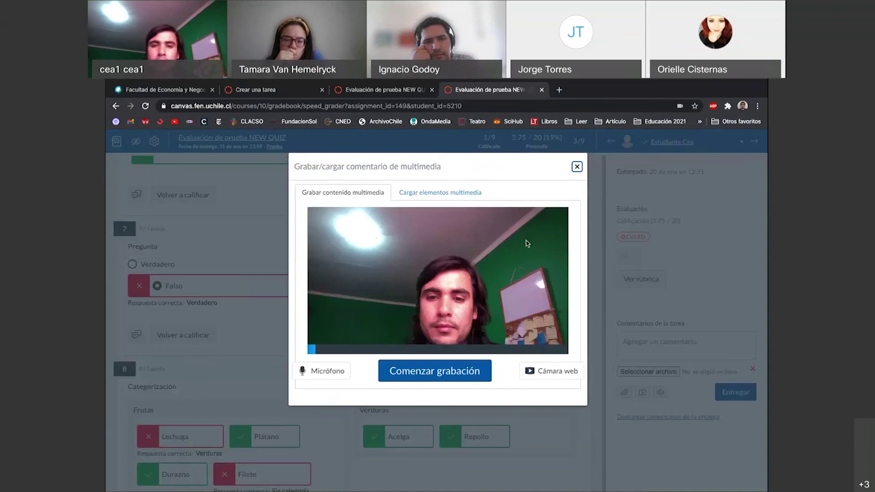
{"action": "left_click_drag", "start_coordinate": [512, 173], "coordinate": [510, 146]}
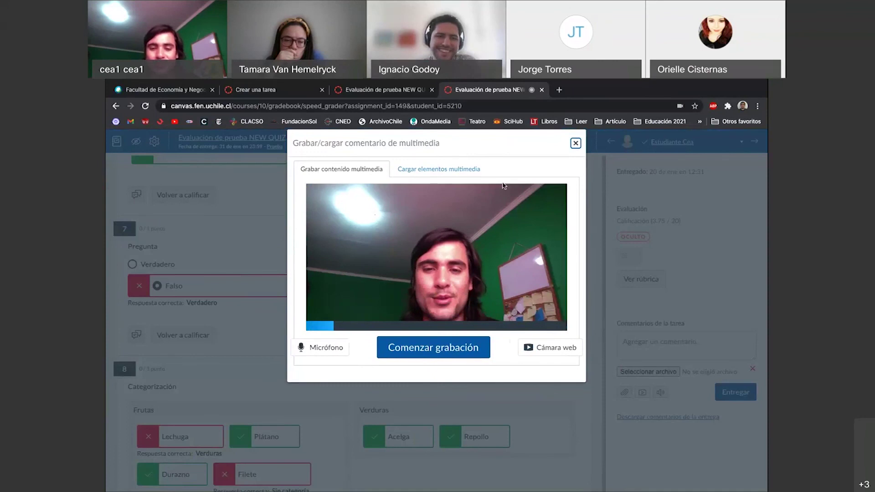
{"action": "left_click", "coordinate": [576, 144]}
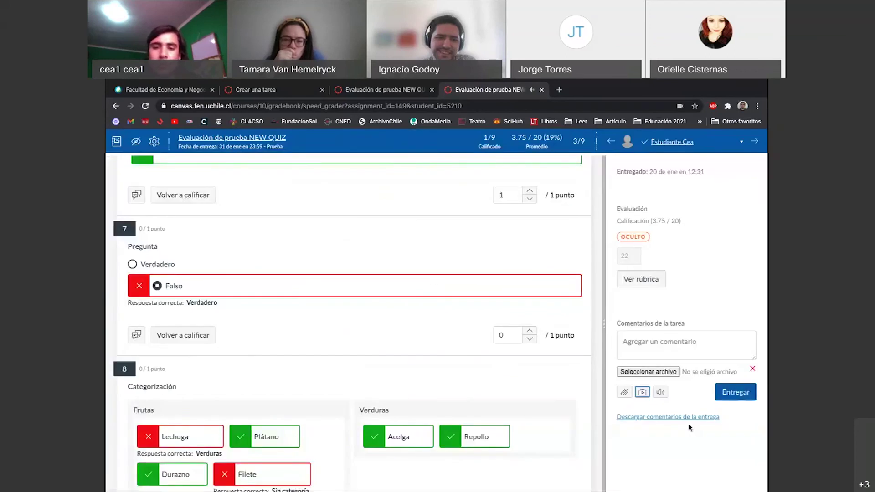
Step: Open the voice-to-text comment dialog, cancel it, and return to the results summary of the student's attempt
{"action": "left_click", "coordinate": [660, 392]}
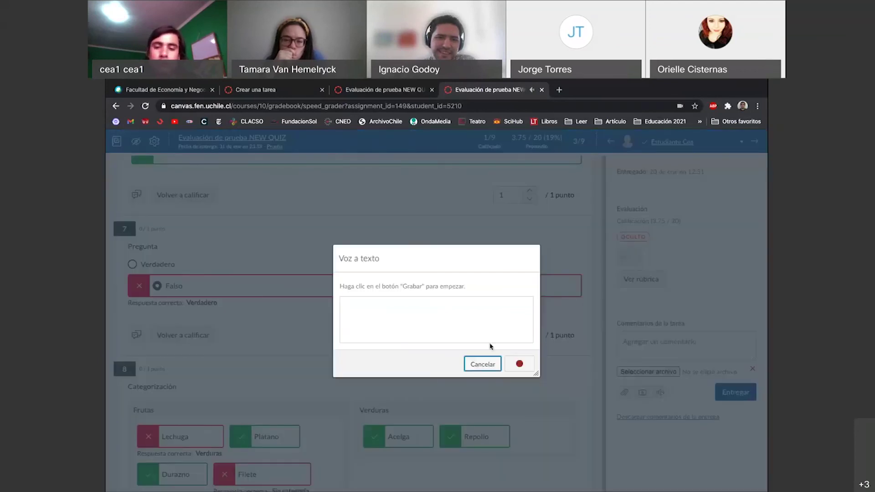
{"action": "left_click", "coordinate": [483, 364]}
{"action": "scroll", "coordinate": [513, 368], "scroll_direction": "up", "scroll_amount": 3}
{"action": "scroll", "coordinate": [513, 369], "scroll_direction": "down", "scroll_amount": 3}
{"action": "scroll", "coordinate": [501, 328], "scroll_direction": "up", "scroll_amount": 15}
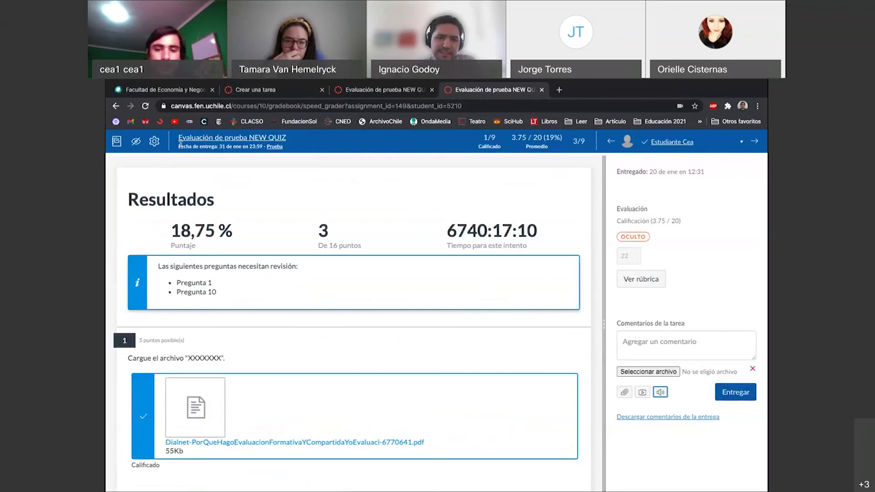
Step: Return to the gradebook and review its late-submission policies and manual grade posting policy, leaving the settings without updating them
{"action": "left_click", "coordinate": [117, 141]}
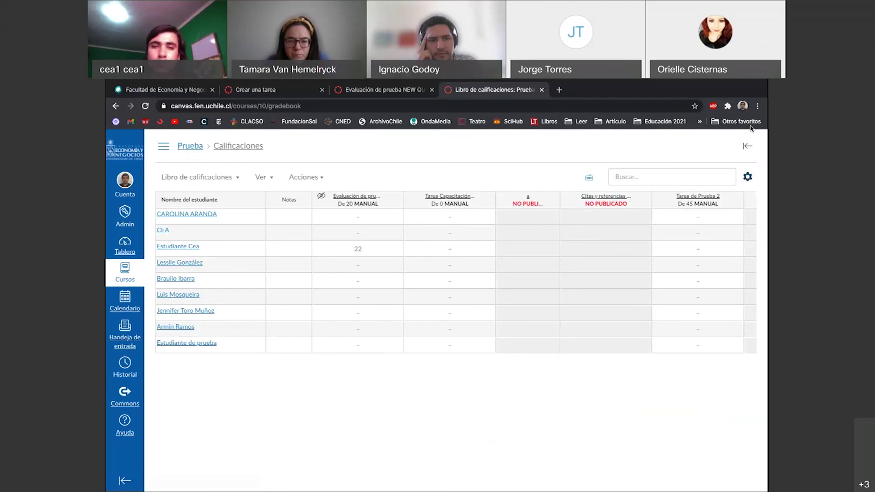
{"action": "left_click", "coordinate": [748, 177]}
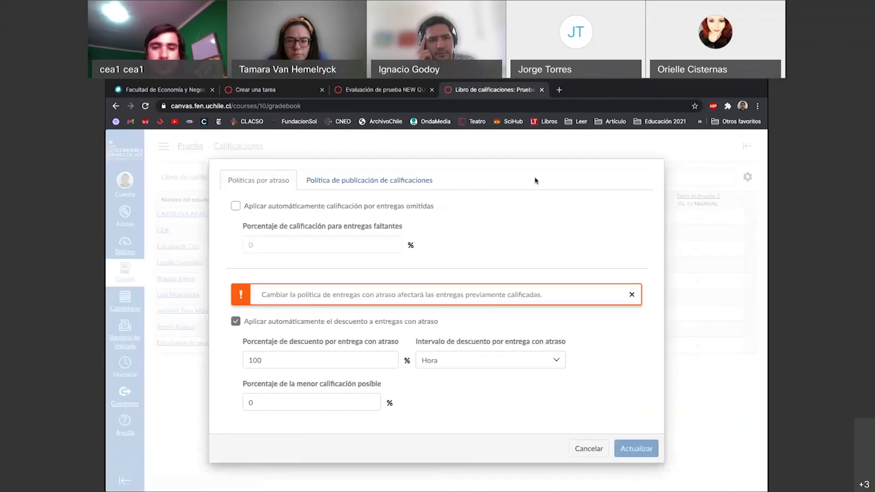
{"action": "left_click", "coordinate": [396, 186]}
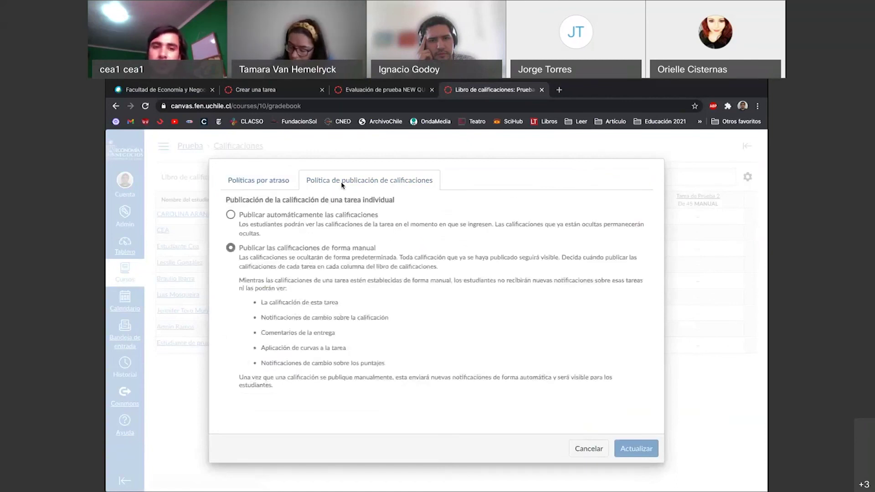
{"action": "left_click", "coordinate": [230, 249]}
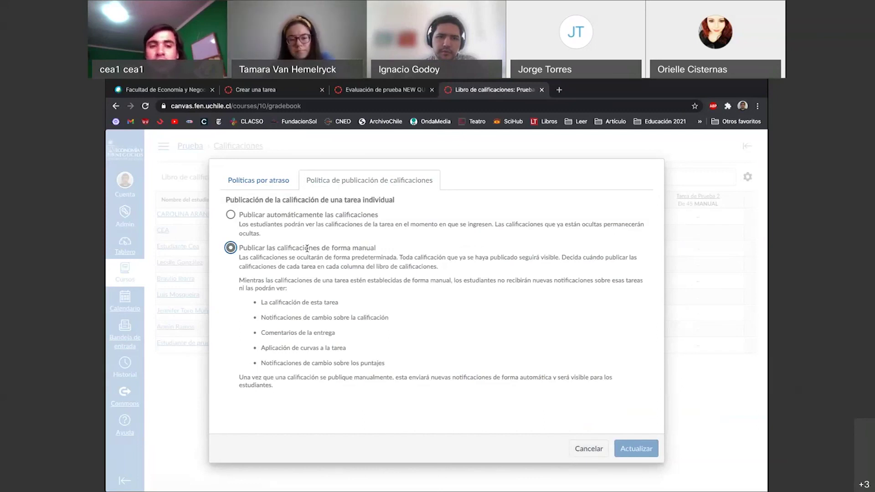
{"action": "left_click", "coordinate": [589, 449]}
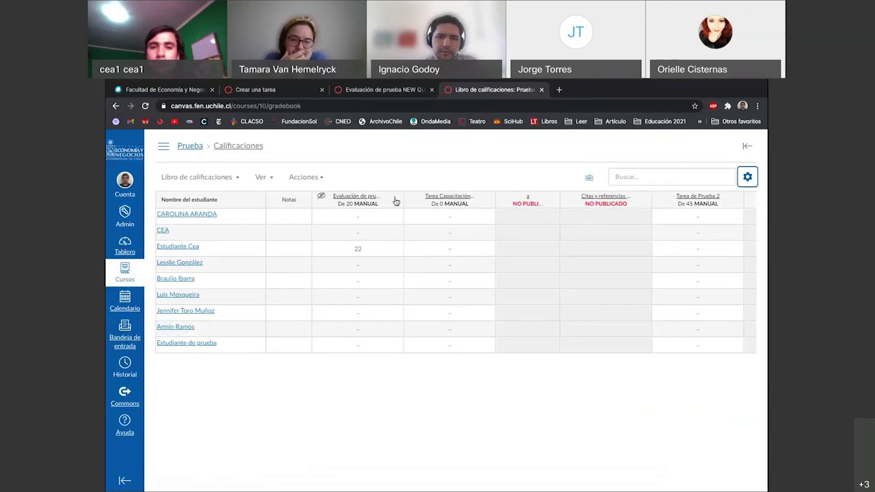
Step: Publish the grades of Evaluación de prueba NEW QUIZ for all students with the Todos option
{"action": "left_click", "coordinate": [395, 200]}
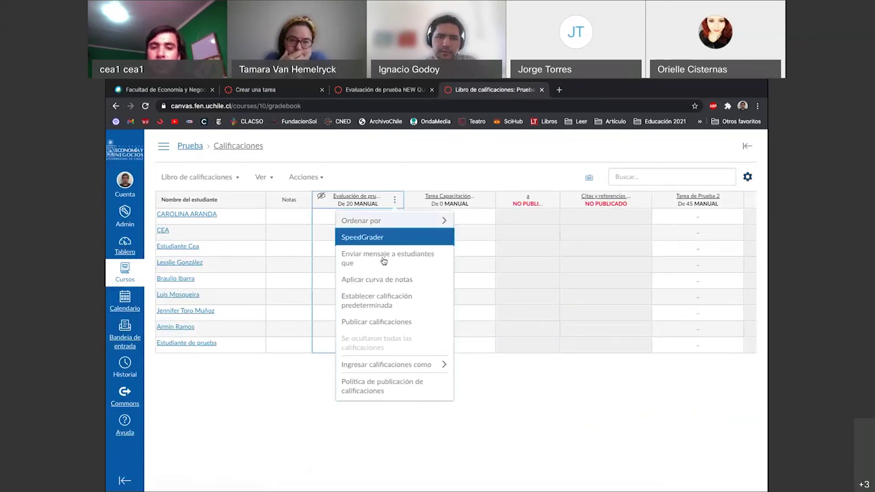
{"action": "left_click", "coordinate": [369, 322]}
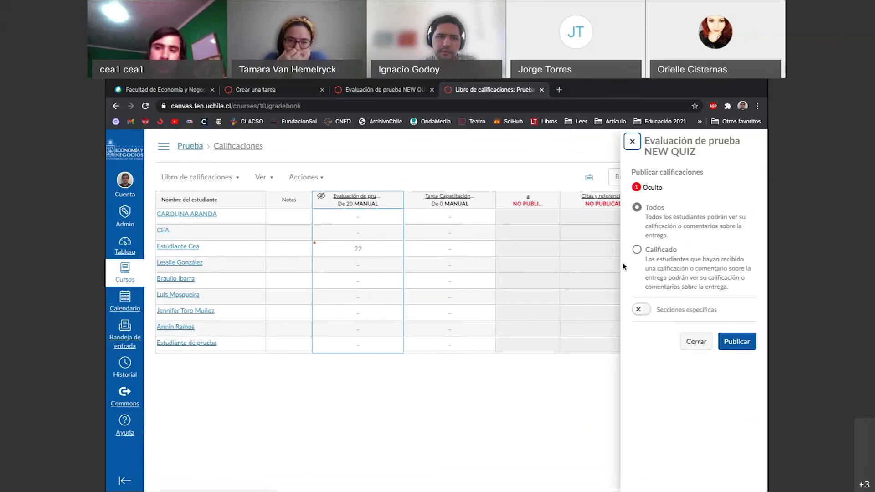
{"action": "left_click", "coordinate": [739, 345]}
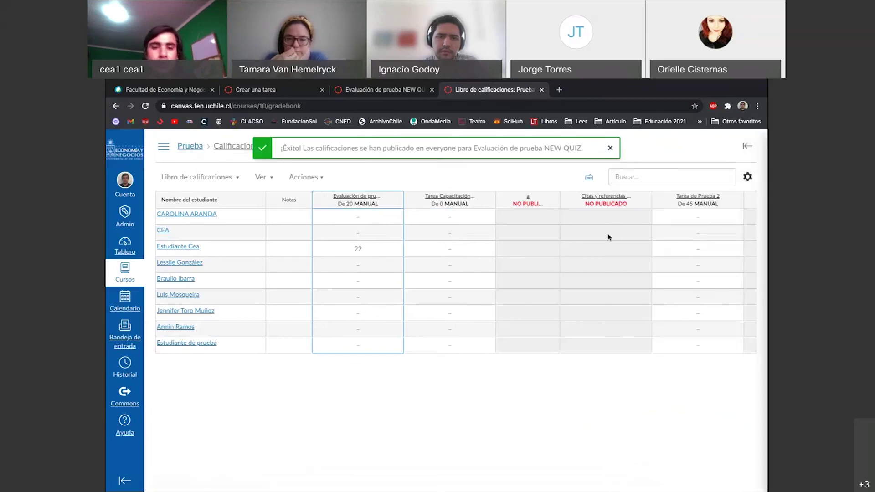
{"action": "left_click", "coordinate": [358, 250]}
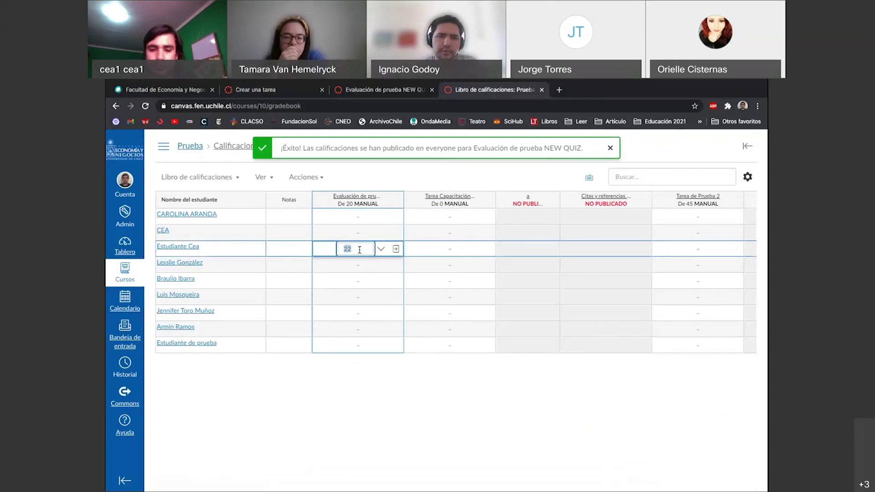
{"action": "left_click", "coordinate": [322, 439]}
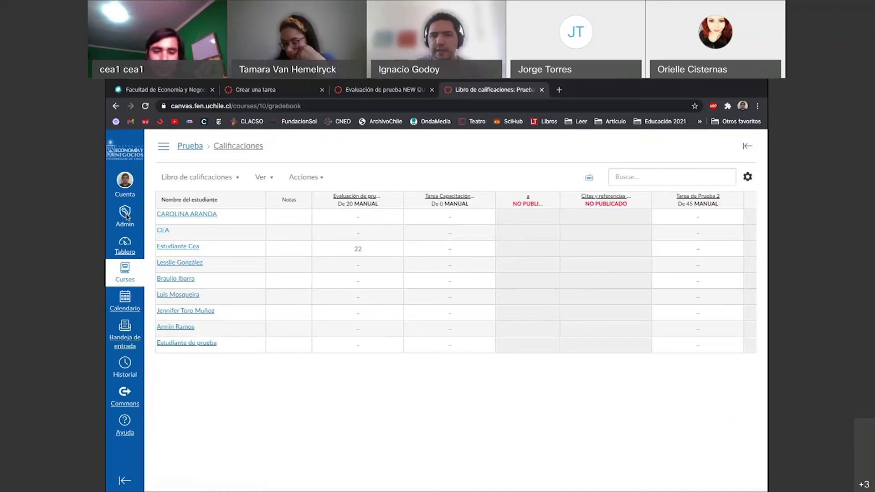
{"action": "left_click", "coordinate": [128, 222]}
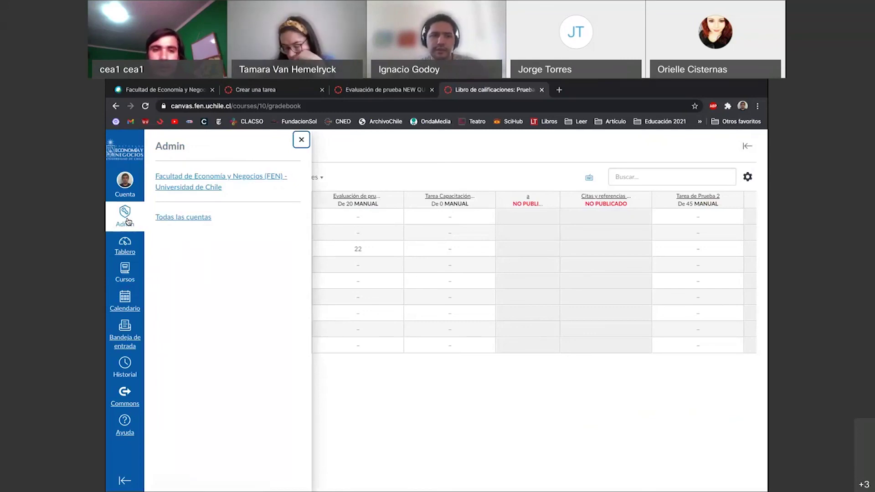
{"action": "left_click", "coordinate": [301, 140]}
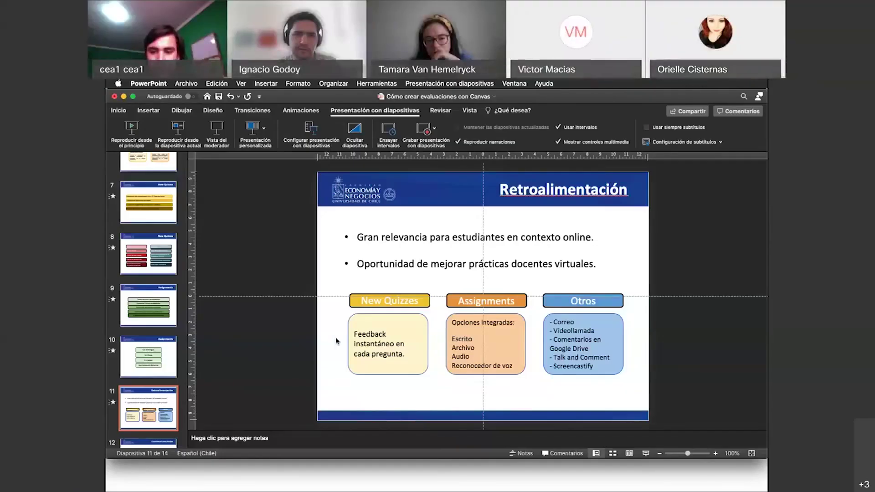
Step: Switch to the PowerPoint presentation and start the slide show from the Retroalimentación slide
{"action": "left_click", "coordinate": [643, 453]}
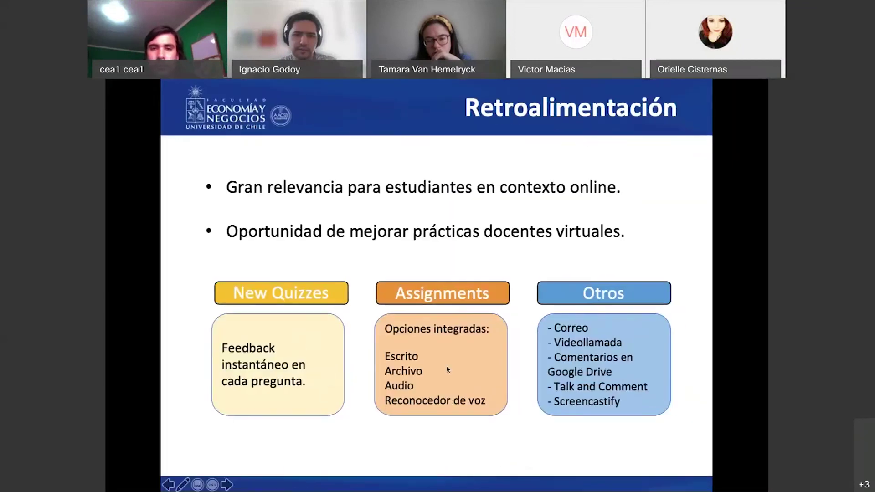